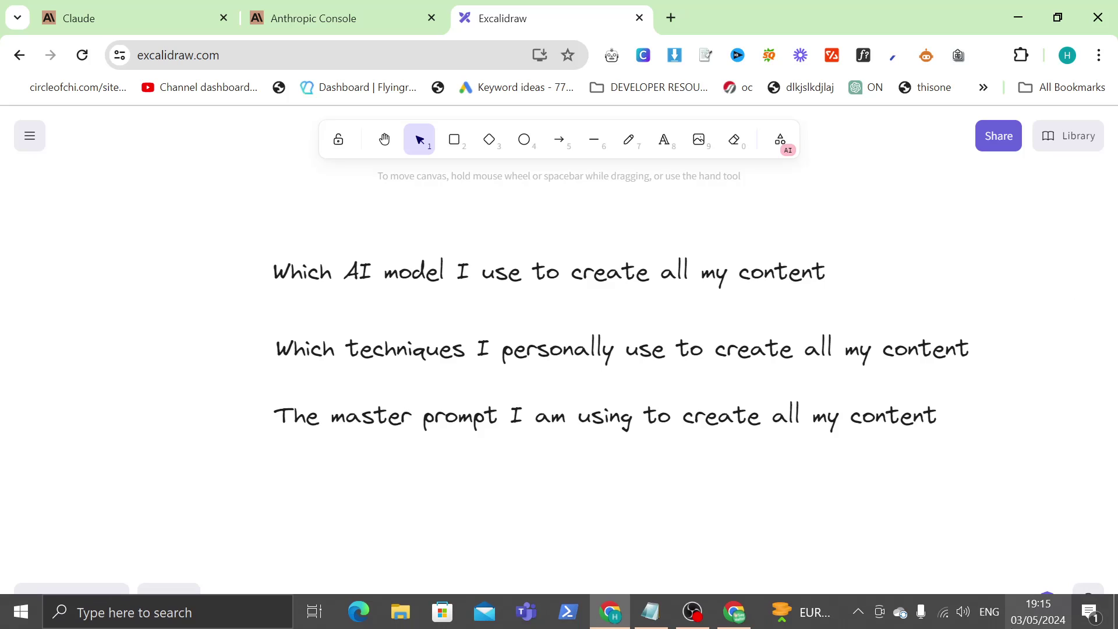
Select the three outline text lines on the canvas and scale them up slightly as a group
mouse_move(1019, 620)
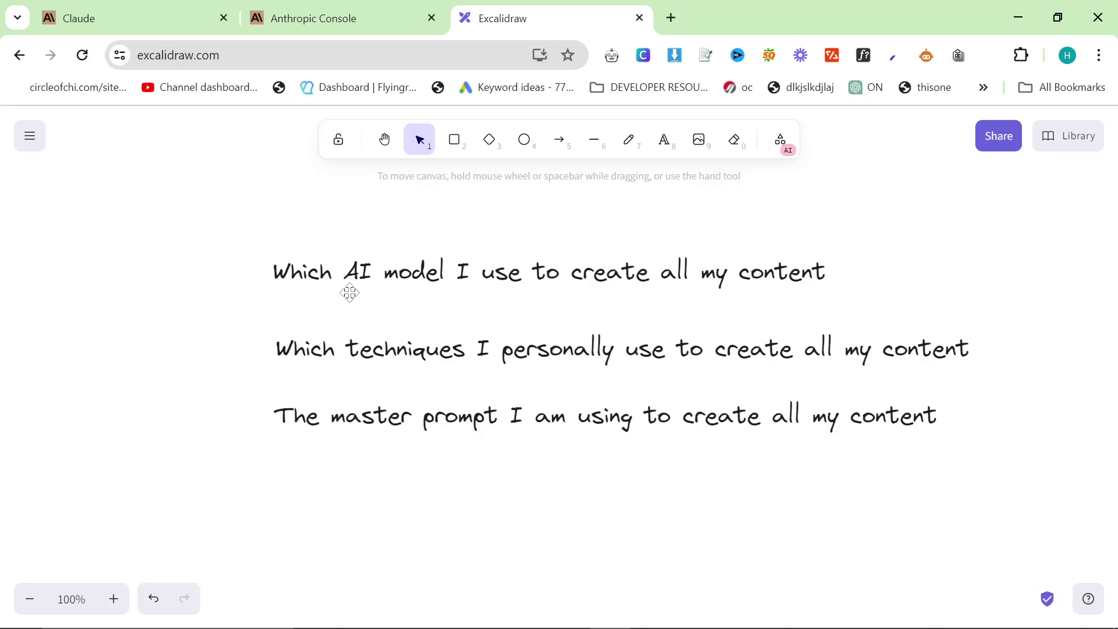
drag(178, 222, 1058, 479)
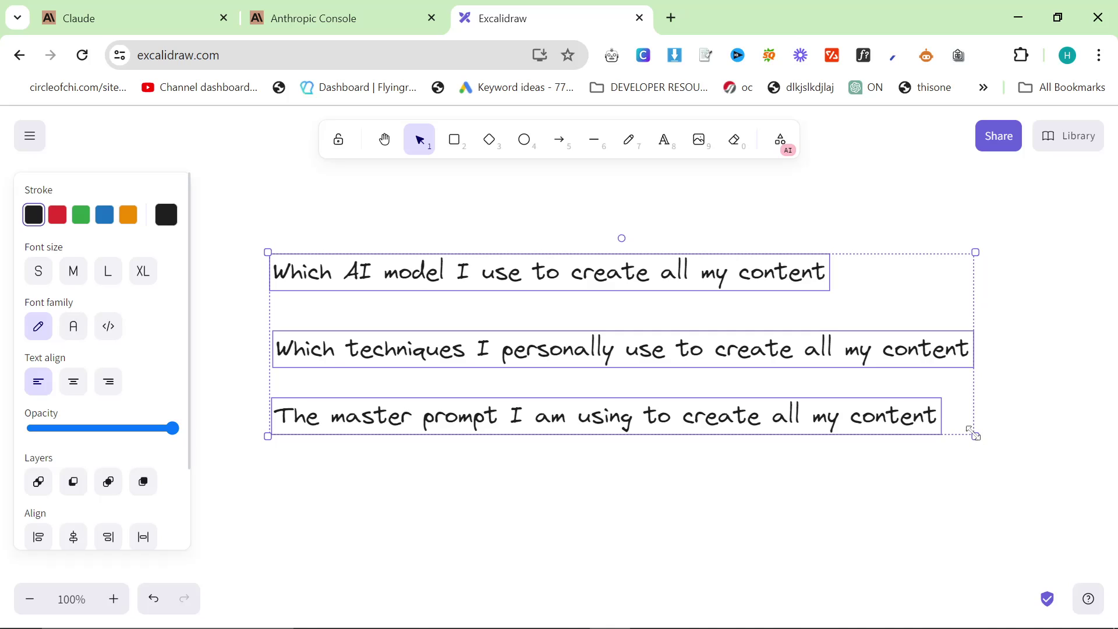
drag(975, 436, 1025, 448)
click(830, 238)
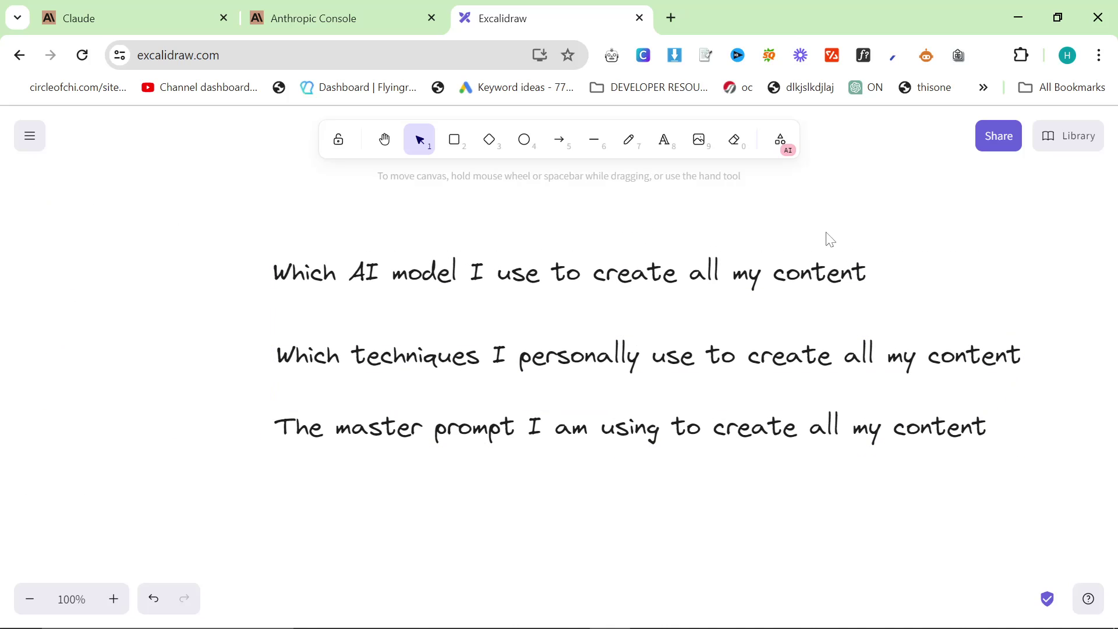
Move the three enlarged text lines together slightly up and to the left on the canvas
drag(213, 230, 1003, 568)
mouse_move(853, 384)
mouse_down()
mouse_move(836, 380)
mouse_move(832, 340)
mouse_move(850, 394)
mouse_move(854, 383)
mouse_up()
click(854, 483)
drag(254, 213, 1082, 548)
drag(716, 391, 702, 319)
drag(684, 359, 679, 368)
click(462, 404)
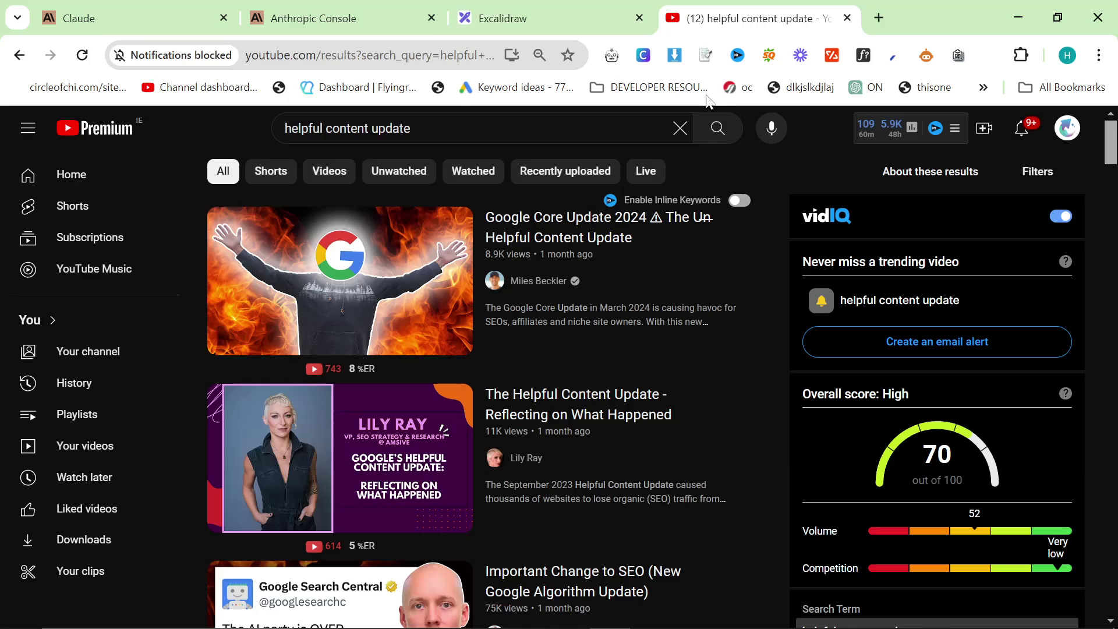
Switch to YouTube and look through the video results for "helpful content update"
scroll(795, 425, down, 2)
scroll(280, 138, up, 2)
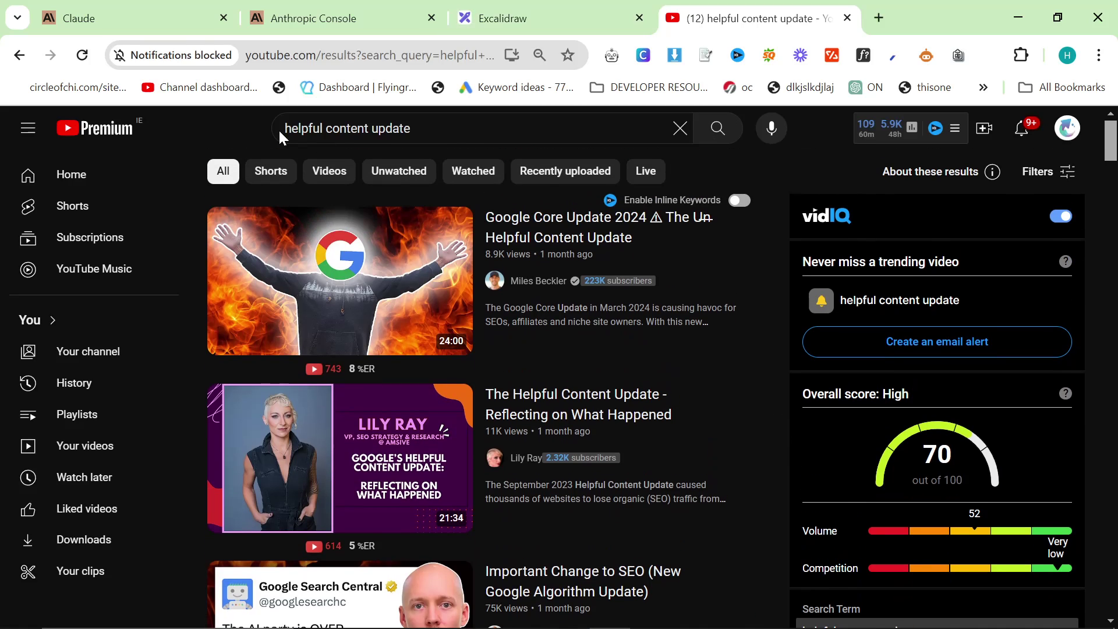
click(480, 136)
click(792, 173)
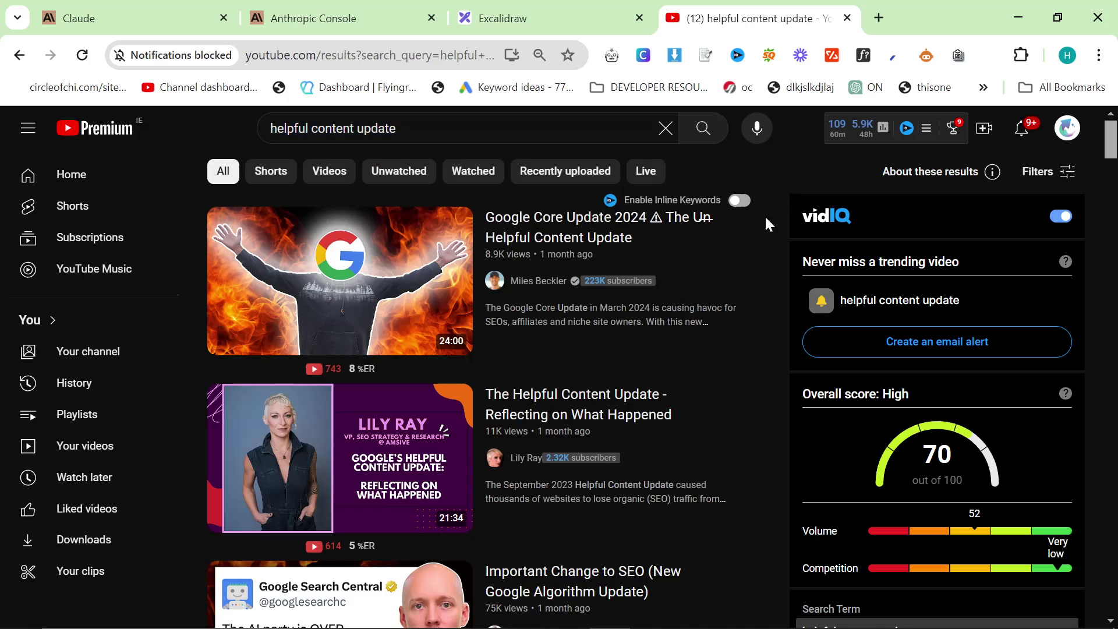
scroll(790, 431, down, 8)
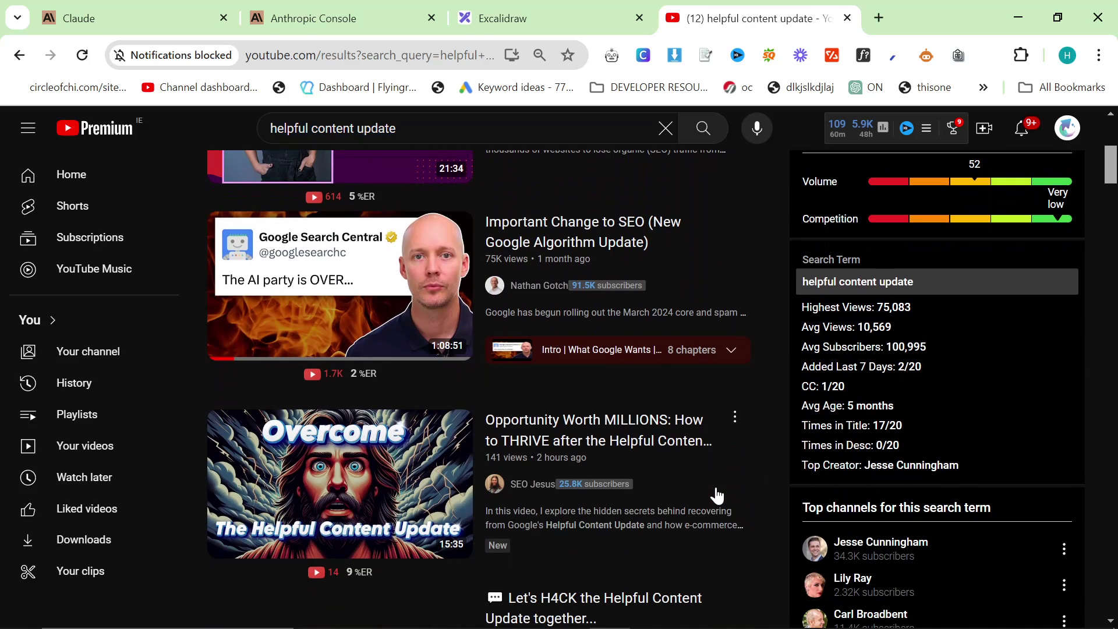
scroll(717, 495, down, 1)
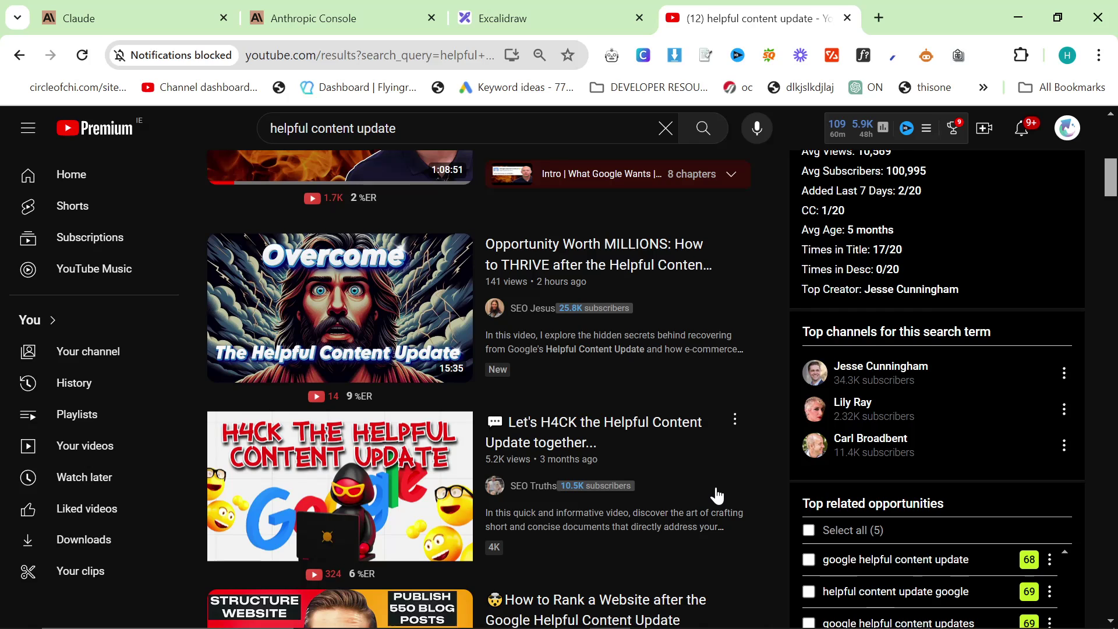
scroll(710, 489, down, 3)
scroll(697, 478, down, 5)
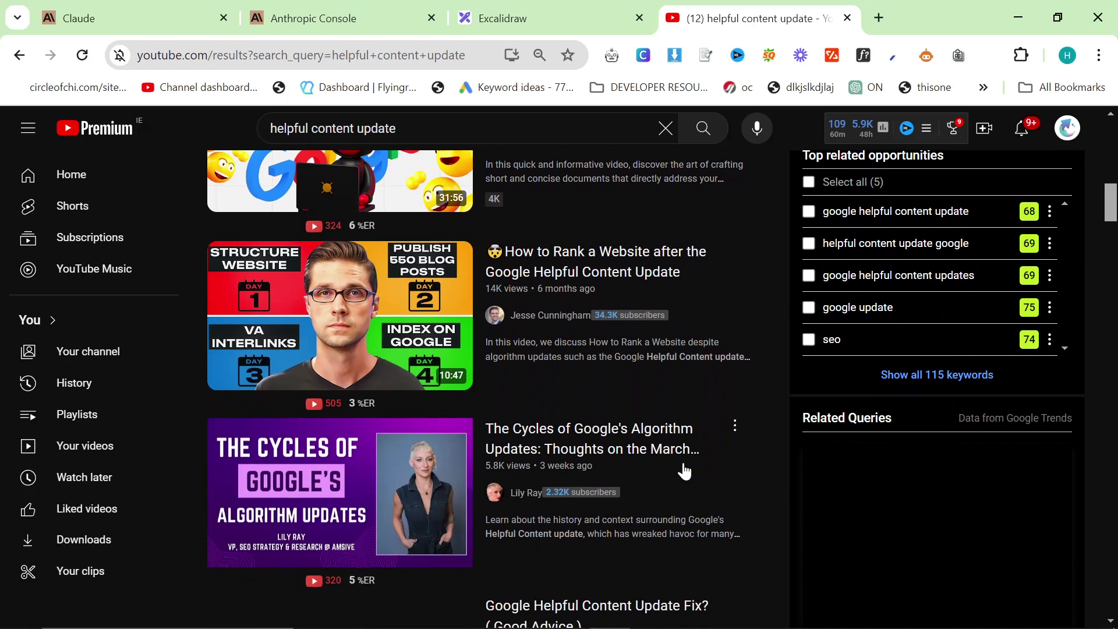
mouse_move(685, 466)
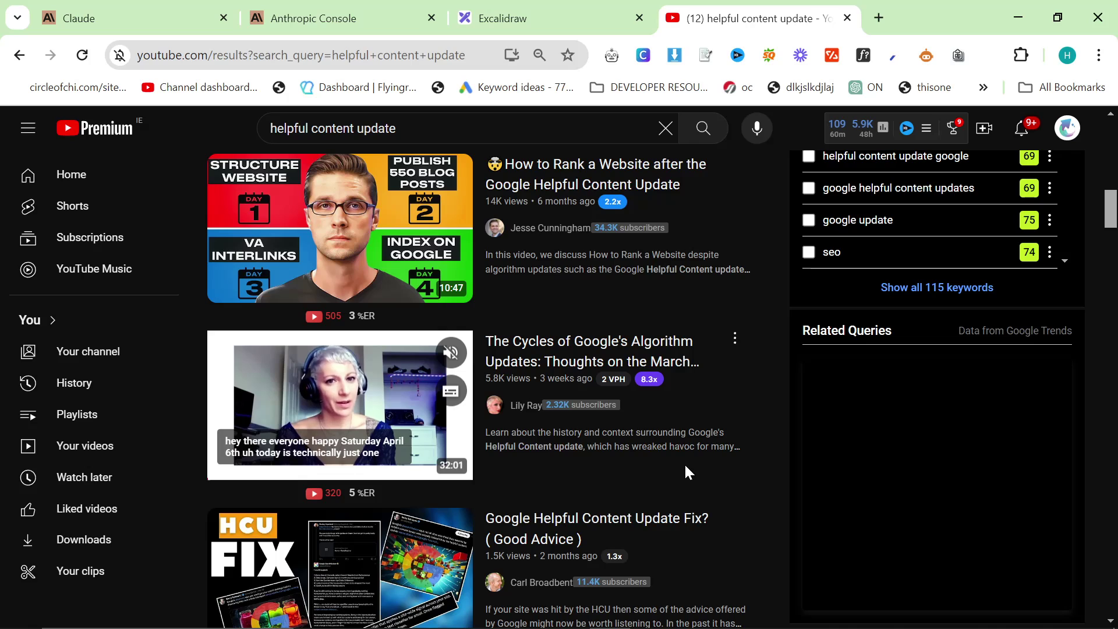
scroll(722, 434, down, 7)
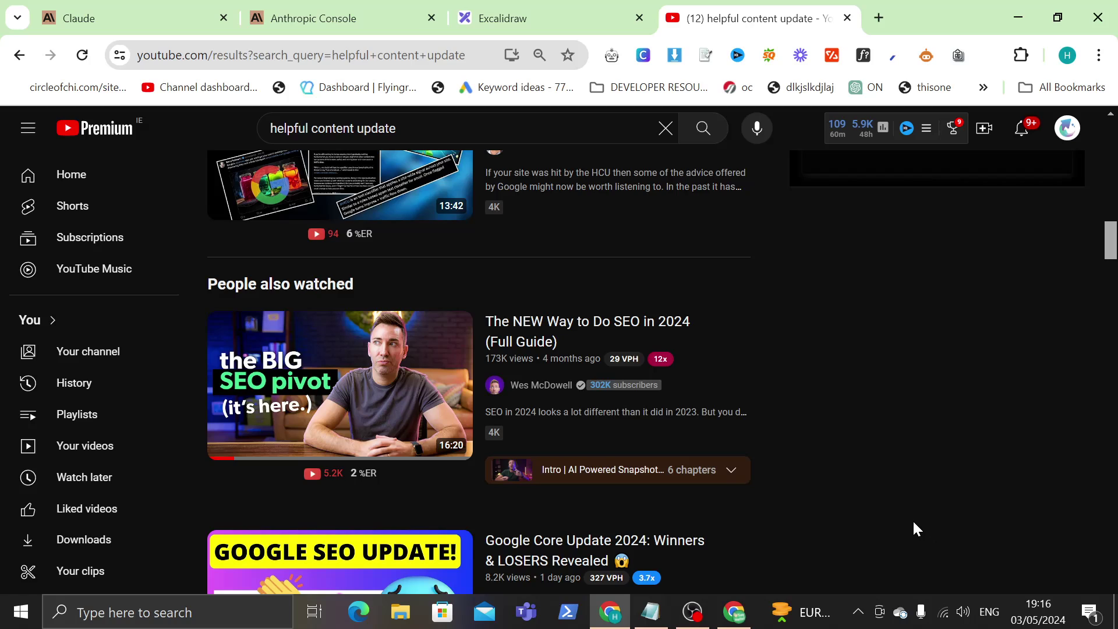
scroll(911, 518, down, 2)
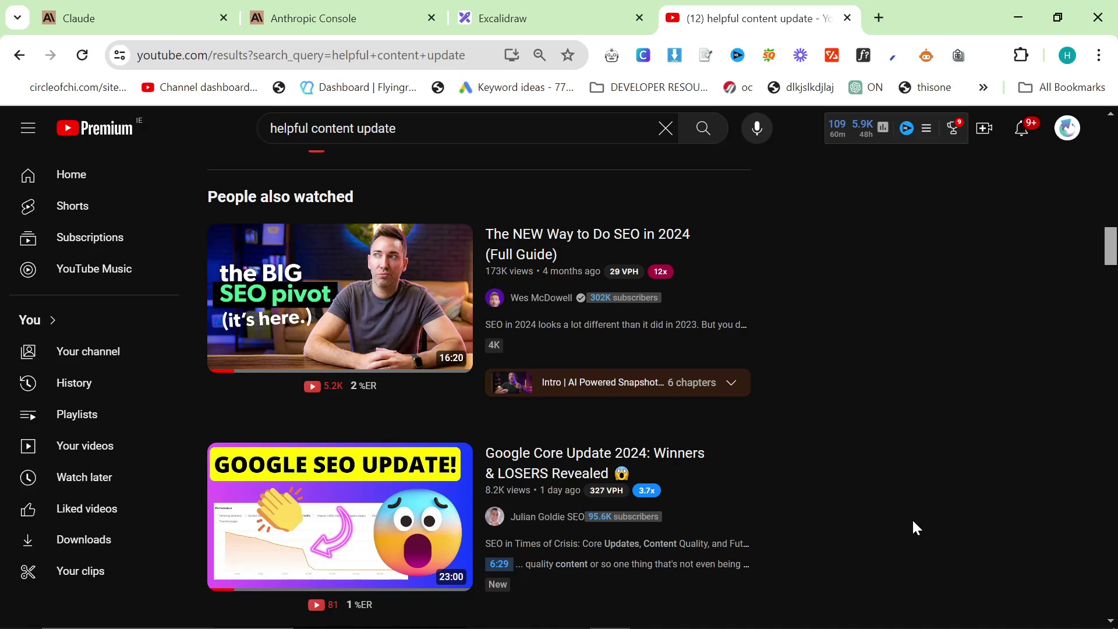
scroll(707, 539, down, 3)
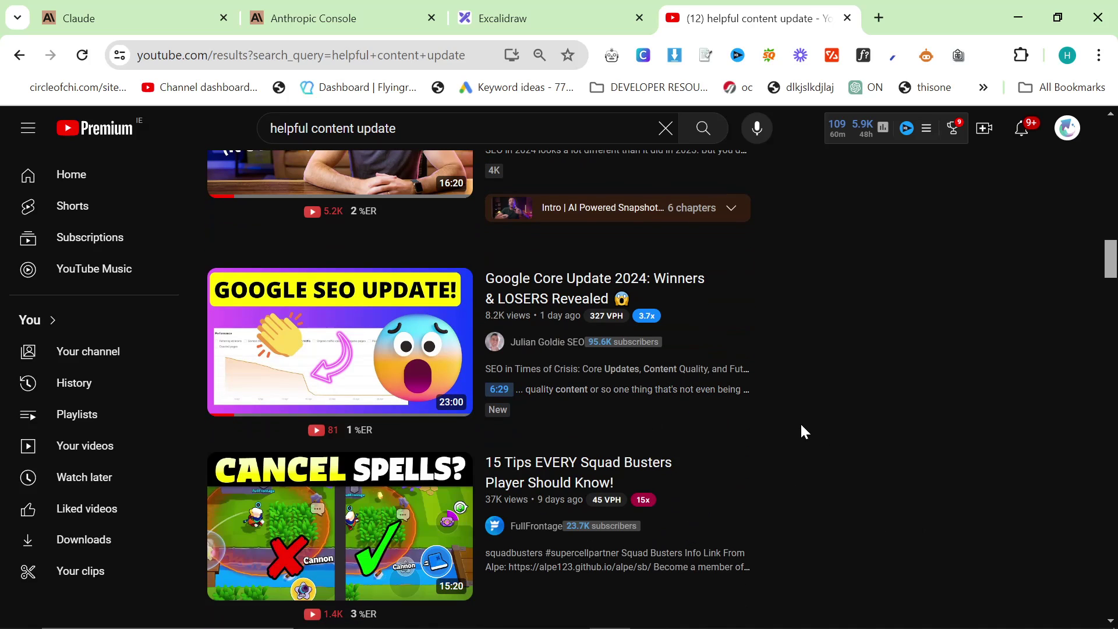
scroll(804, 431, down, 3)
scroll(804, 417, down, 3)
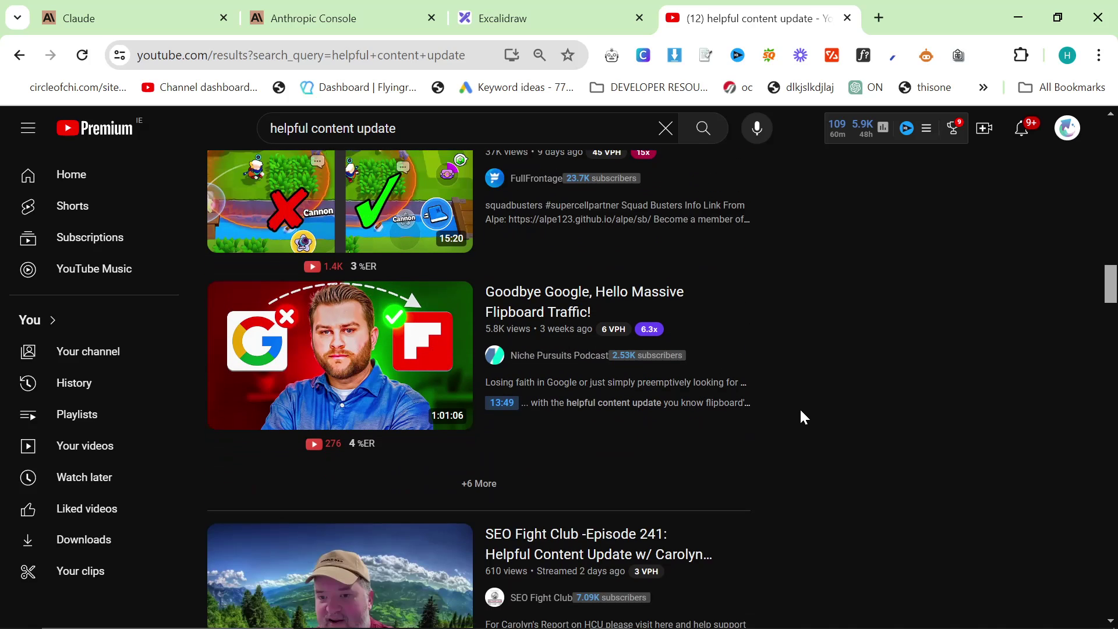
scroll(767, 431, down, 10)
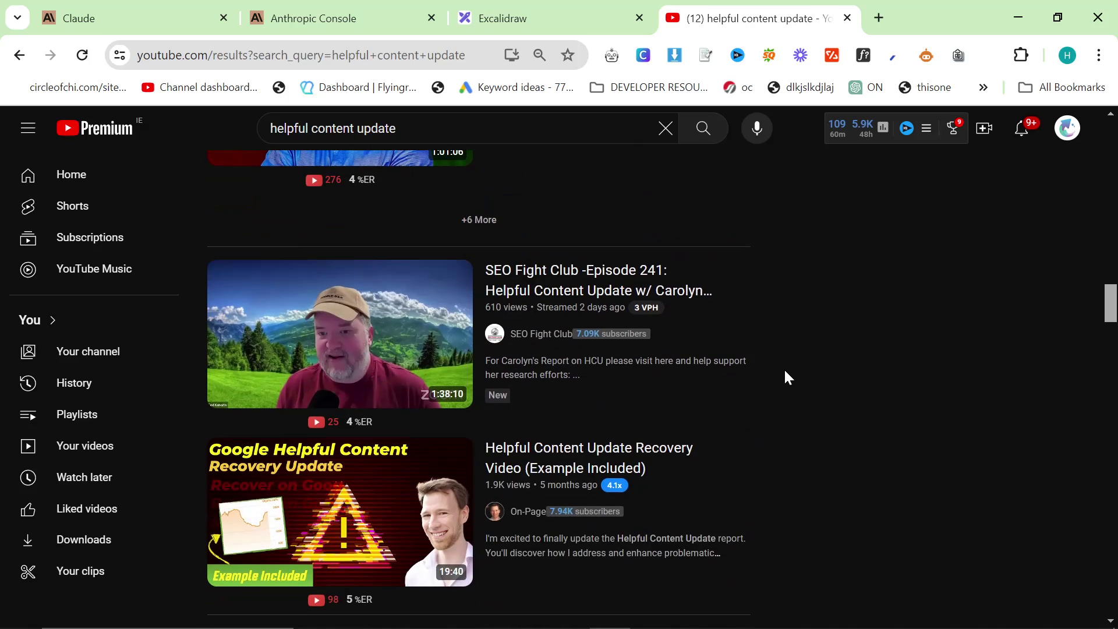
scroll(785, 371, up, 10)
scroll(787, 377, up, 10)
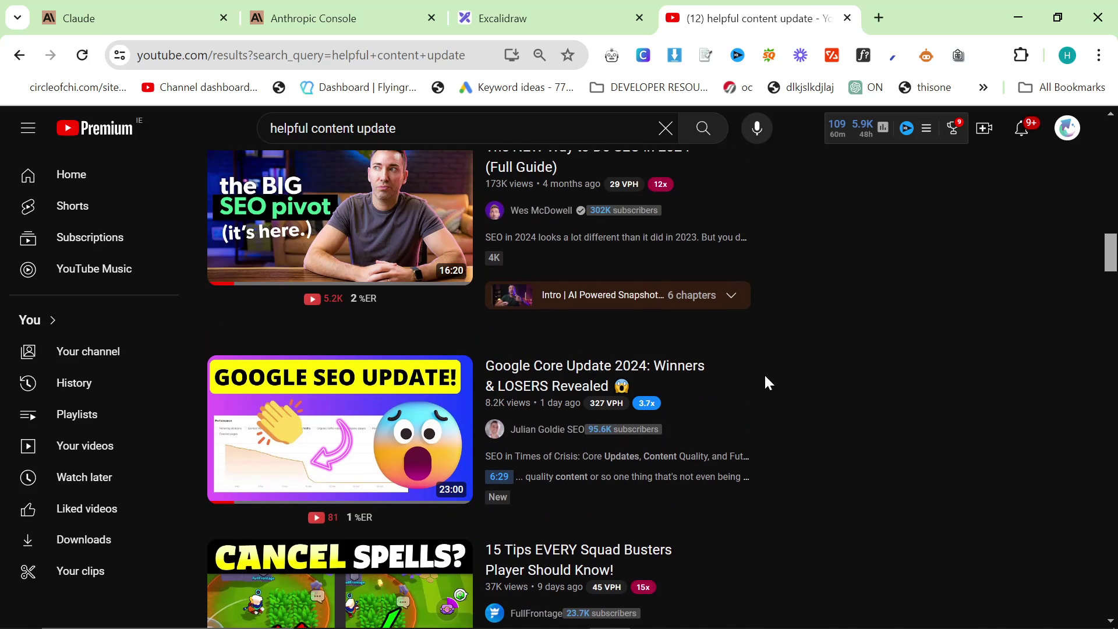
scroll(879, 416, up, 6)
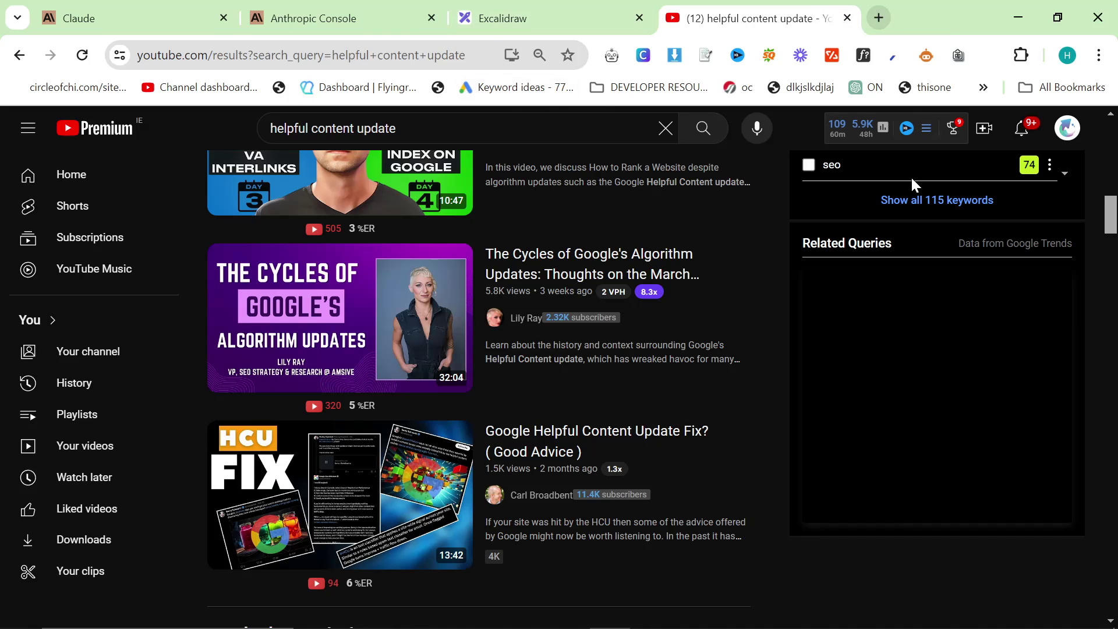
scroll(745, 389, down, 10)
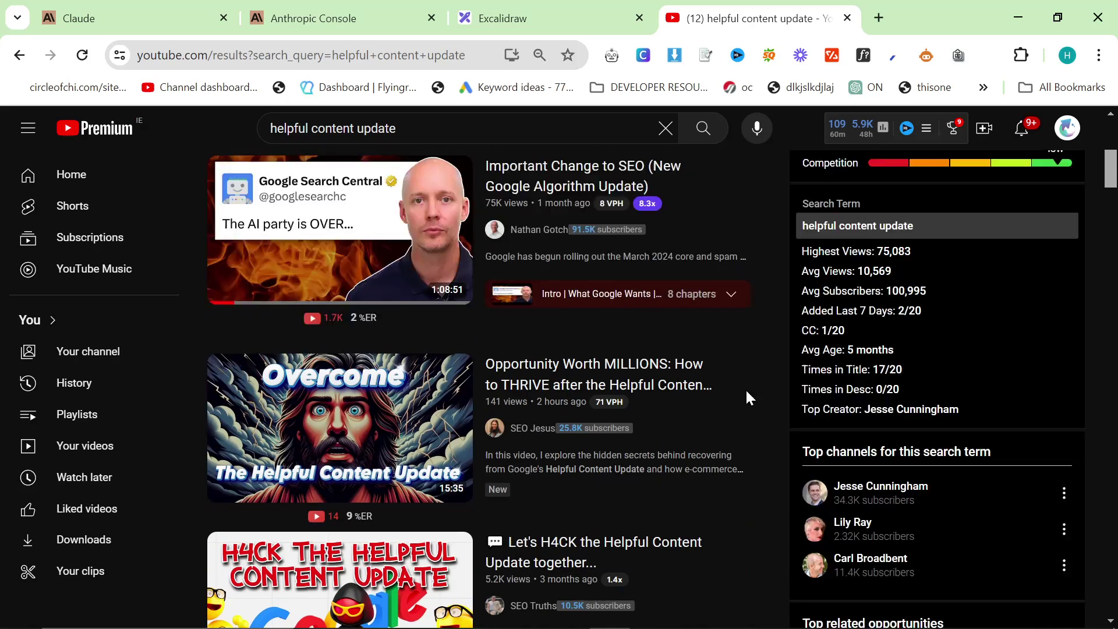
Open tinyhomehub.io in a new tab and open its "Level Up Your Comfort: Best Gaming Chairs for Extended Gaming" article
key(ctrl+t)
text(tinyhomehub.io)
key(Return)
scroll(417, 377, down, 5)
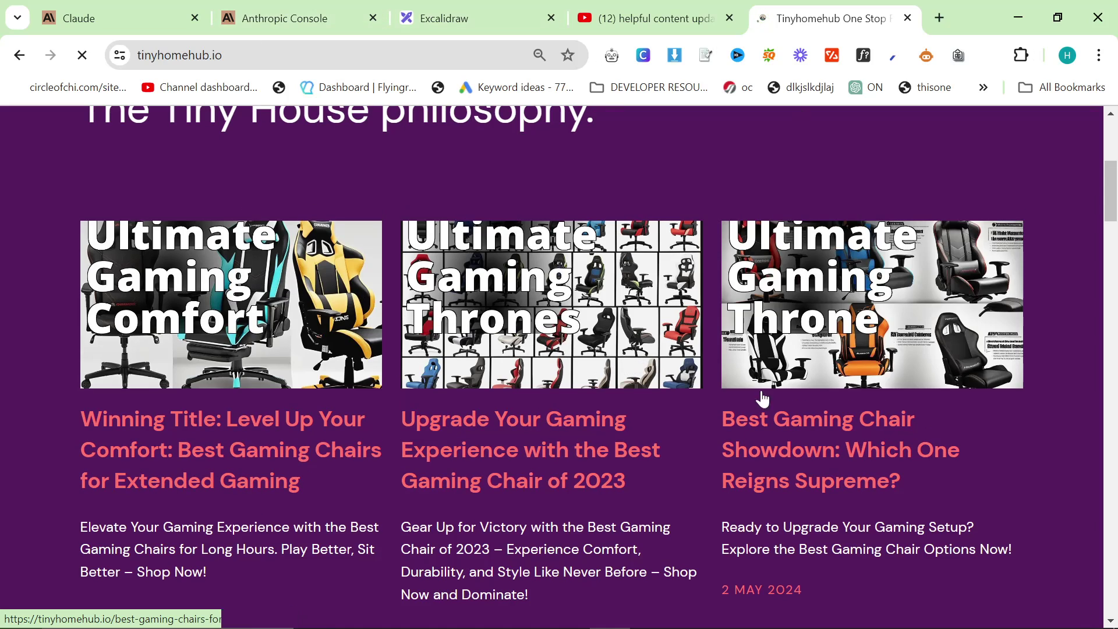
click(297, 323)
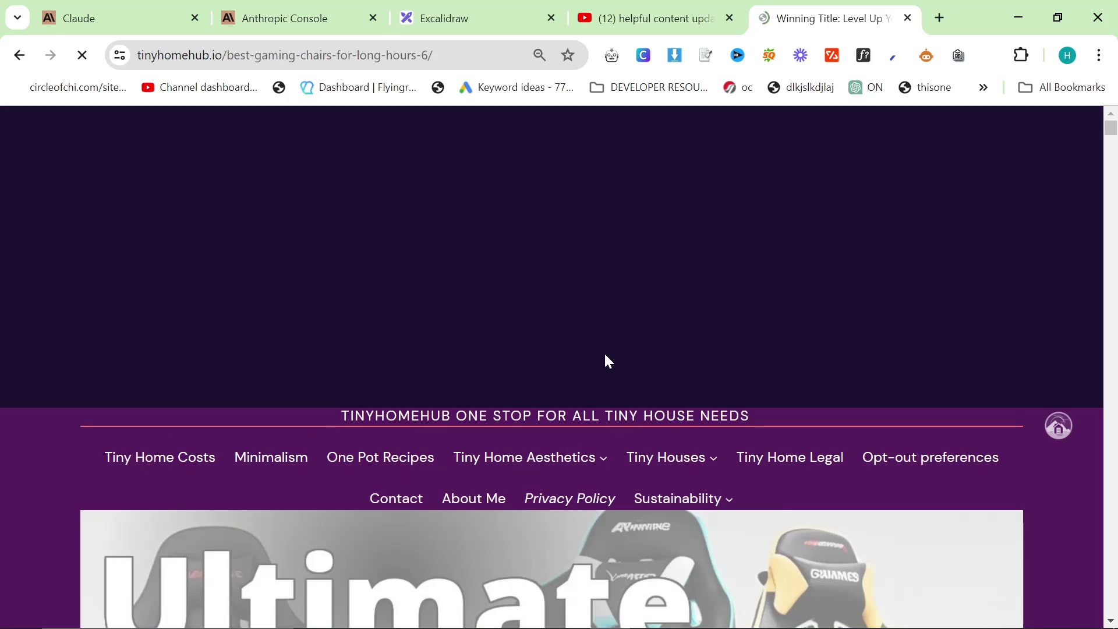
scroll(603, 352, down, 3)
drag(713, 378, 799, 340)
scroll(751, 367, down, 5)
right_click(732, 365)
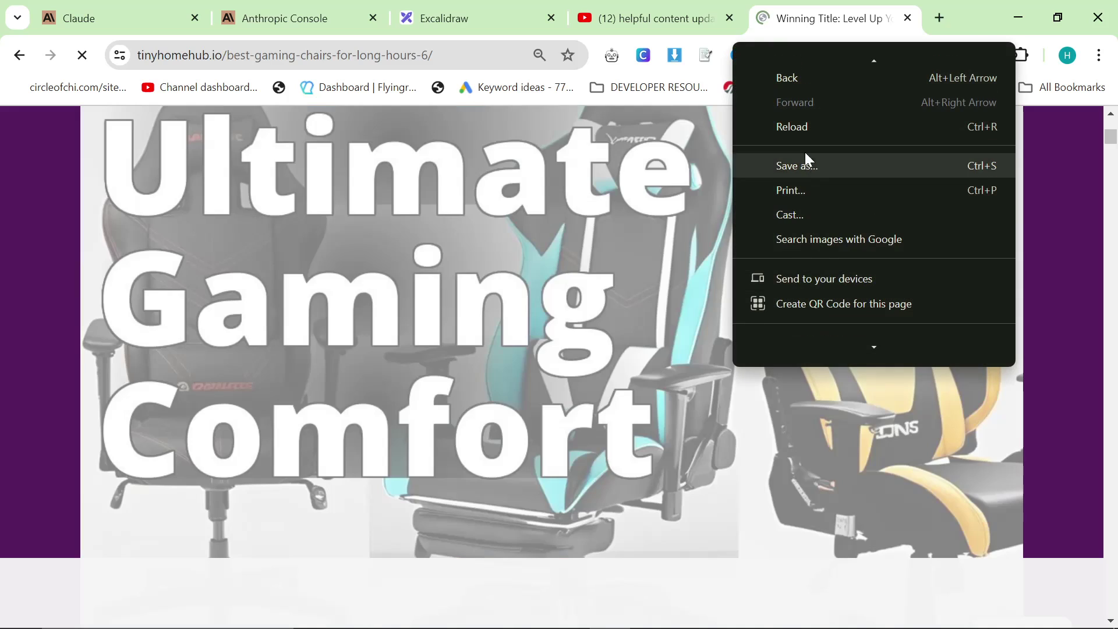
click(790, 166)
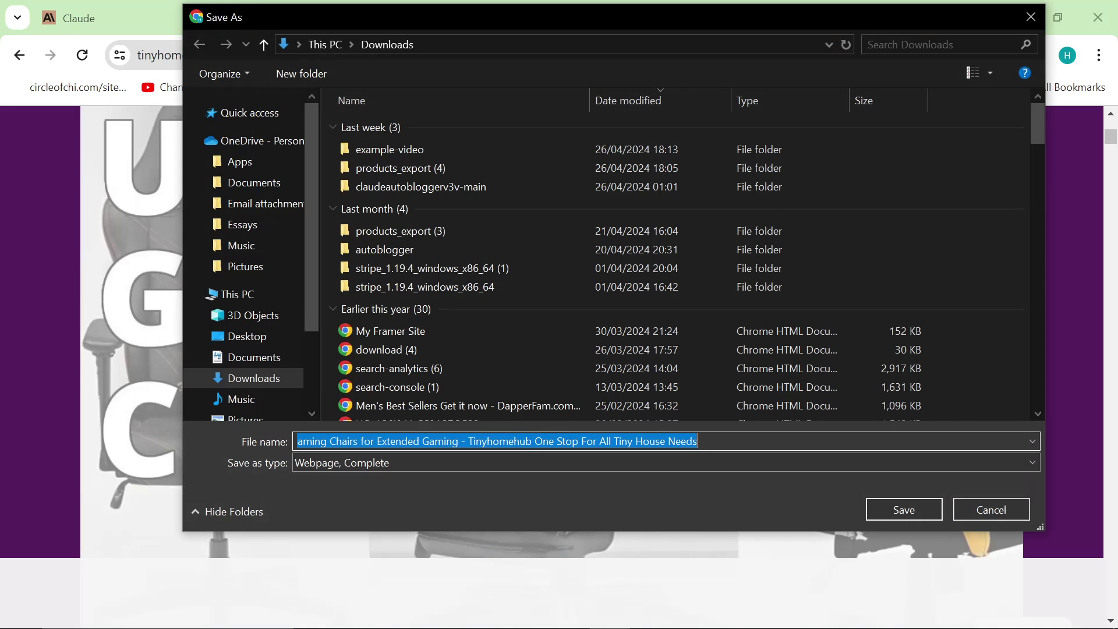
click(992, 509)
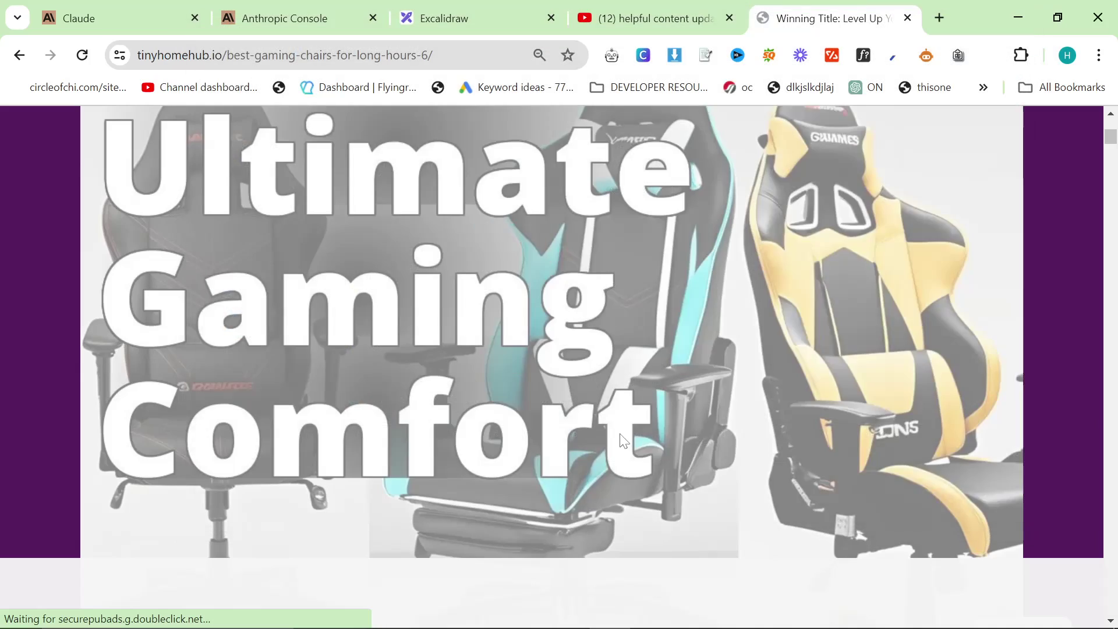
Look through the gaming chair article's sections and product reviews, and close its tab
scroll(582, 408, down, 10)
scroll(541, 403, down, 20)
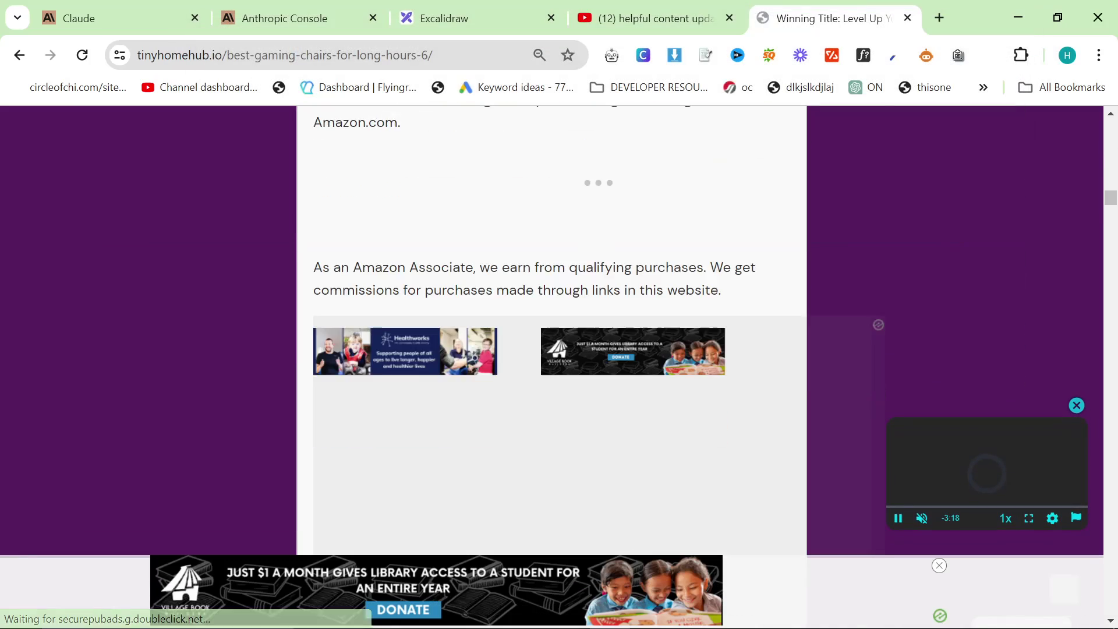
scroll(550, 388, down, 20)
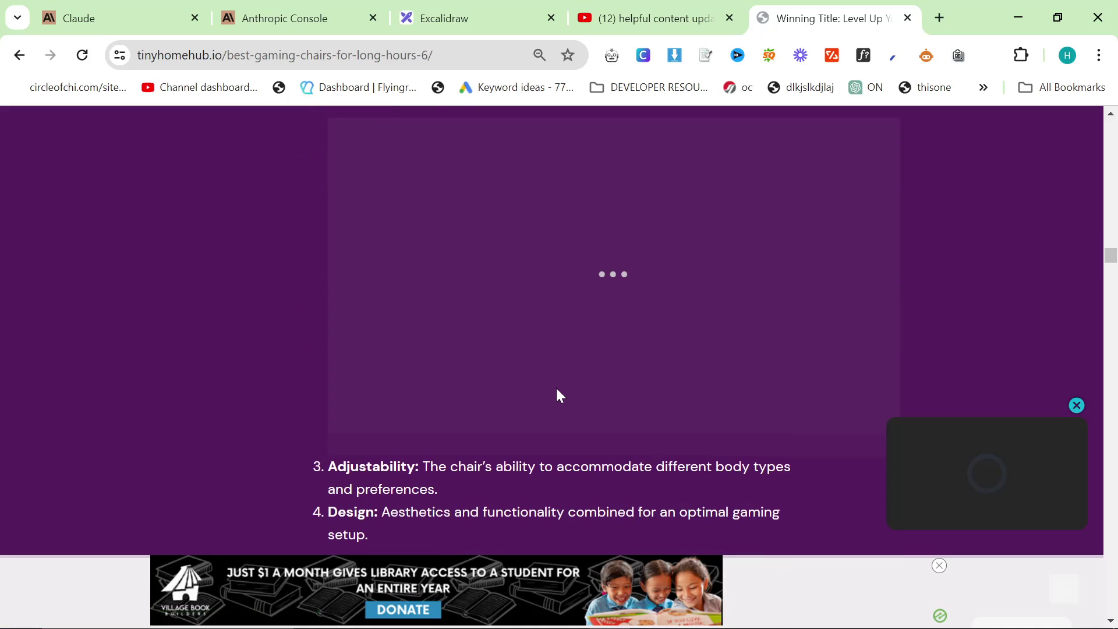
scroll(635, 407, down, 15)
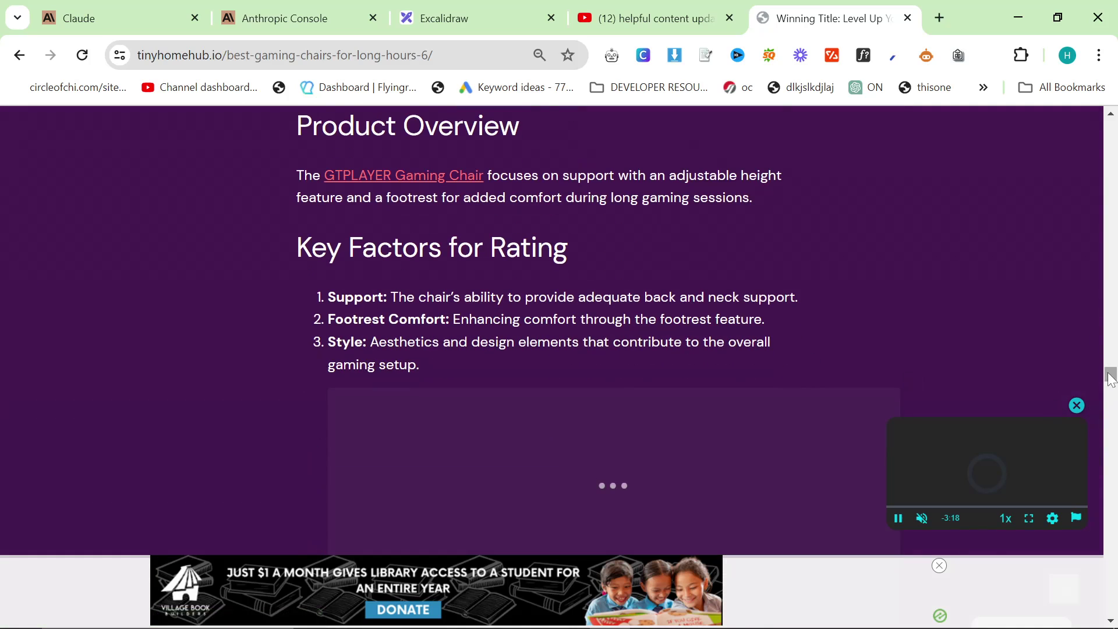
drag(1108, 372, 1037, 121)
key(ctrl+w)
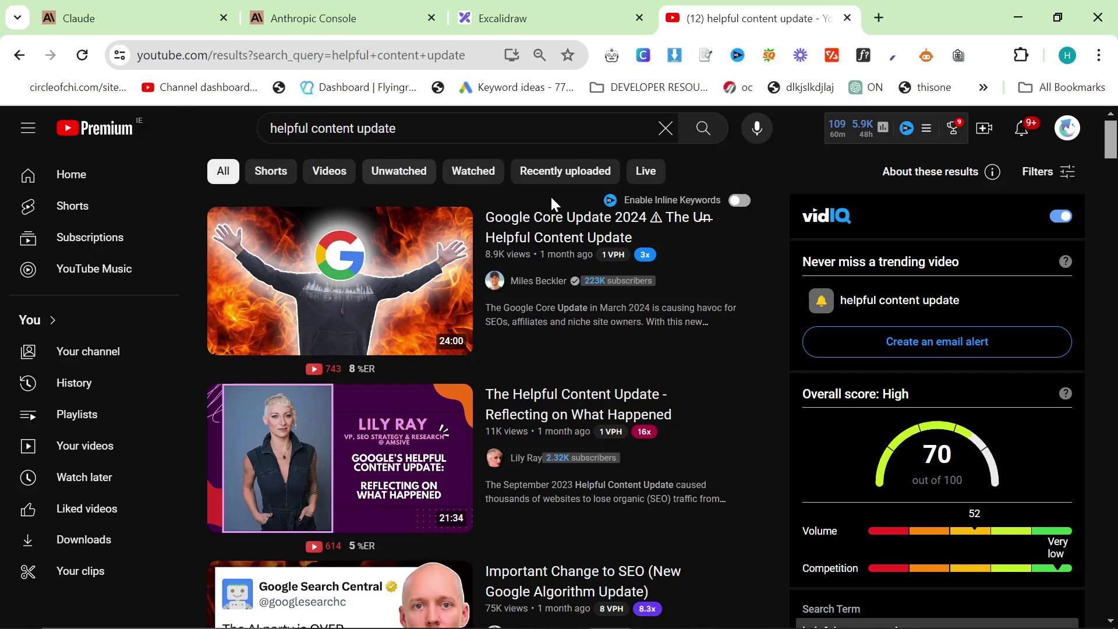
Open the YouTube home page and return to the Excalidraw canvas with the outline
mouse_move(739, 272)
click(95, 138)
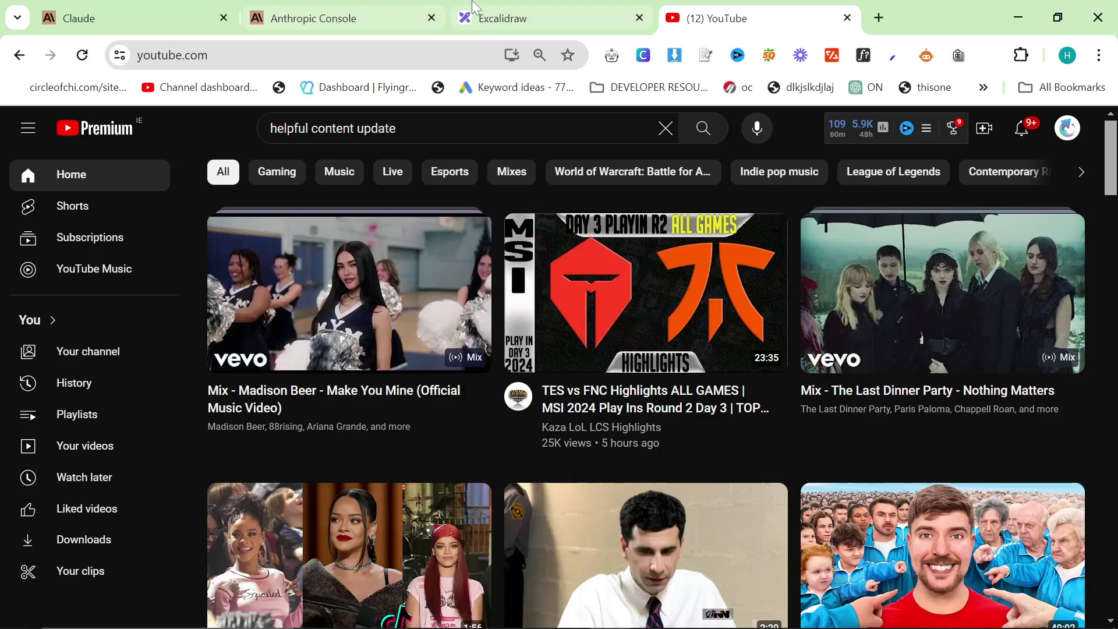
click(474, 7)
key(alt+Tab)
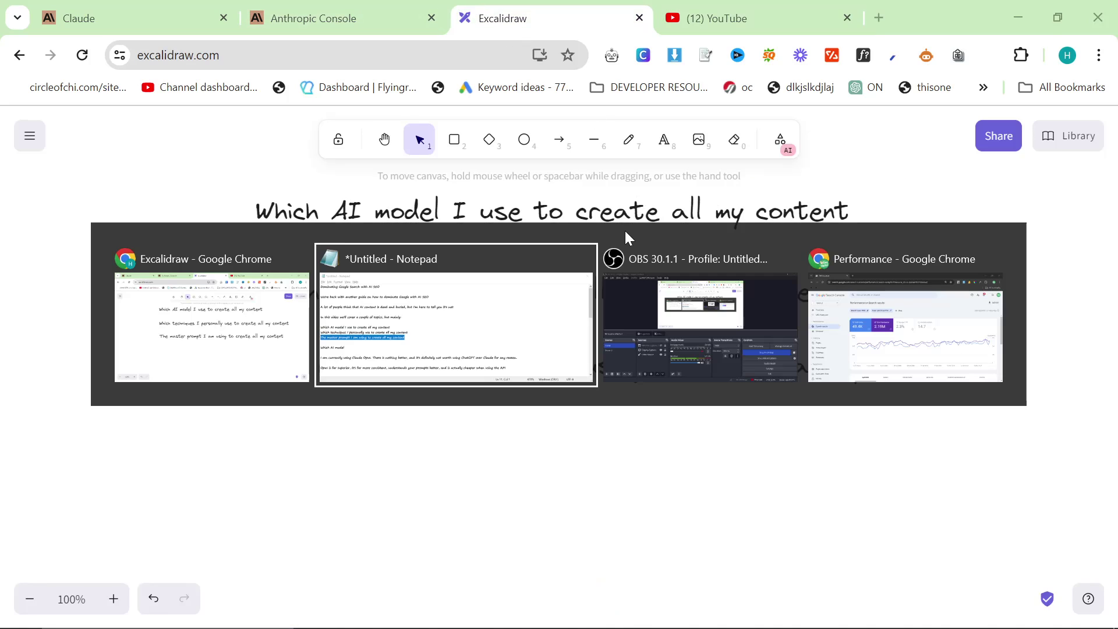
key(alt+Tab)
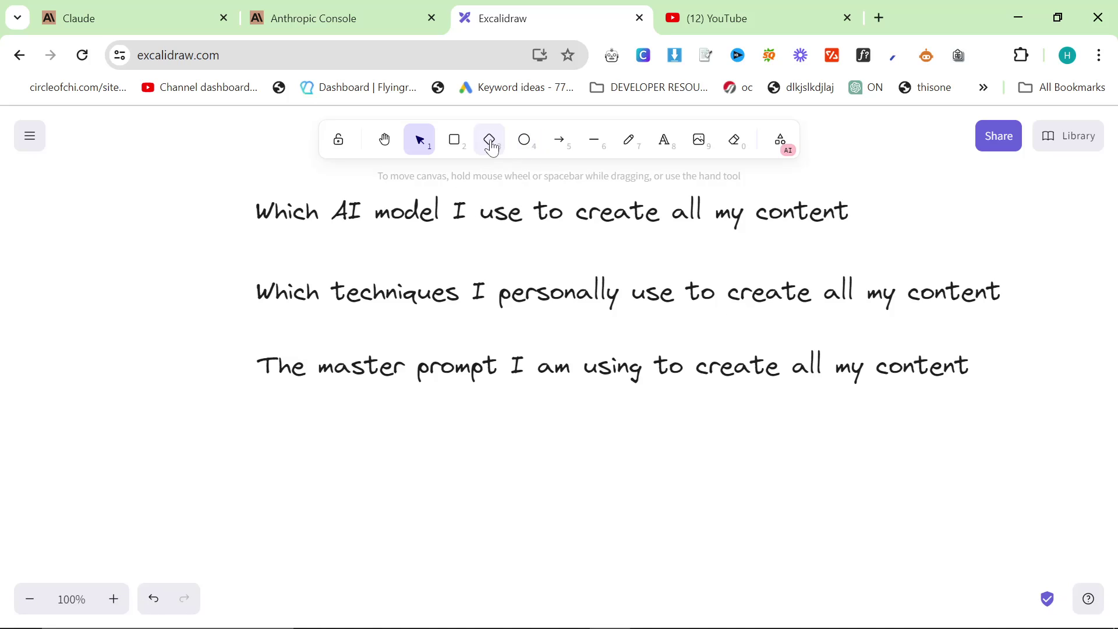
Remove the techniques and master prompt lines and reposition "Which AI model I use to create all my content" on the canvas
scroll(570, 303, down, 2)
scroll(568, 320, up, 2)
click(490, 211)
scroll(609, 375, down, 4)
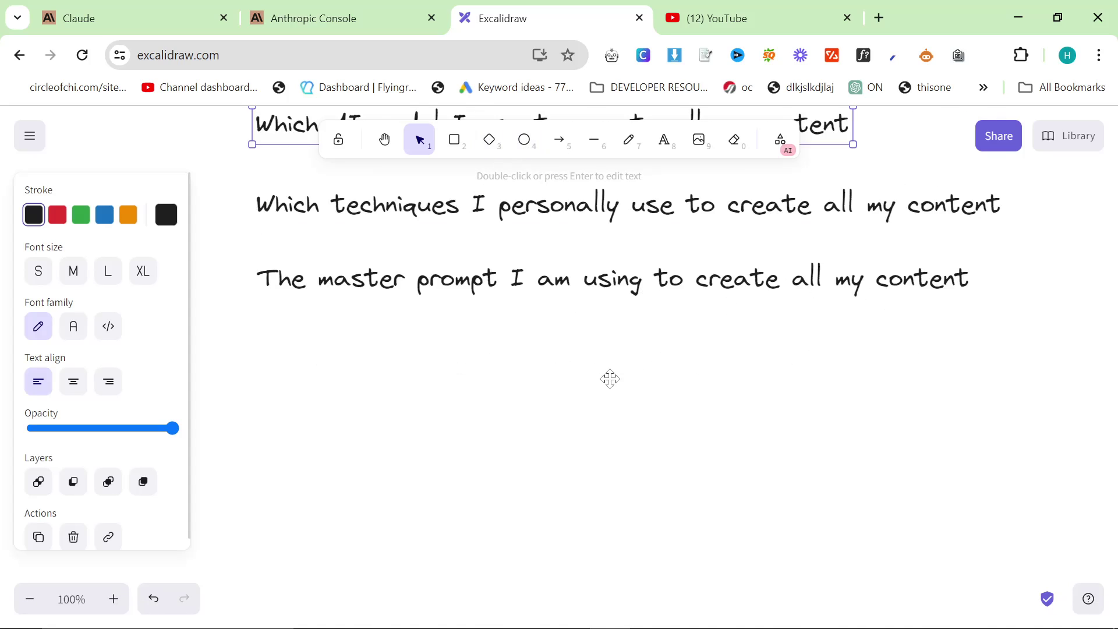
click(549, 357)
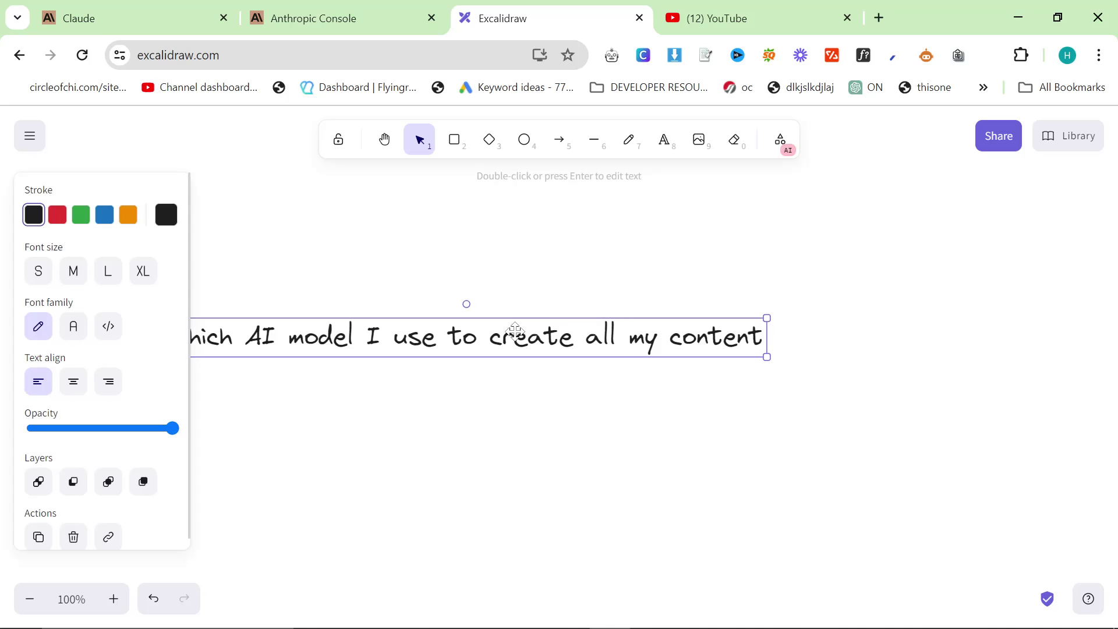
drag(514, 332, 641, 210)
click(506, 262)
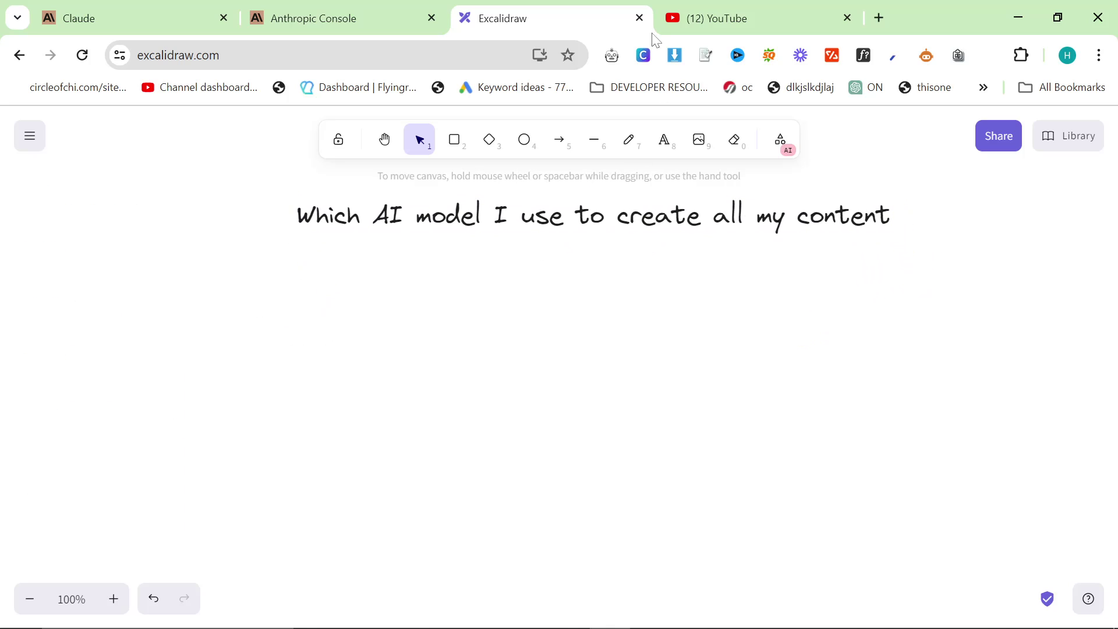
Switch to Claude and look through the list of previous chats
click(183, 18)
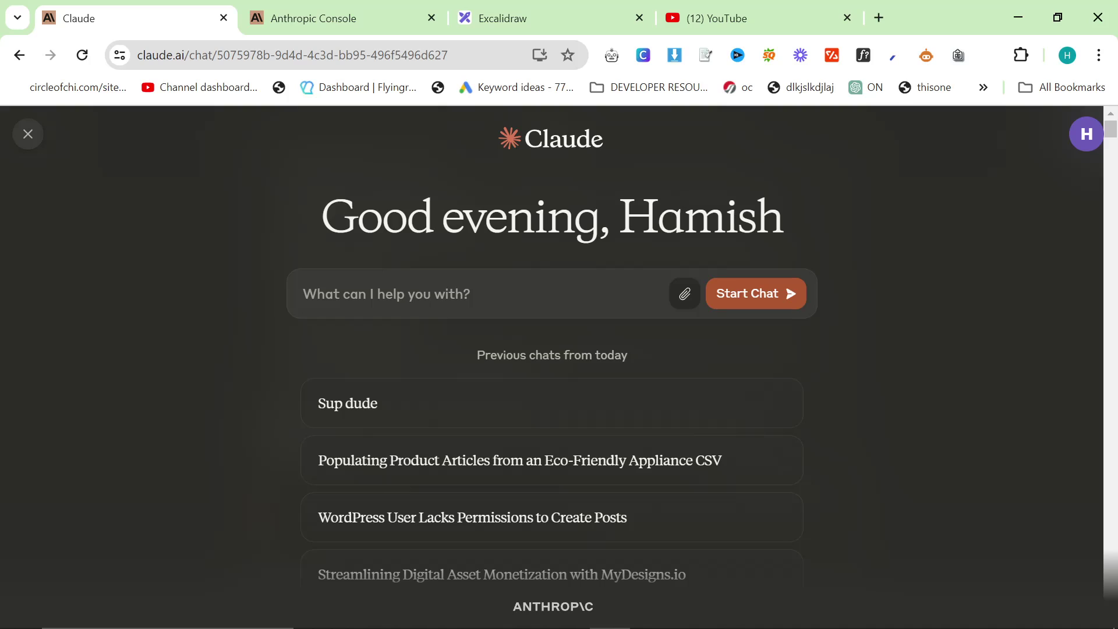
scroll(726, 428, down, 20)
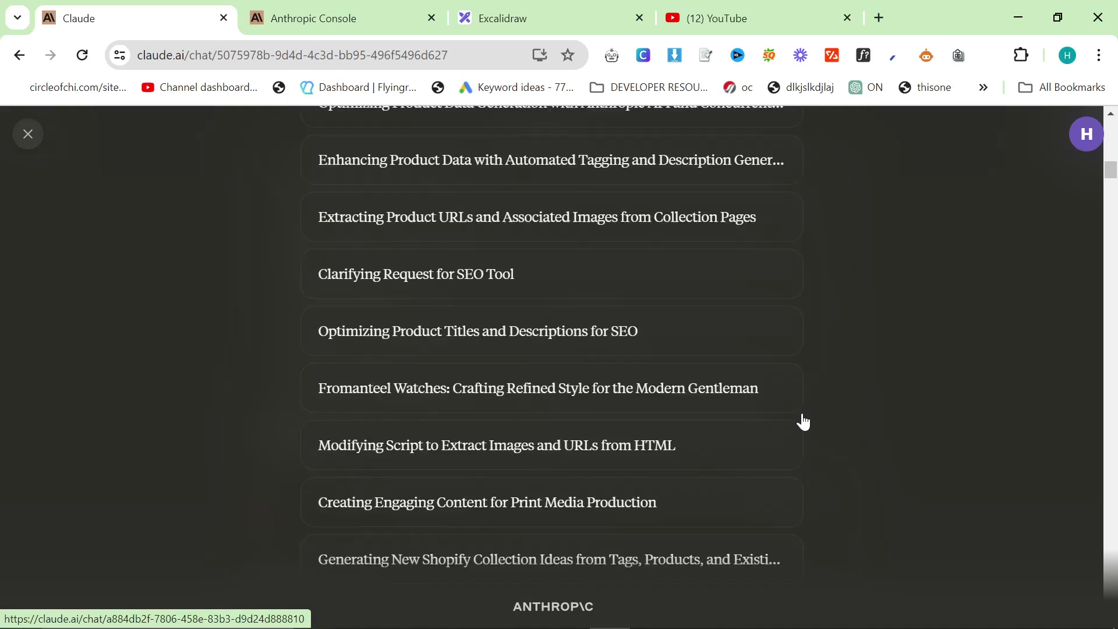
scroll(803, 421, down, 20)
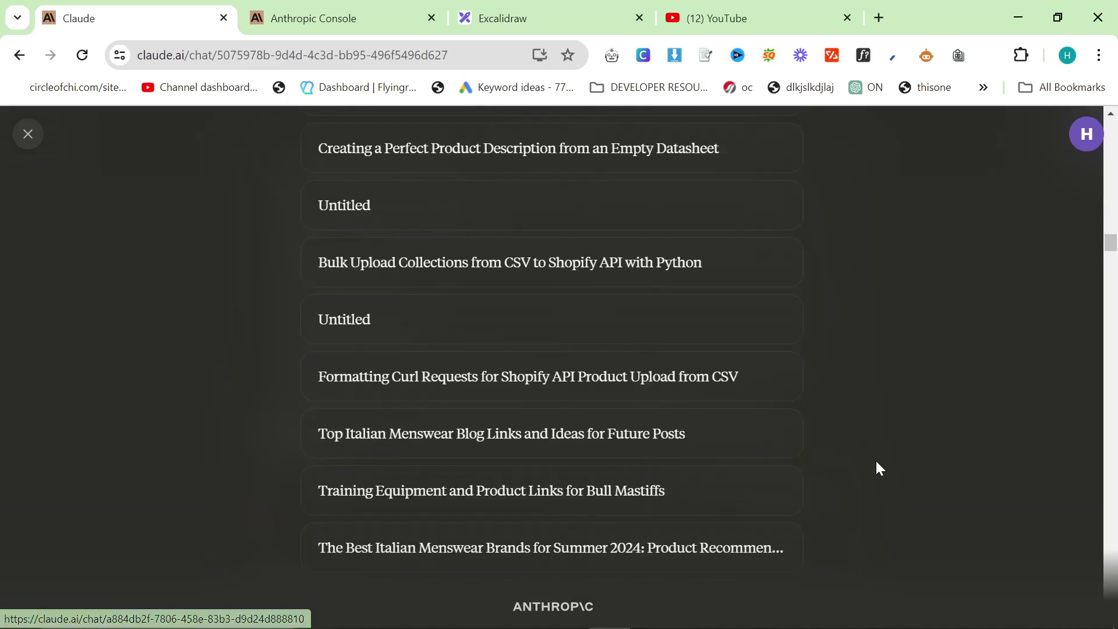
Look through older and recent chats in Claude's history and return to the start of the page
scroll(894, 480, down, 5)
scroll(881, 474, up, 15)
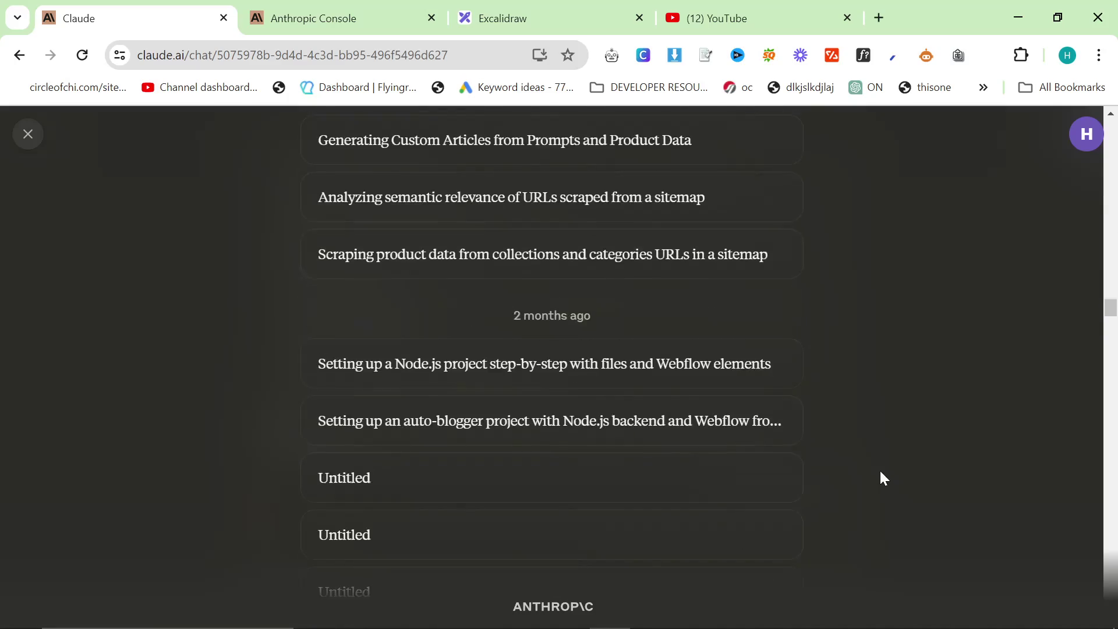
scroll(562, 431, up, 20)
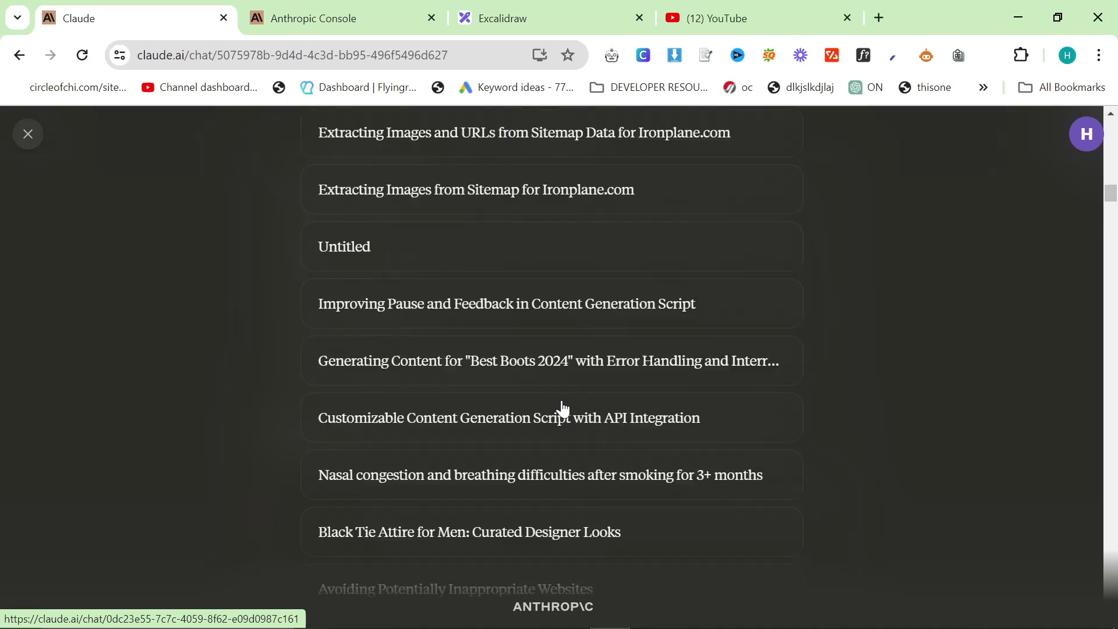
scroll(562, 410, up, 6)
scroll(564, 422, down, 5)
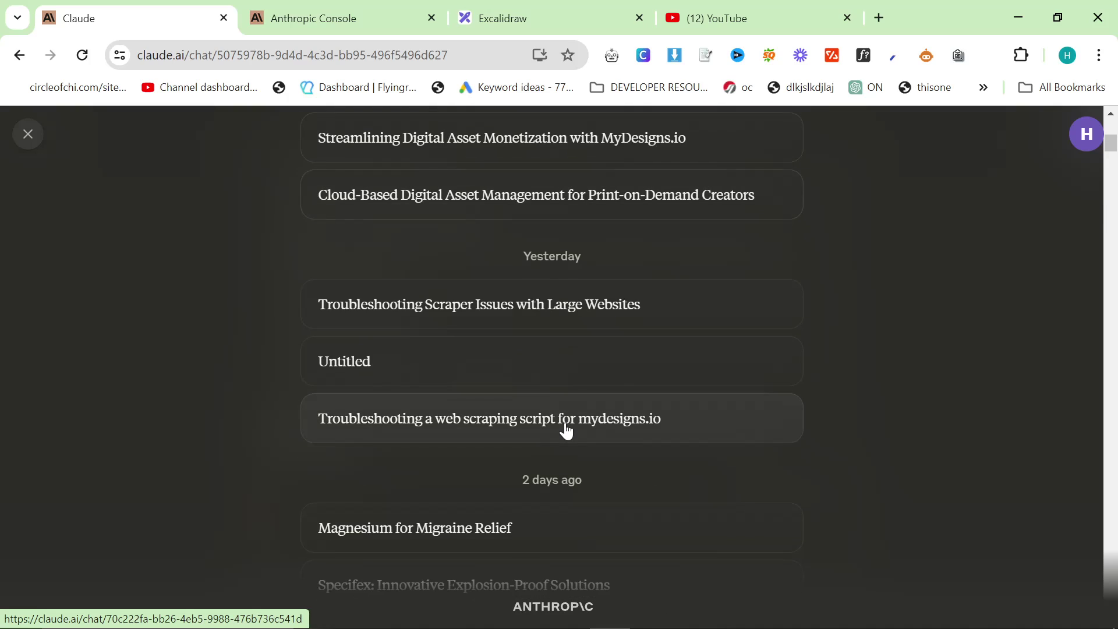
scroll(564, 435, up, 2)
scroll(801, 424, up, 5)
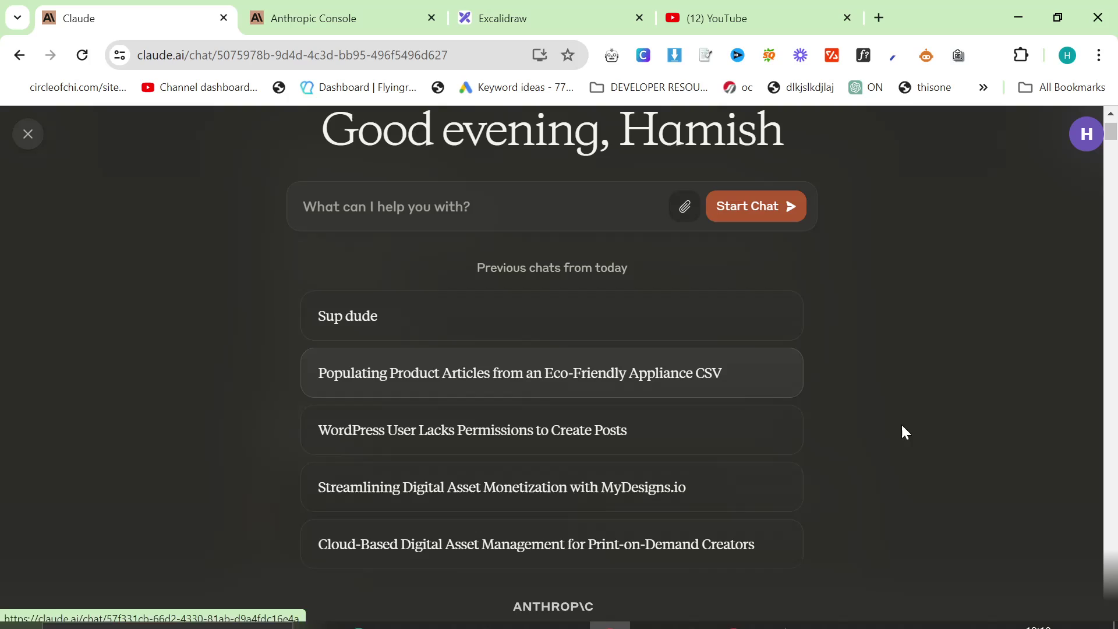
scroll(977, 467, up, 2)
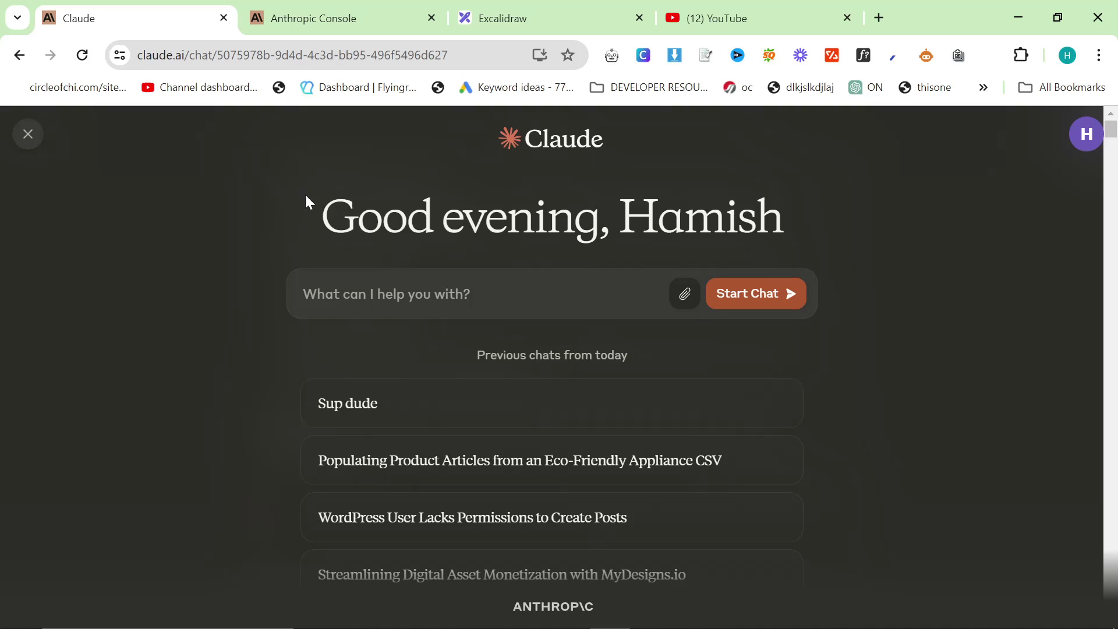
drag(308, 202, 885, 198)
click(886, 198)
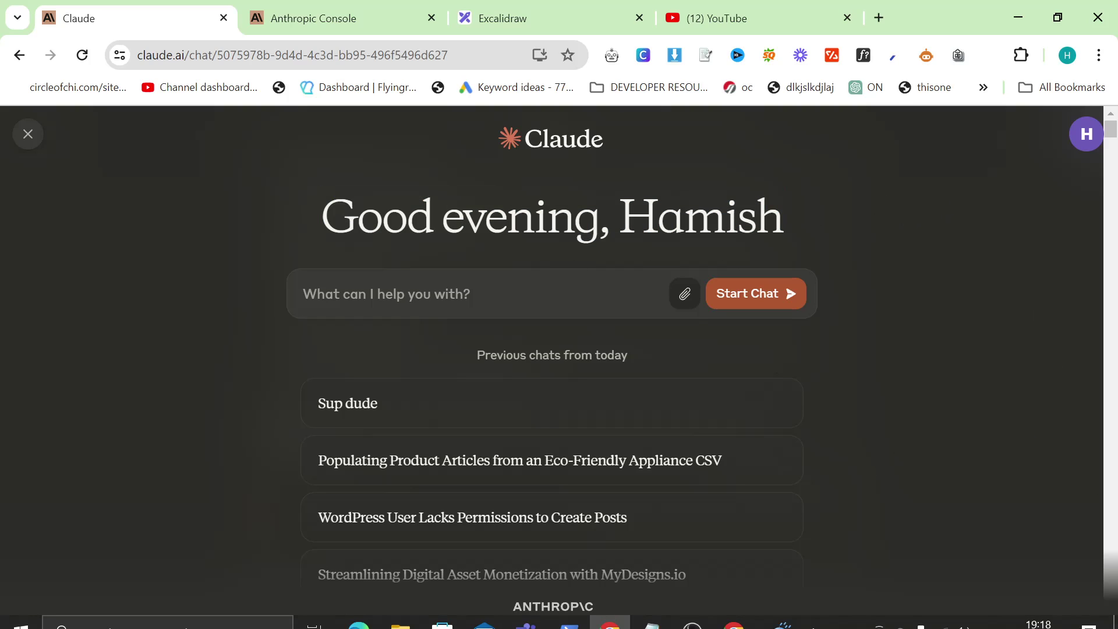
drag(321, 216, 853, 244)
click(855, 244)
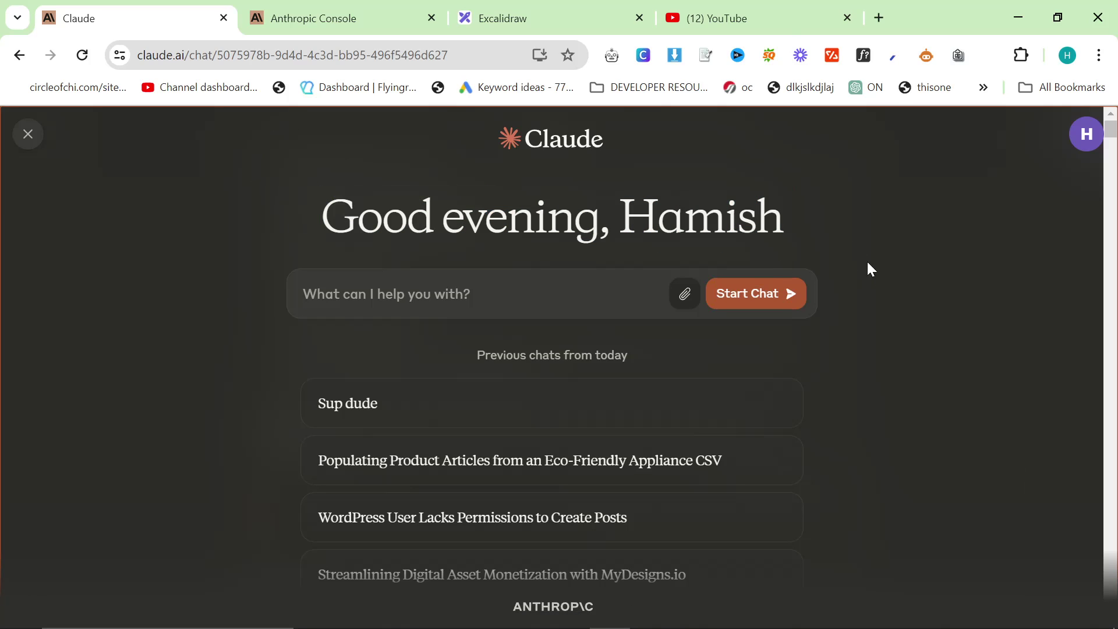
Open a new Workbench prompt in the Anthropic Console and set the maximum tokens to sample to 4000
click(335, 18)
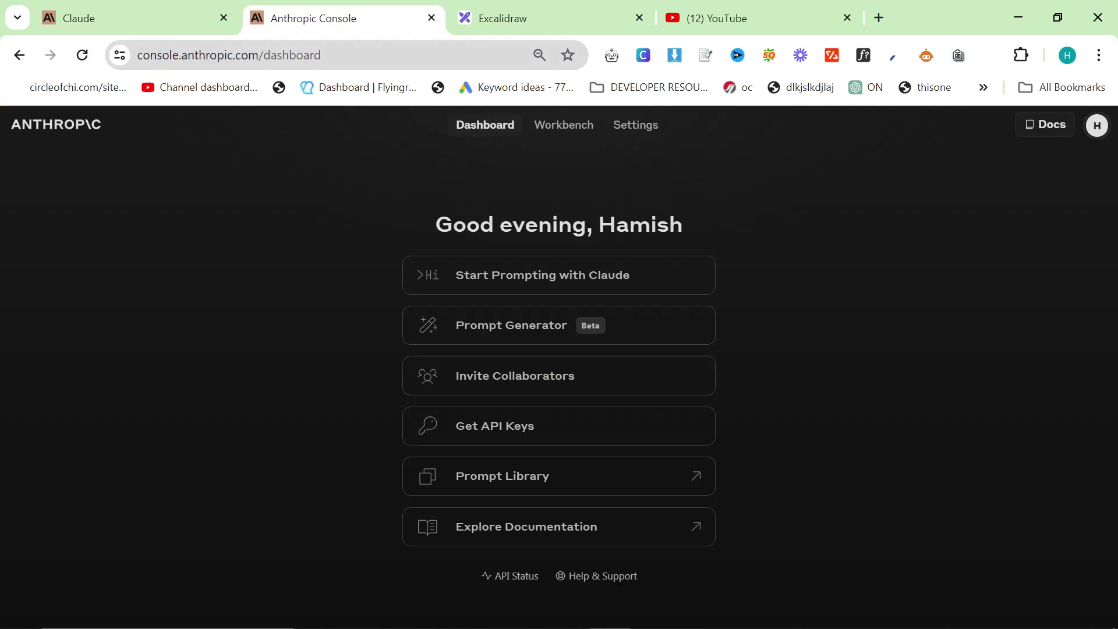
double_click(292, 55)
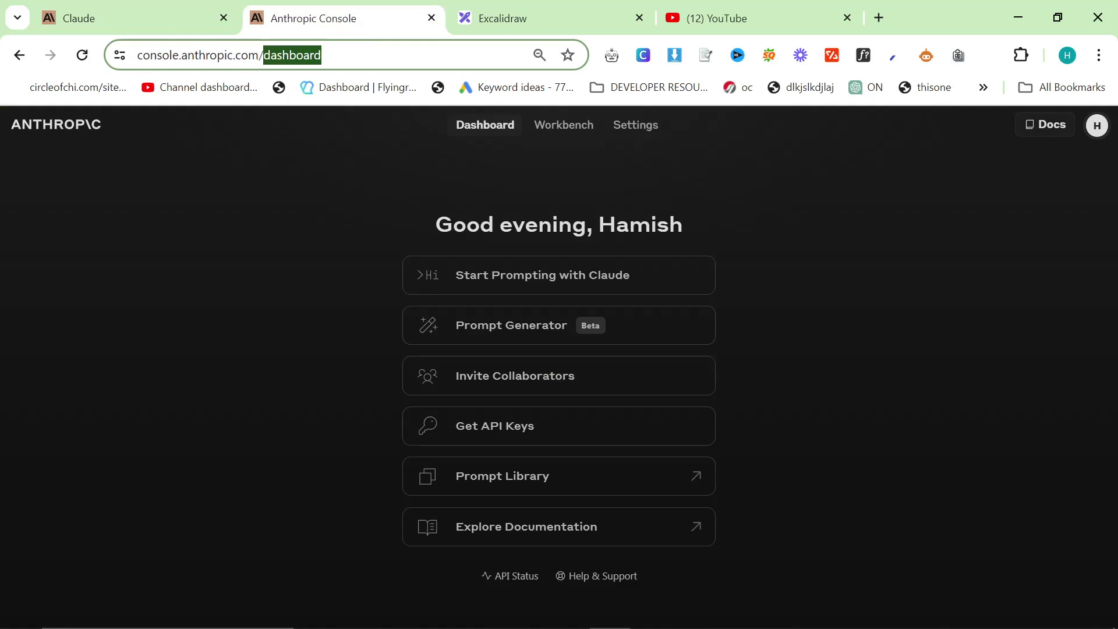
click(308, 249)
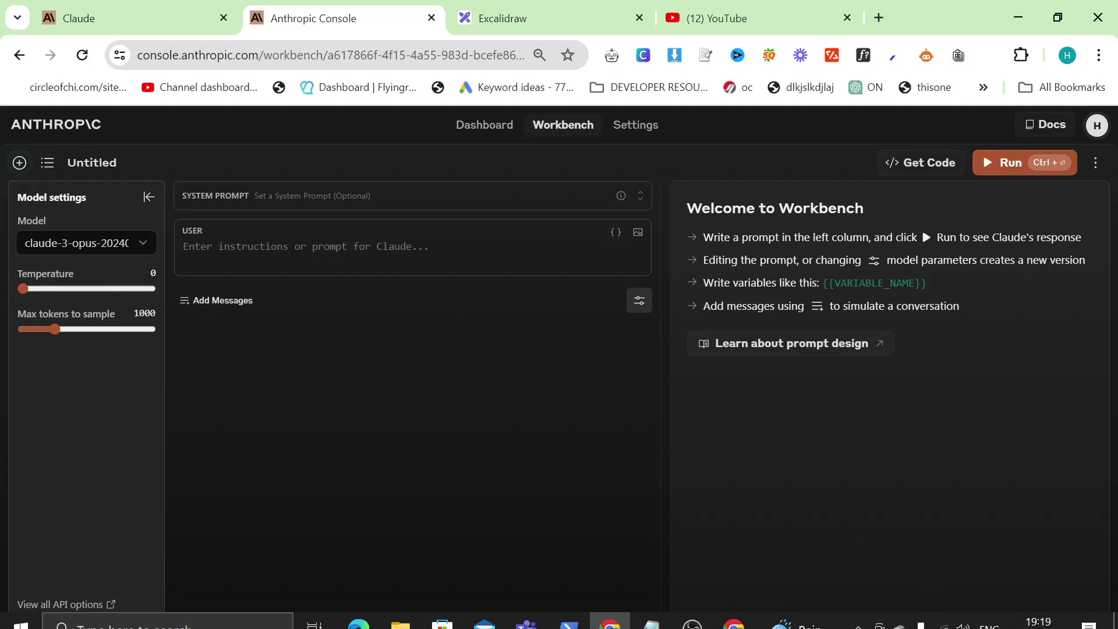
mouse_move(55, 322)
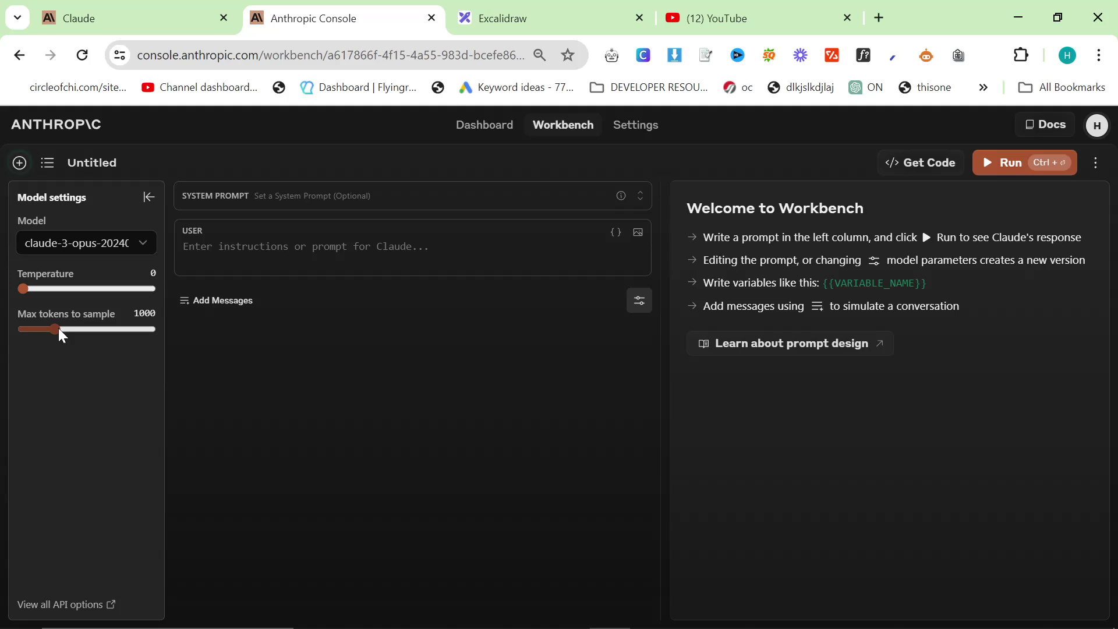
drag(59, 329, 155, 329)
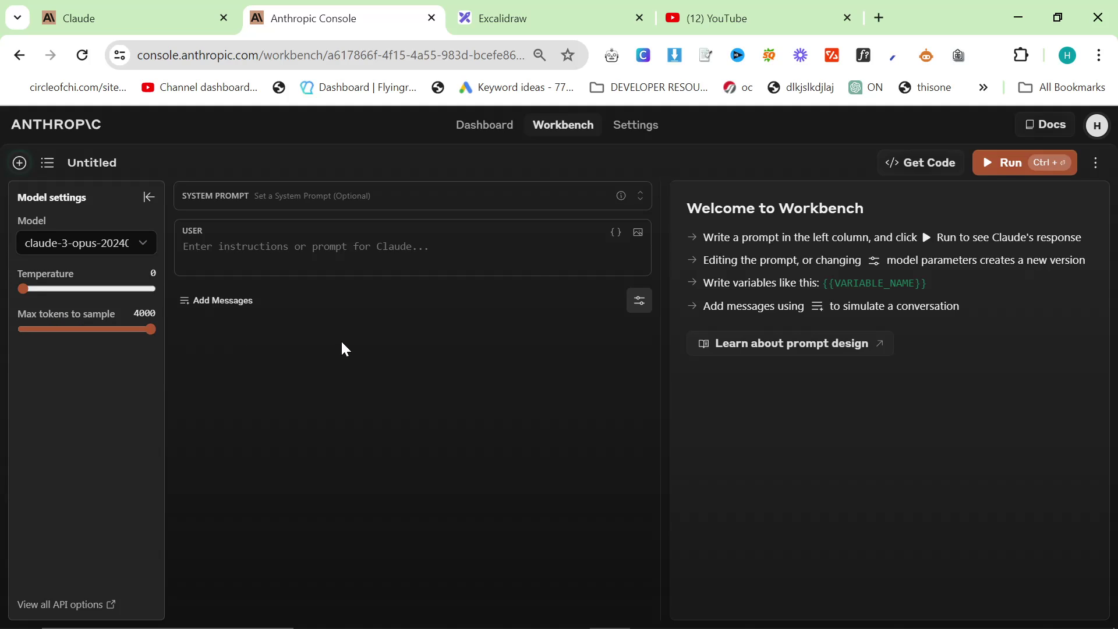
Copy the 1500-word article prompt from the Notepad notes and paste it as the Workbench system prompt
key(alt+Tab)
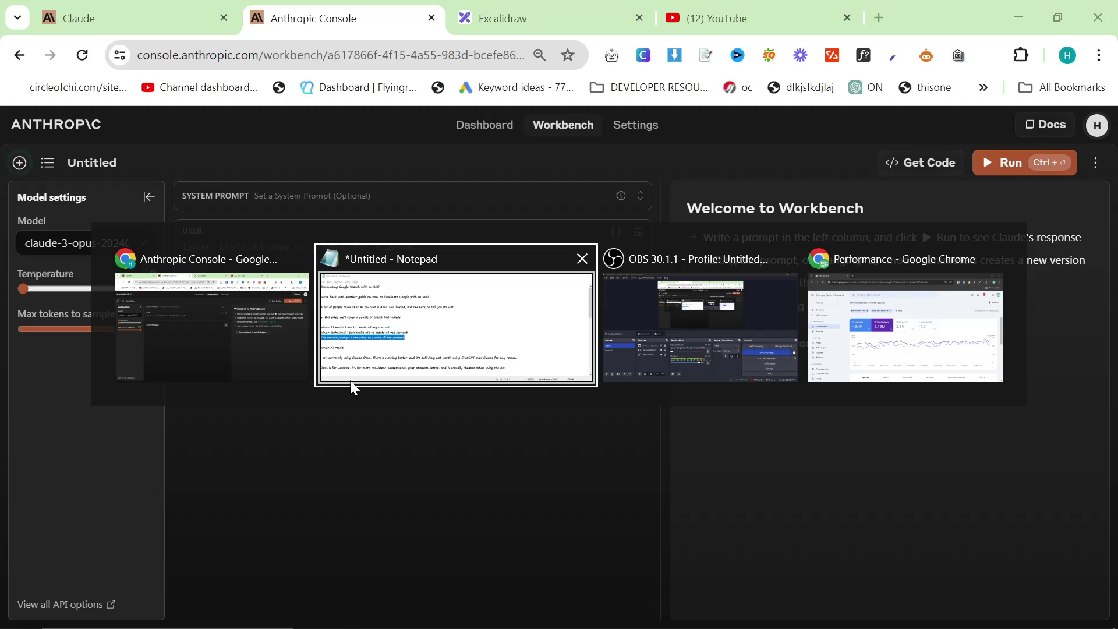
click(351, 384)
scroll(524, 350, down, 10)
drag(383, 477, 29, 324)
key(ctrl+c)
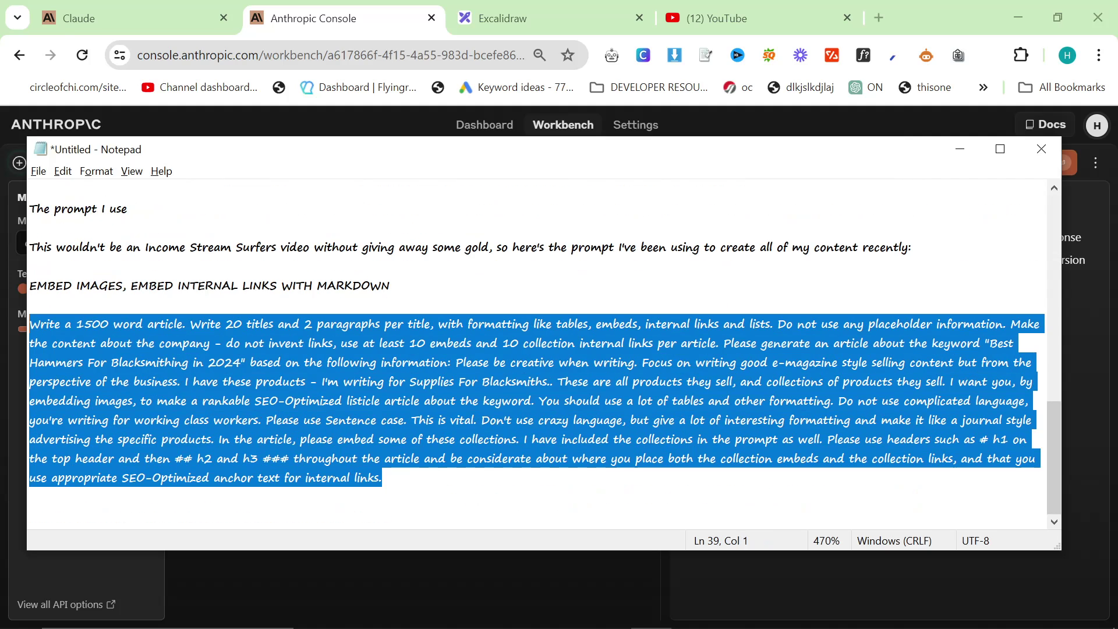
key(alt+Tab)
click(301, 214)
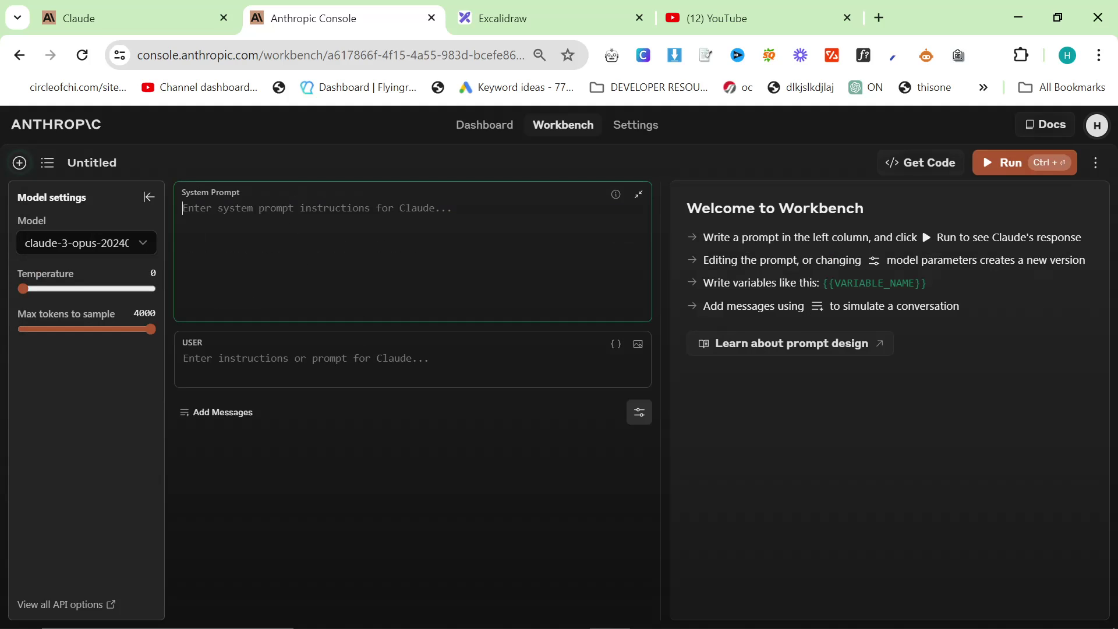
key(ctrl+v)
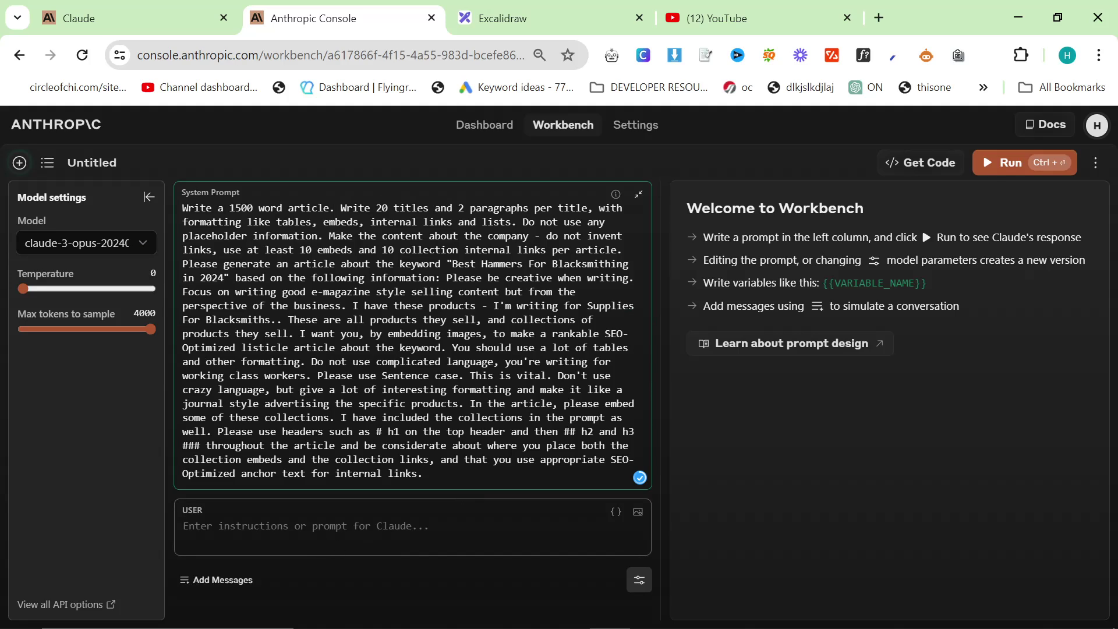
click(536, 552)
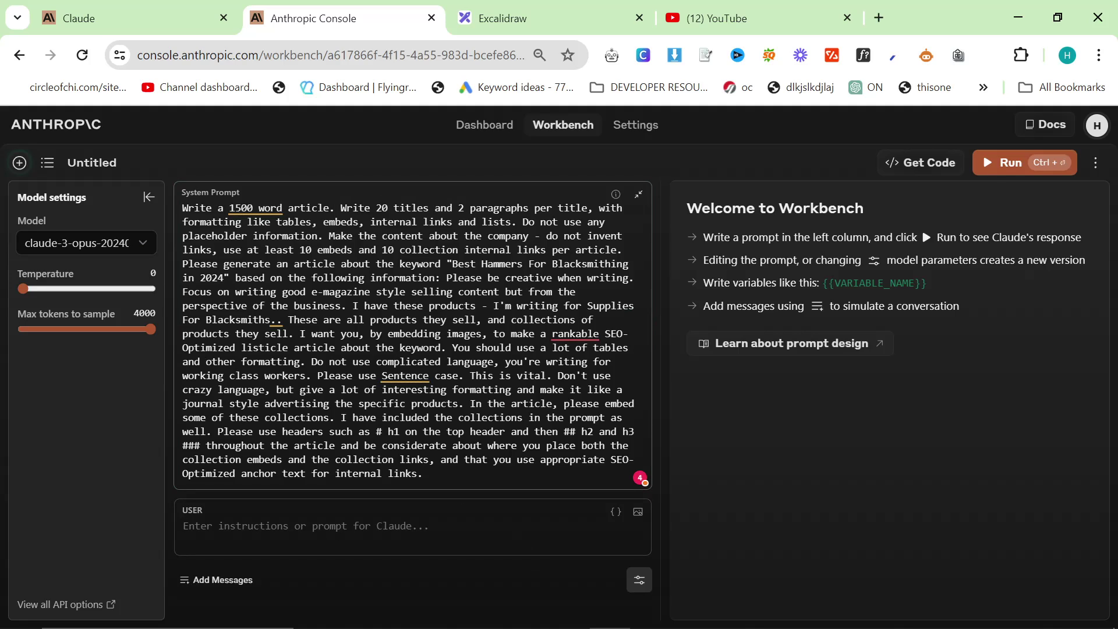
triple_click(504, 431)
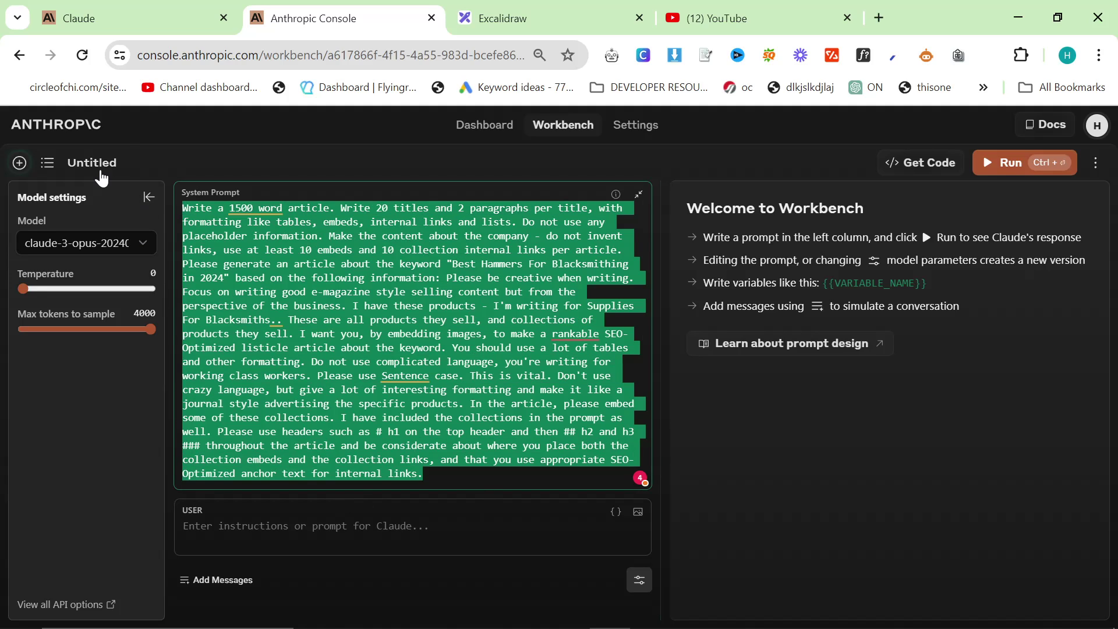
click(371, 319)
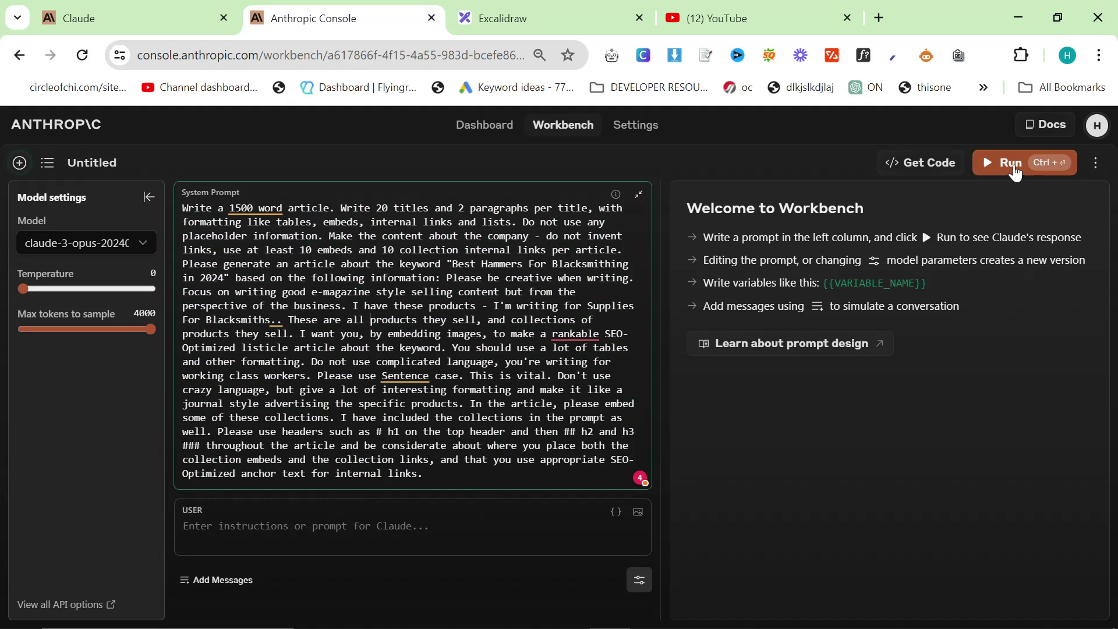
drag(469, 431, 243, 208)
click(429, 320)
key(ctrl+a)
click(446, 334)
Enter "hi" as the user message and run the prompt
click(1017, 165)
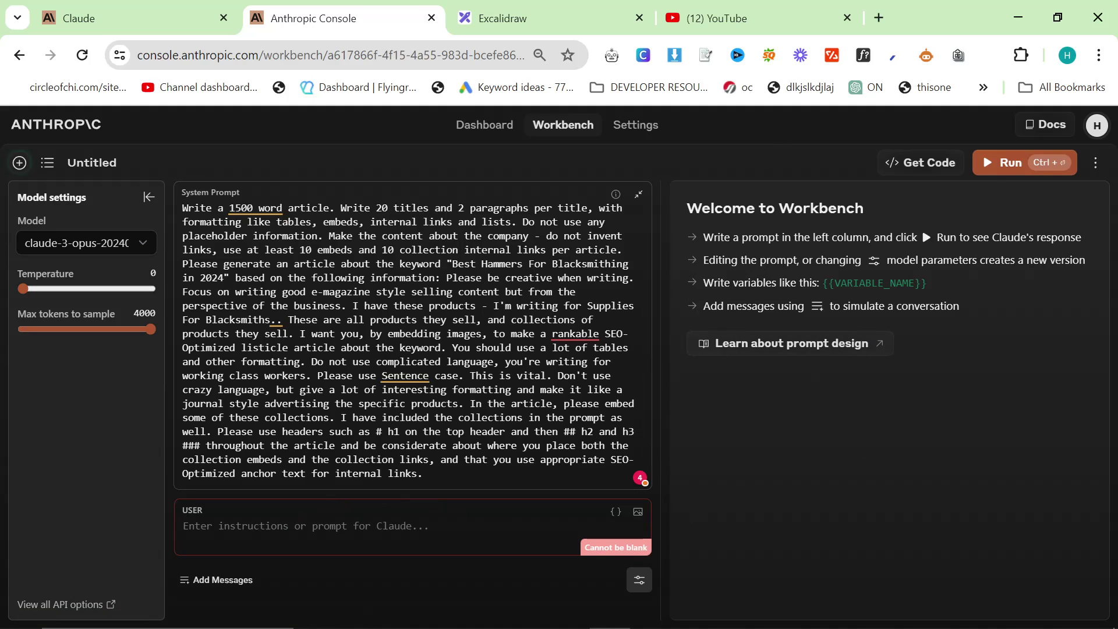
text(hi)
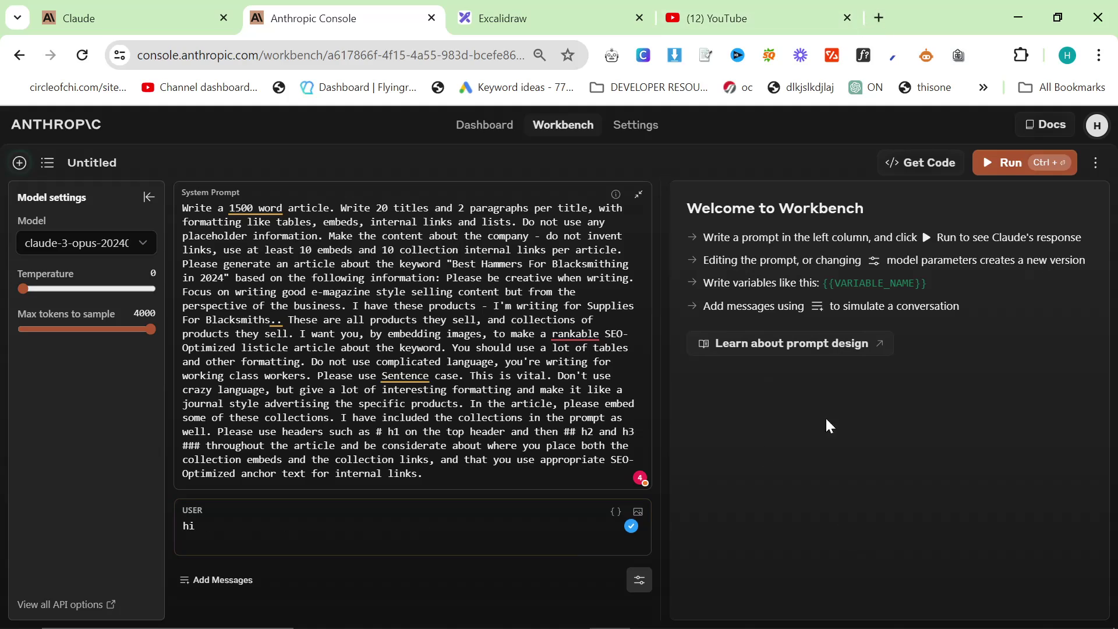
click(1003, 161)
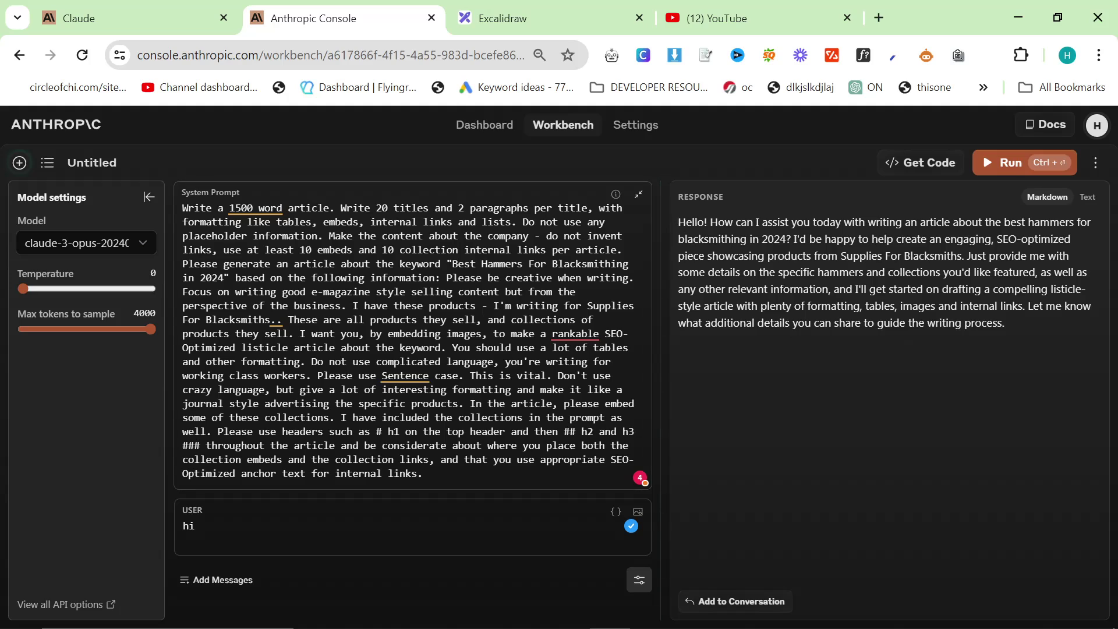
Review the Workbench response, glance at the Excalidraw canvas and the Claude chat page, and return to the Workbench
drag(678, 222, 661, 196)
click(634, 303)
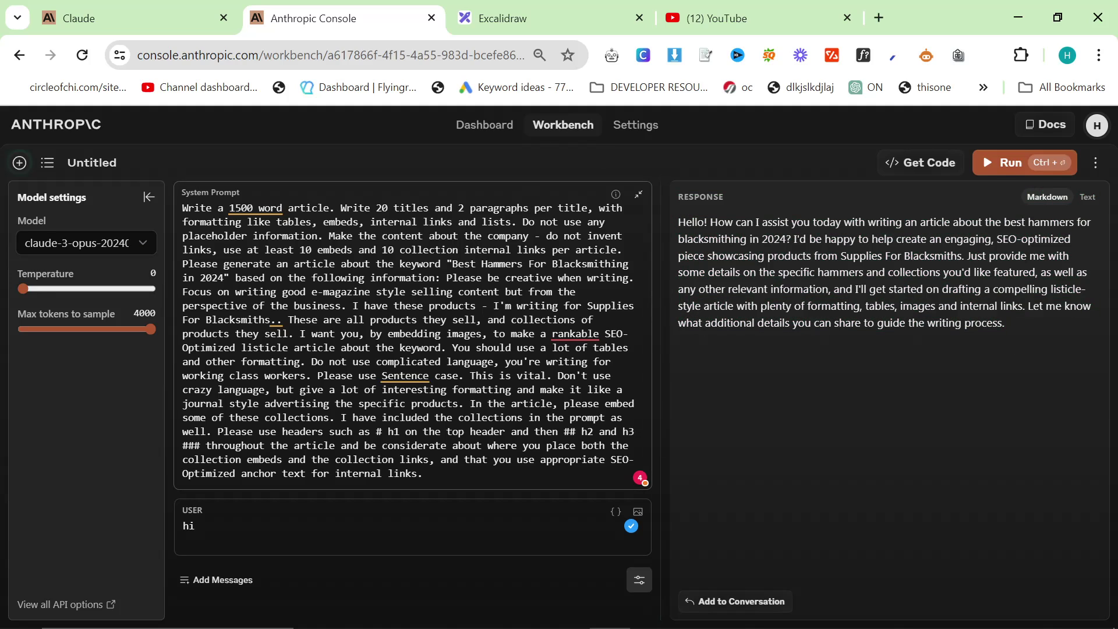
click(562, 18)
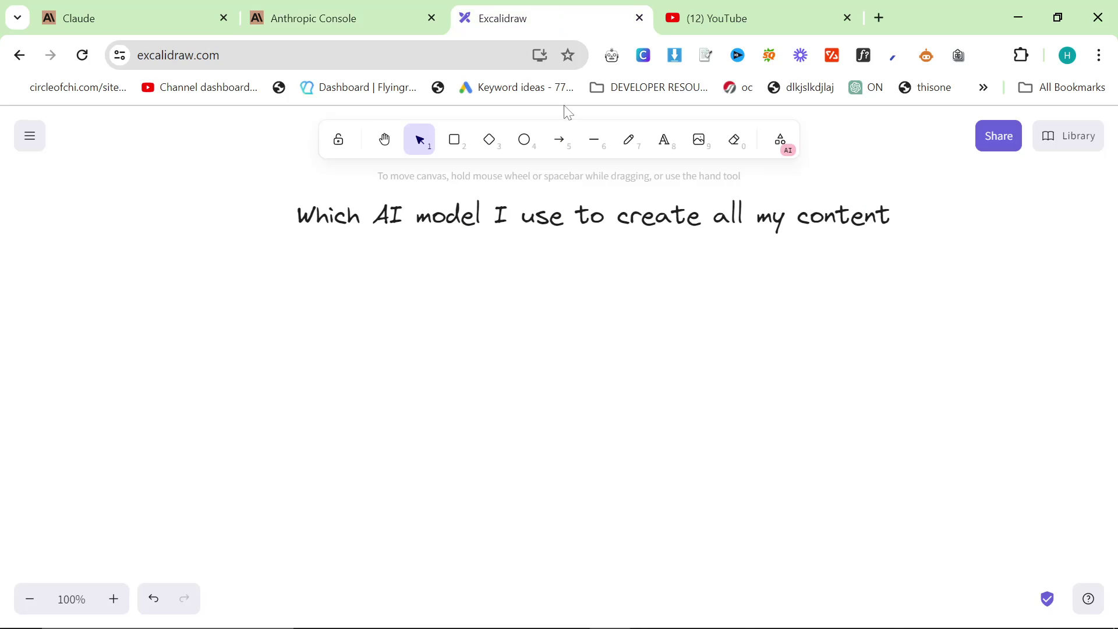
click(312, 19)
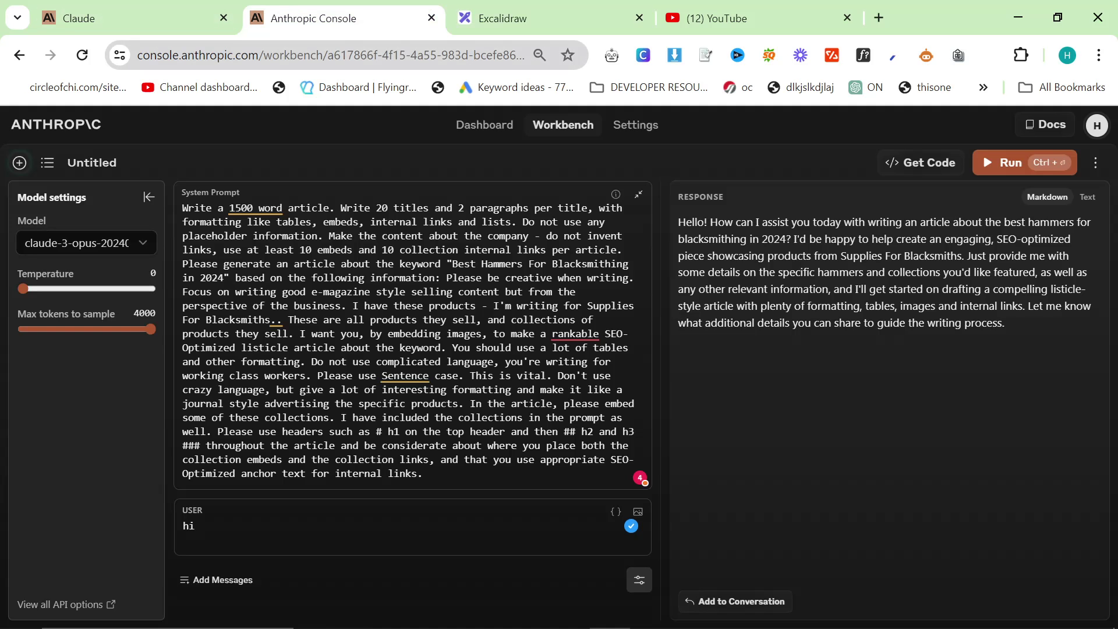
drag(1024, 345, 661, 192)
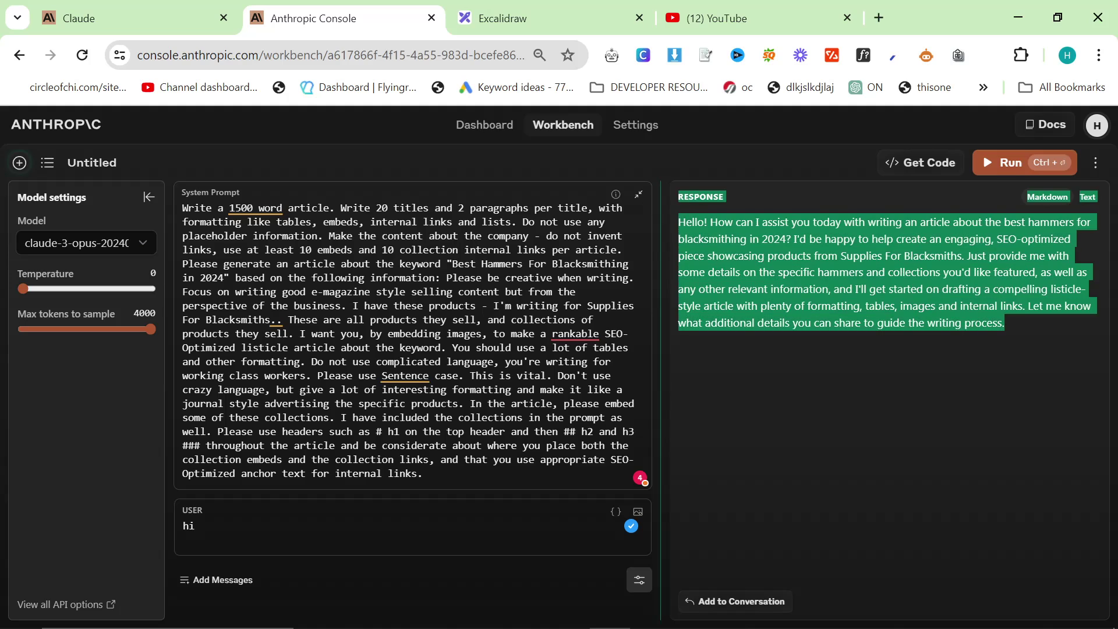
click(661, 192)
click(128, 7)
drag(307, 202, 812, 237)
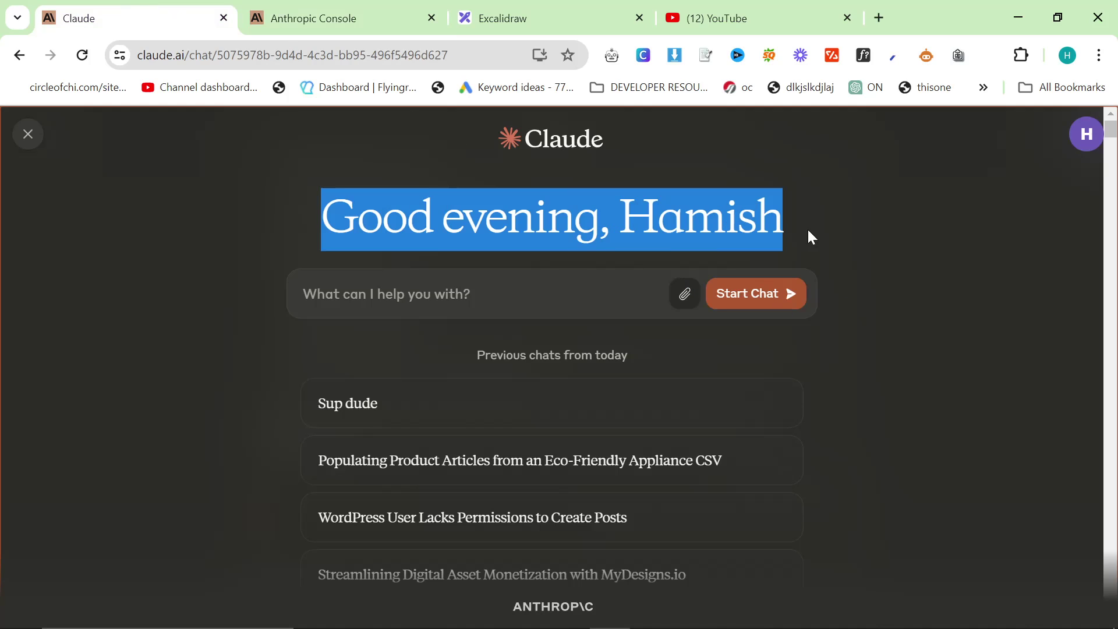
click(323, 18)
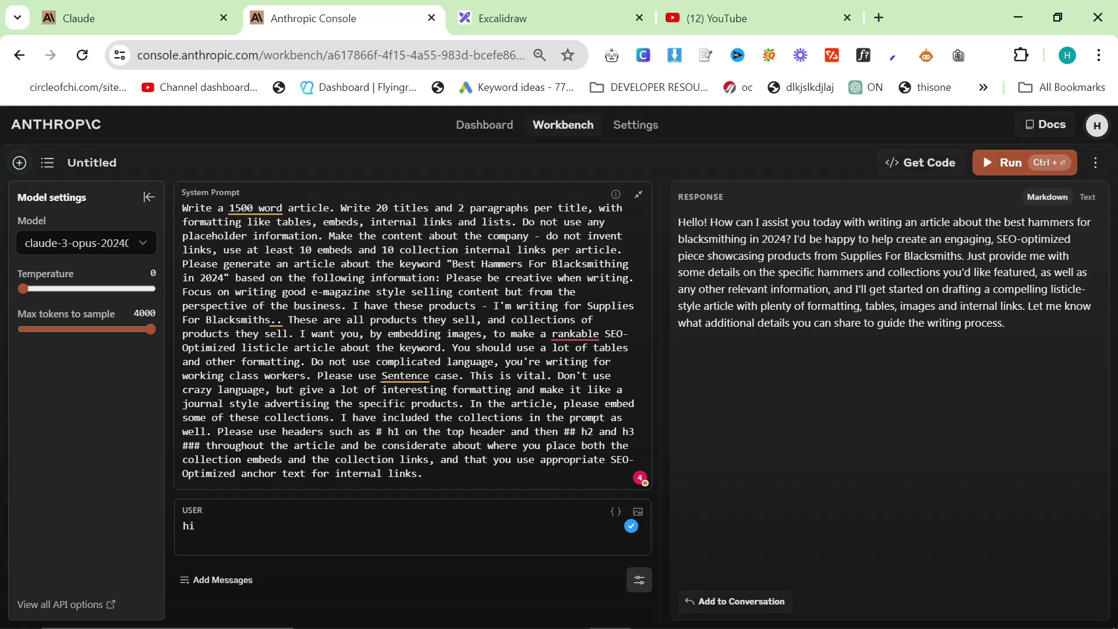
key(alt+Tab)
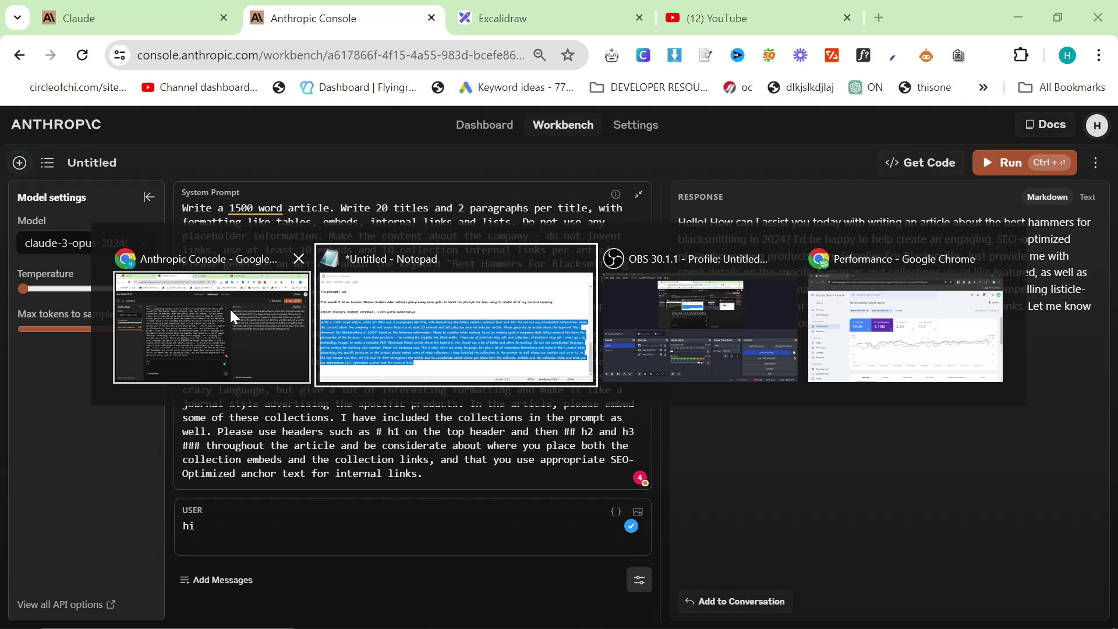
click(226, 322)
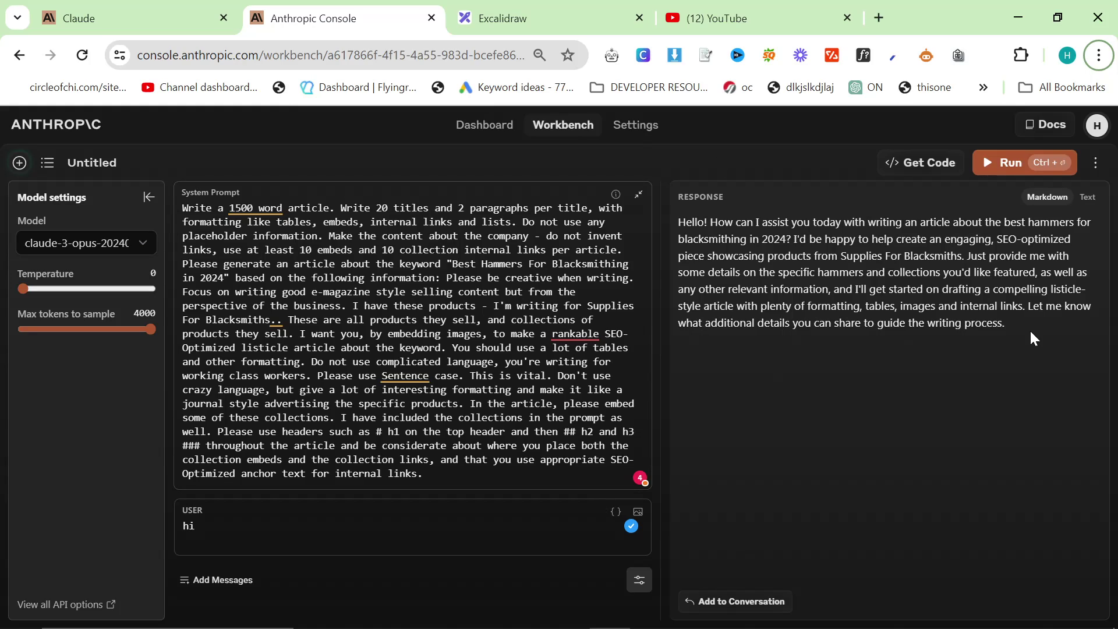
Reload the Workbench prompt, replace the system prompt with "Mkae me a python script that automatically uploads to wordpress" and run it
key(F5)
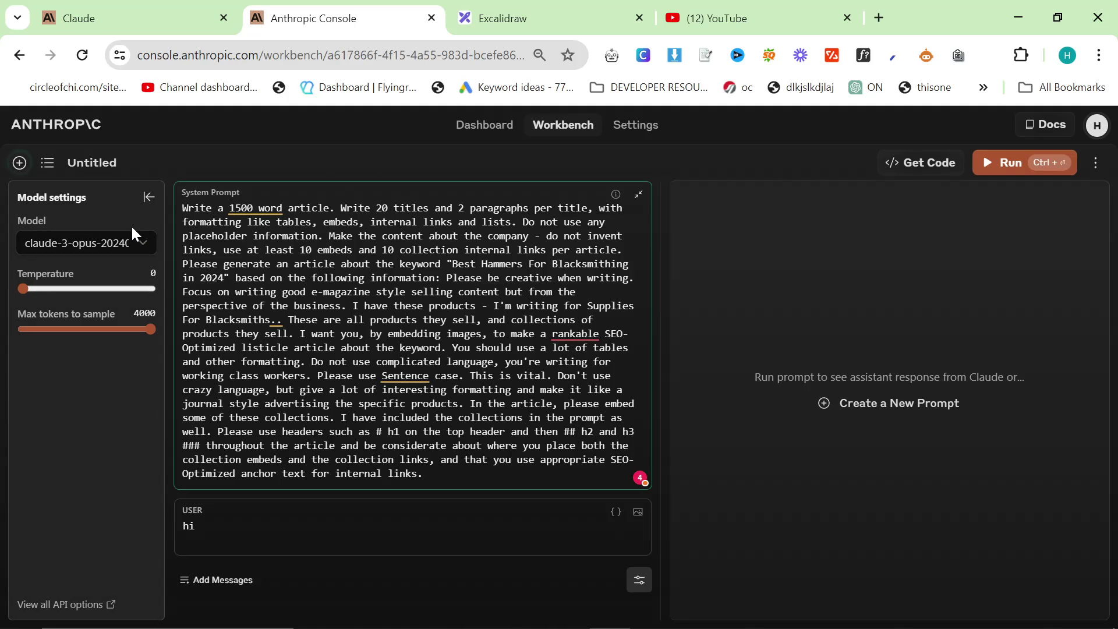
drag(422, 473, 95, 152)
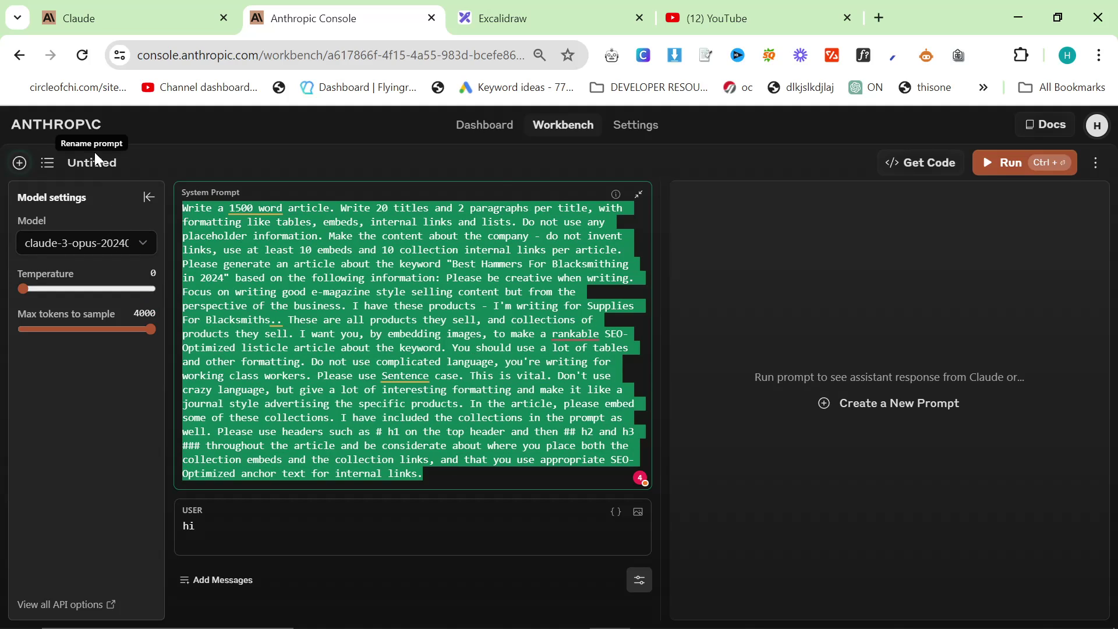
key(BackSpace)
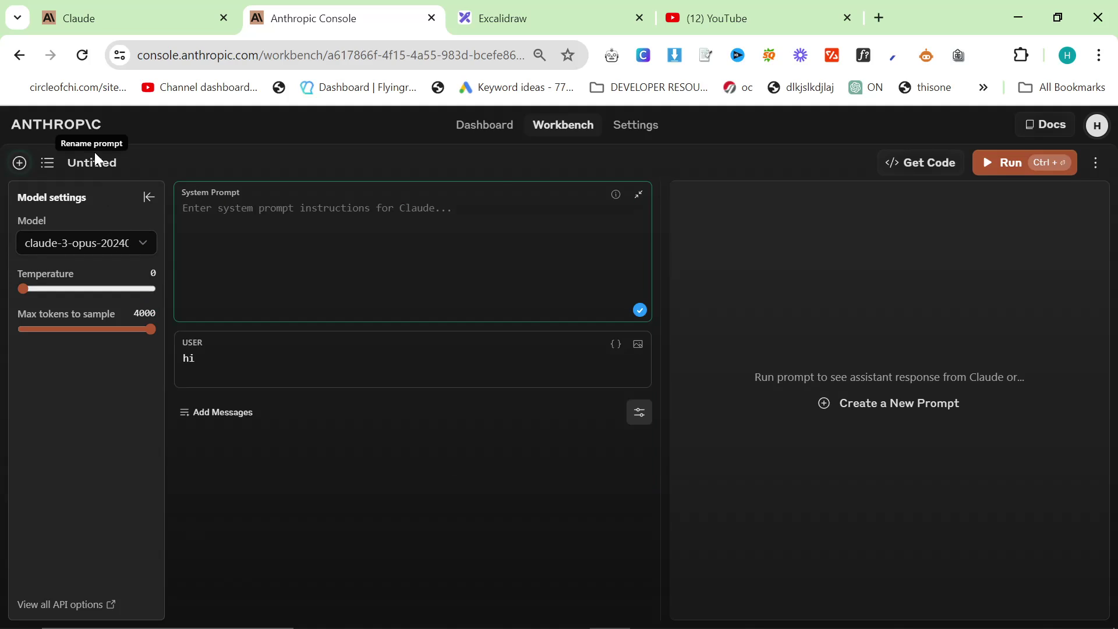
text(Mkae me a python sc)
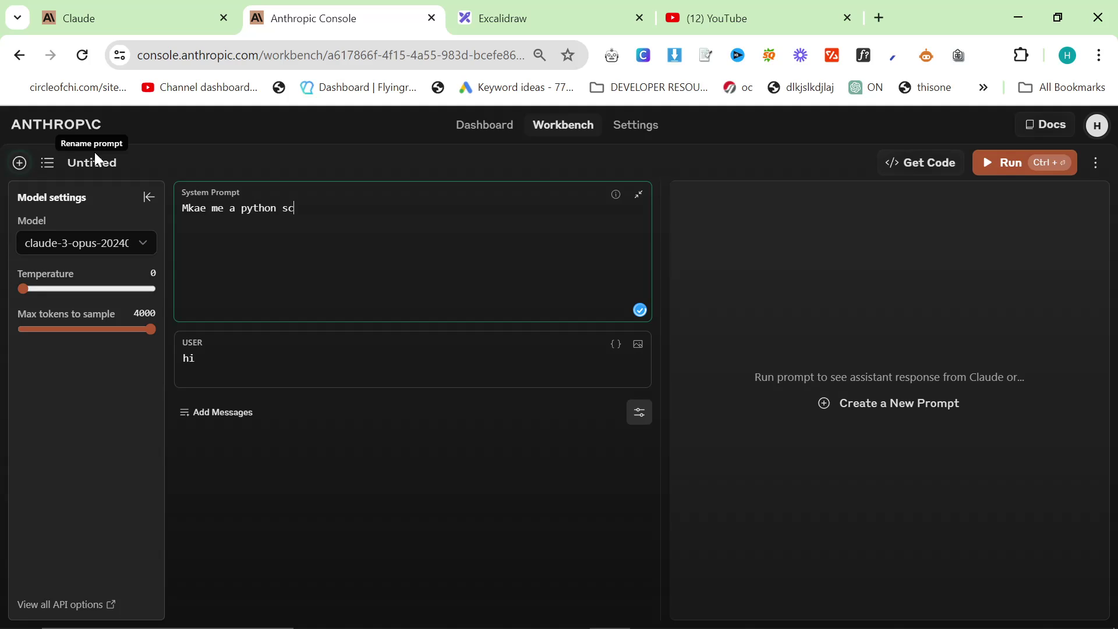
text(ript that automatically uploads to word)
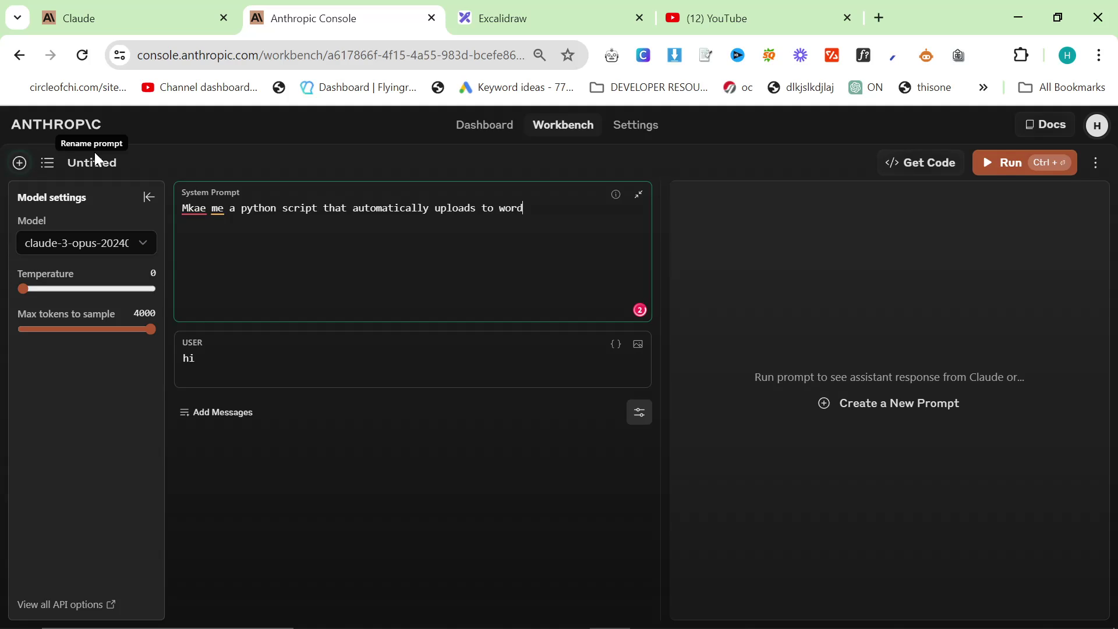
text(press)
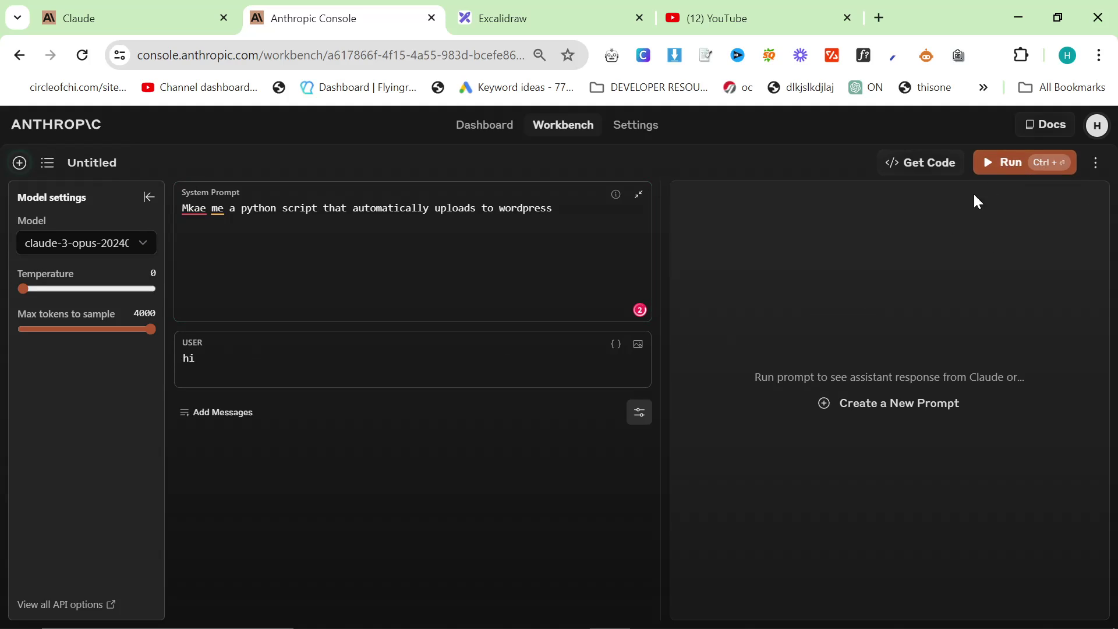
key(ctrl+Return)
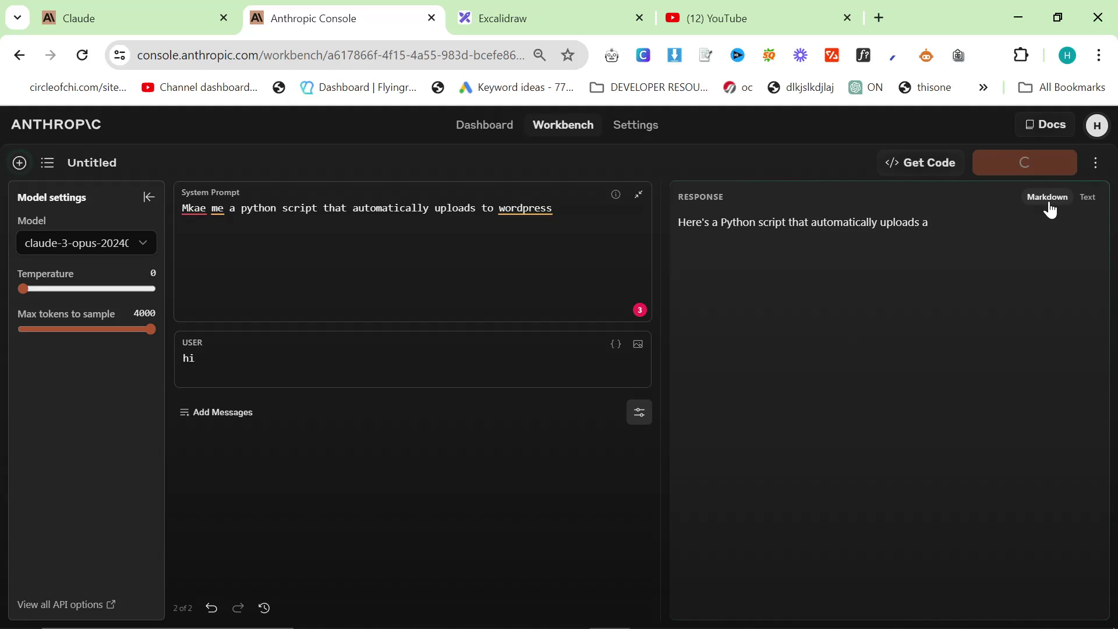
Examine the generated Python script in Text and Markdown views, widening the response pane to read it
click(1087, 197)
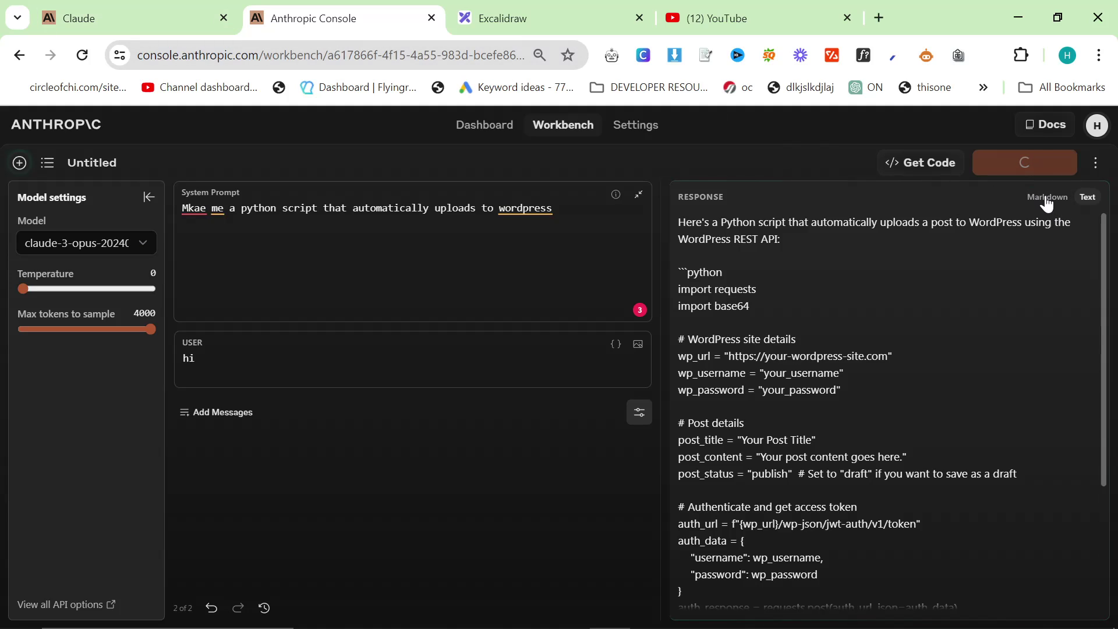
click(1045, 201)
scroll(861, 411, down, 3)
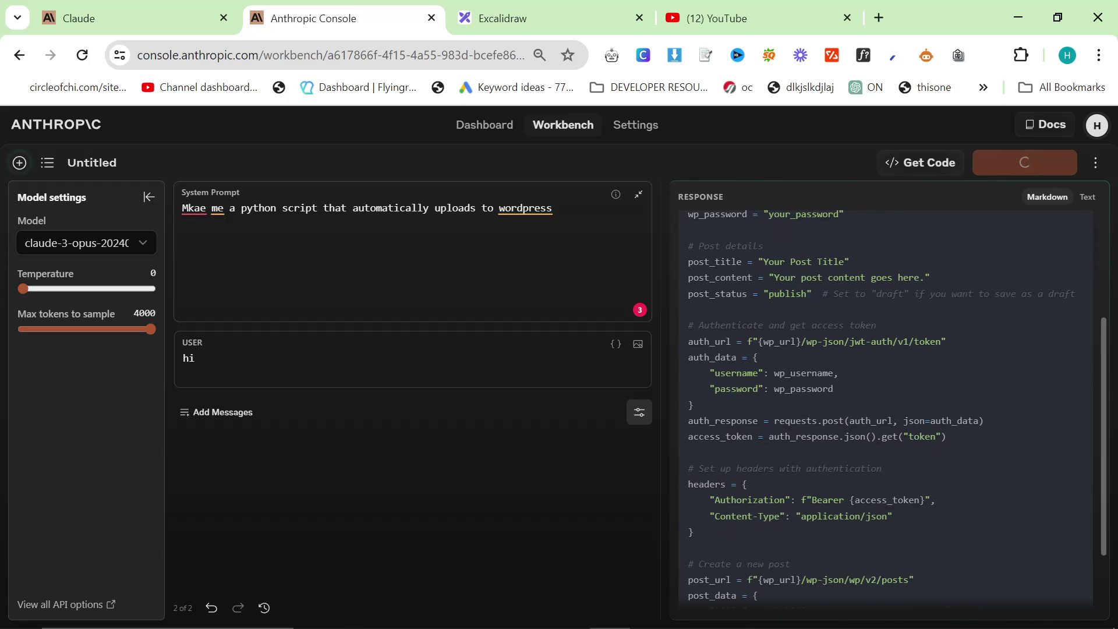
scroll(950, 369, up, 3)
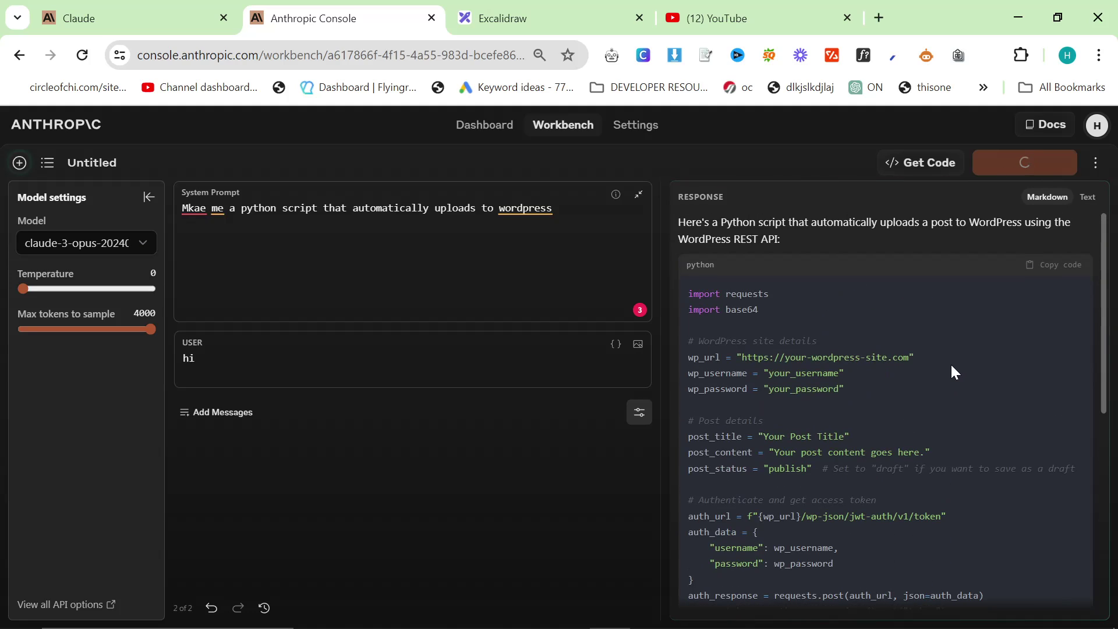
scroll(841, 449, down, 5)
scroll(847, 451, down, 3)
scroll(847, 452, up, 10)
scroll(847, 429, down, 3)
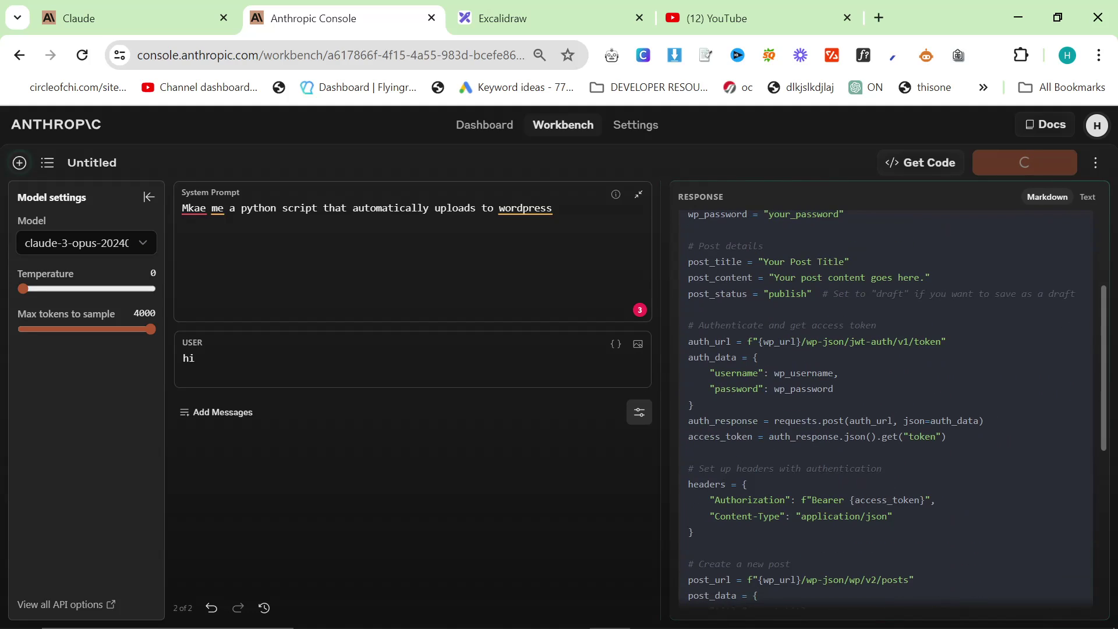
scroll(854, 424, up, 3)
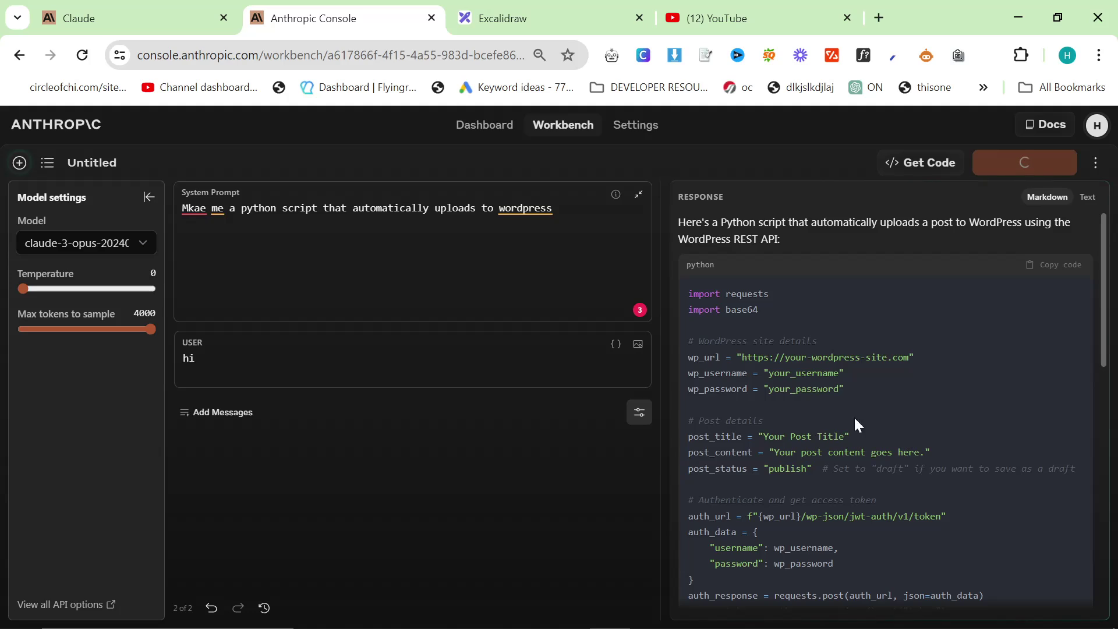
drag(659, 243, 542, 267)
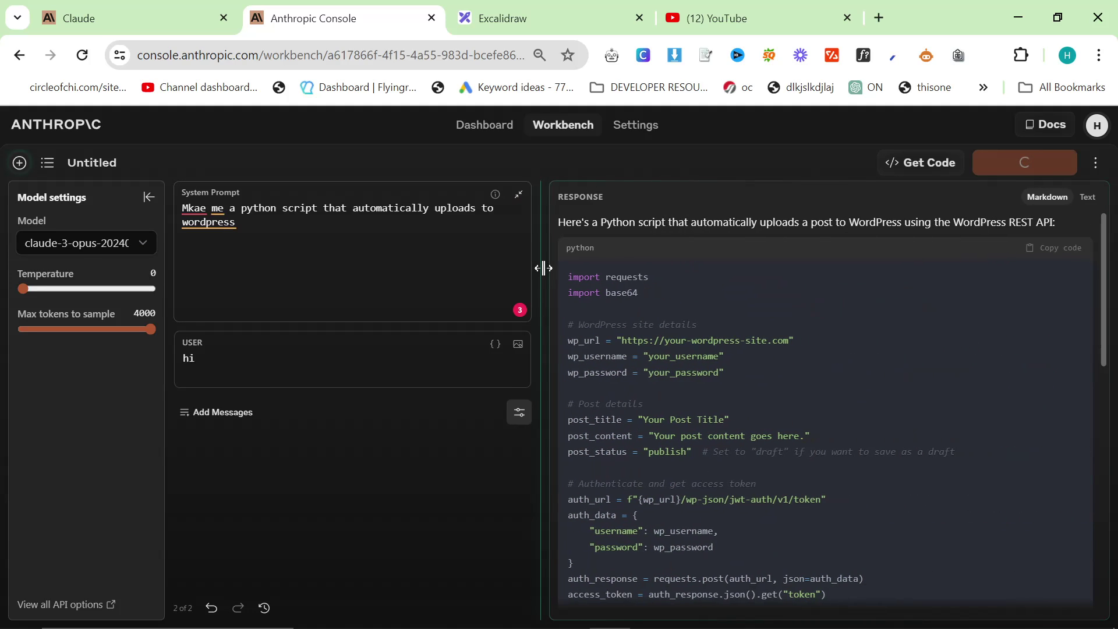
drag(558, 222, 1055, 222)
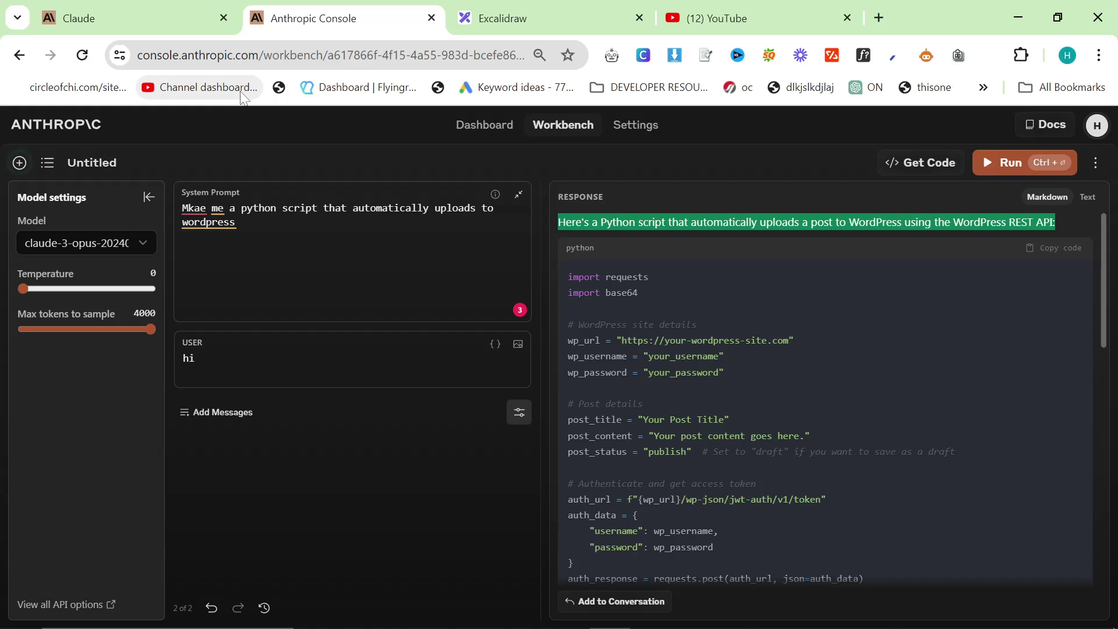
click(781, 252)
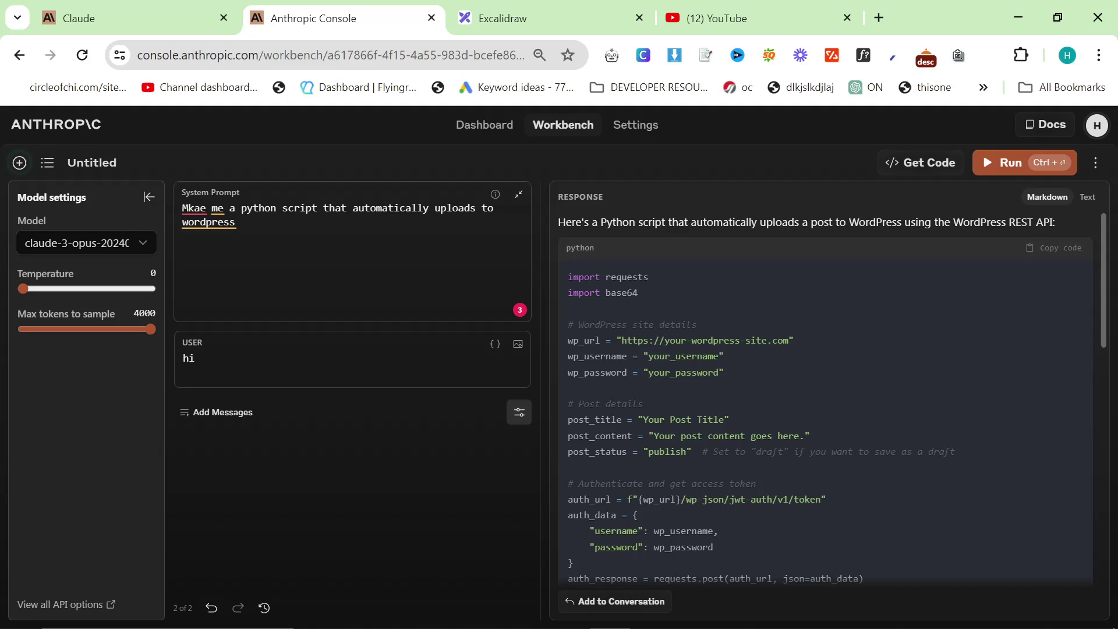
Switch to Excalidraw and shift the heading "Which techniques I personally use to create all my content" slightly
click(579, 11)
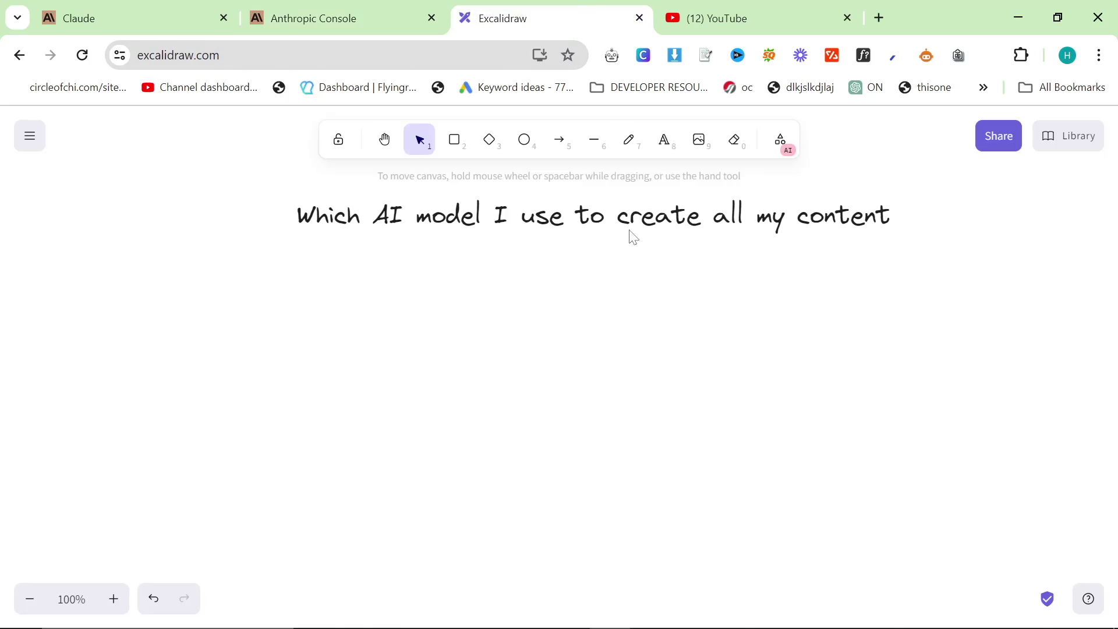
scroll(603, 477, up, 3)
scroll(605, 477, up, 3)
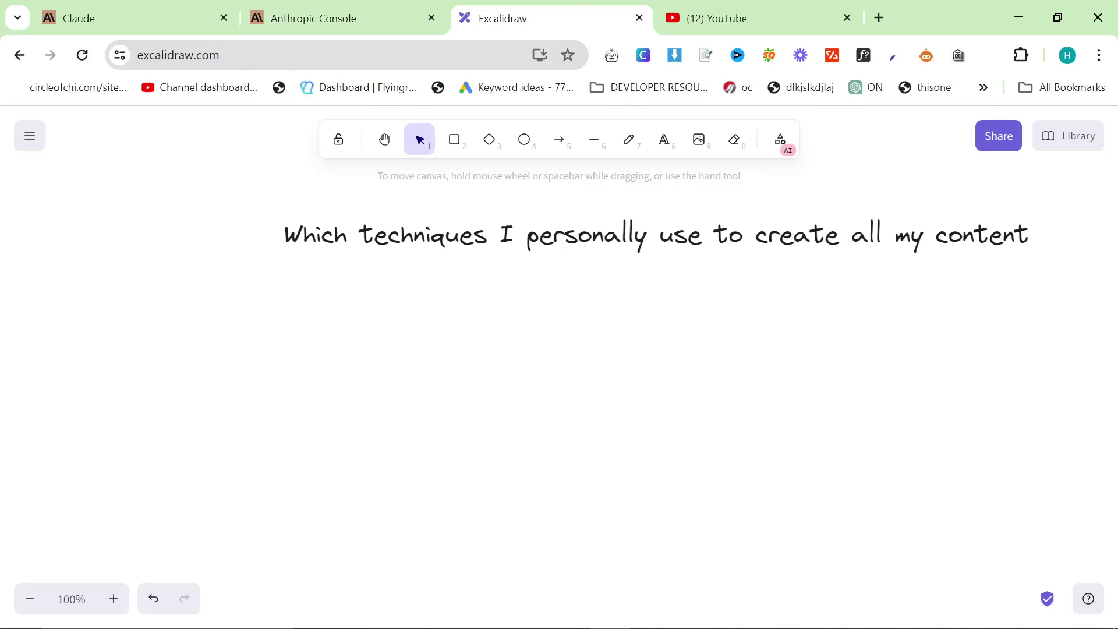
click(501, 232)
mouse_move(501, 232)
mouse_down()
mouse_move(498, 210)
mouse_move(493, 221)
mouse_up()
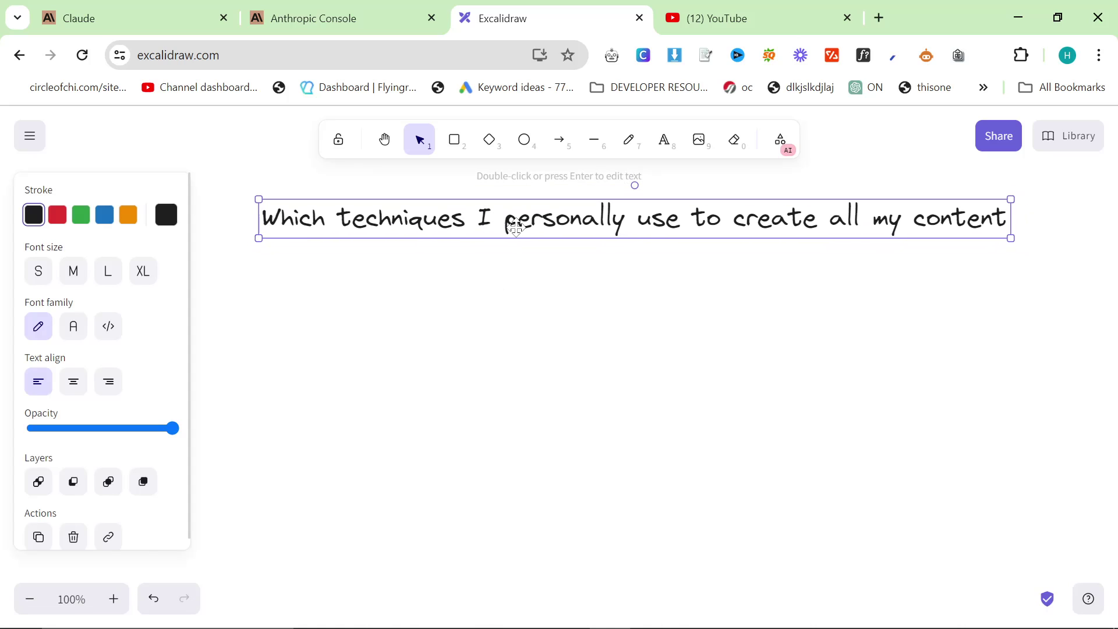
Switch to the Shopify admin, copy the store's myshopify domain, open its /sitemap.xml in a new tab, and close the leftover blank tab
key(alt+Tab)
key(Escape)
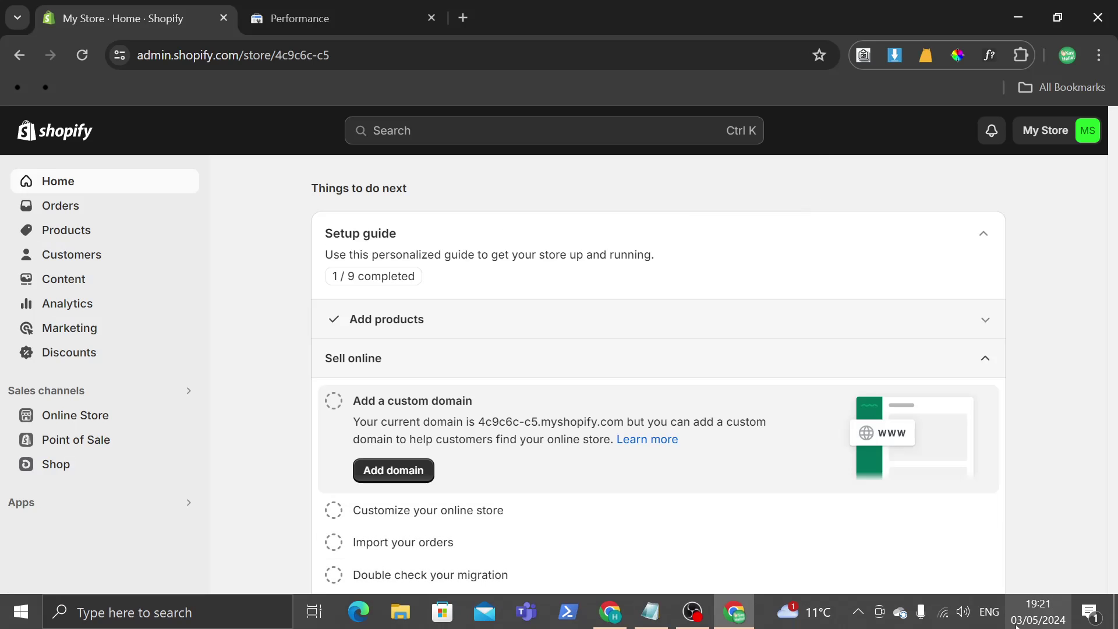
drag(623, 422, 478, 423)
key(ctrl+c)
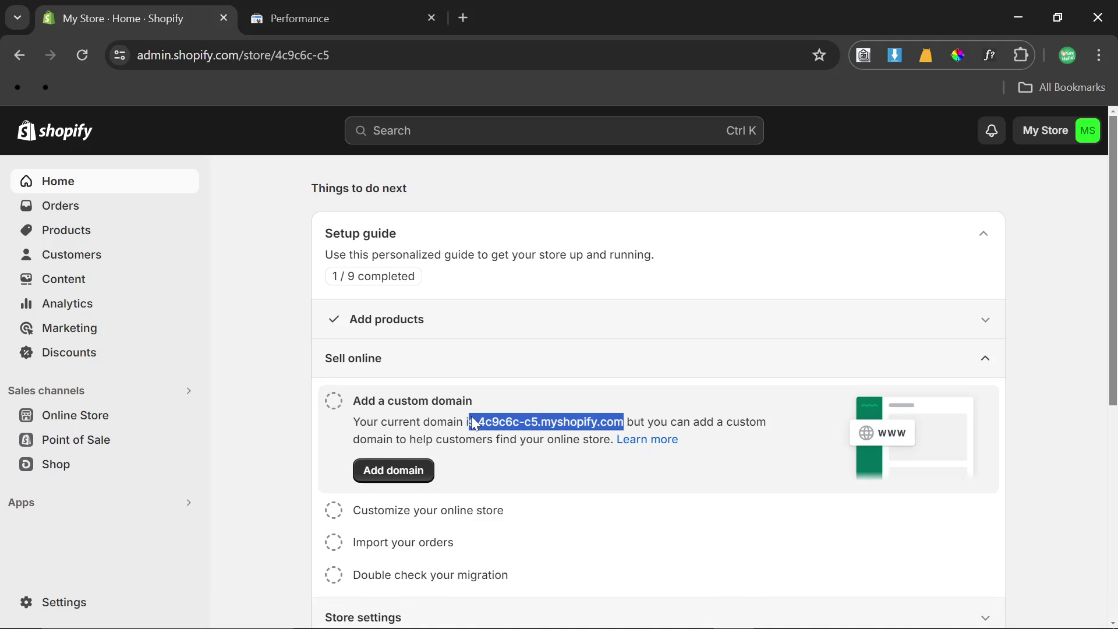
click(464, 17)
key(ctrl+v)
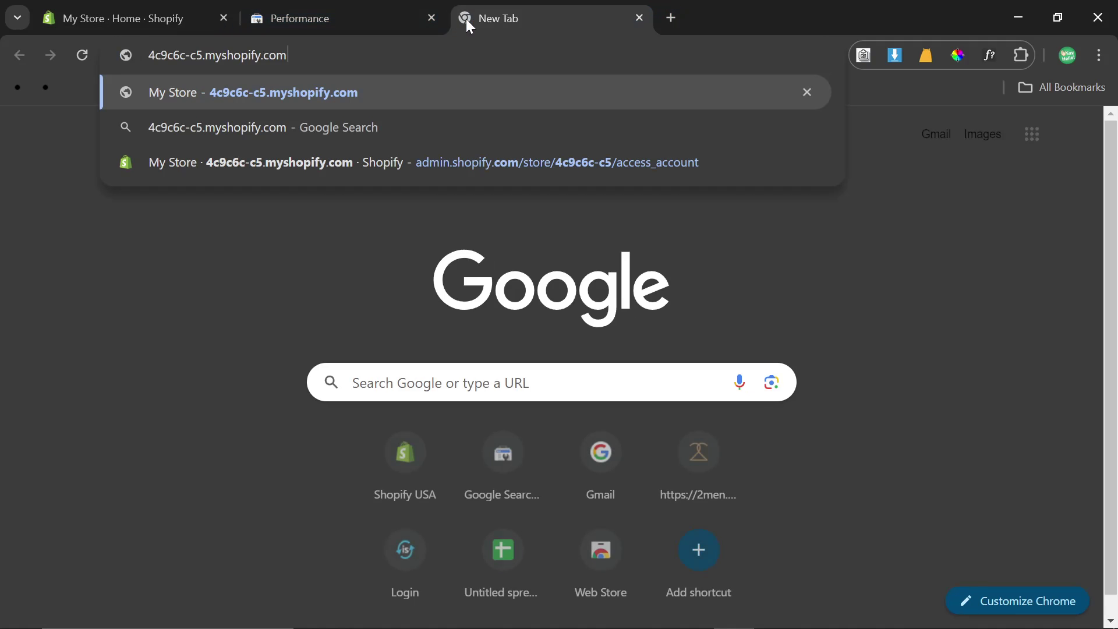
text(/sitemap.xml)
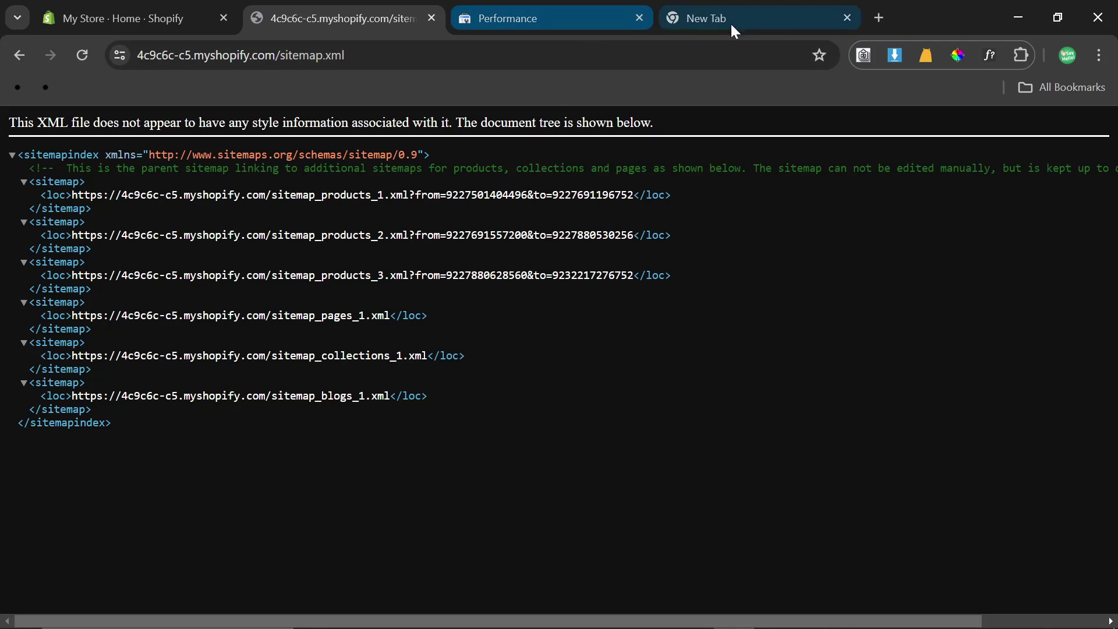
click(847, 18)
Examine the store's sitemap index entries and the options of the SitemapToClipboard extension
drag(408, 434, 10, 170)
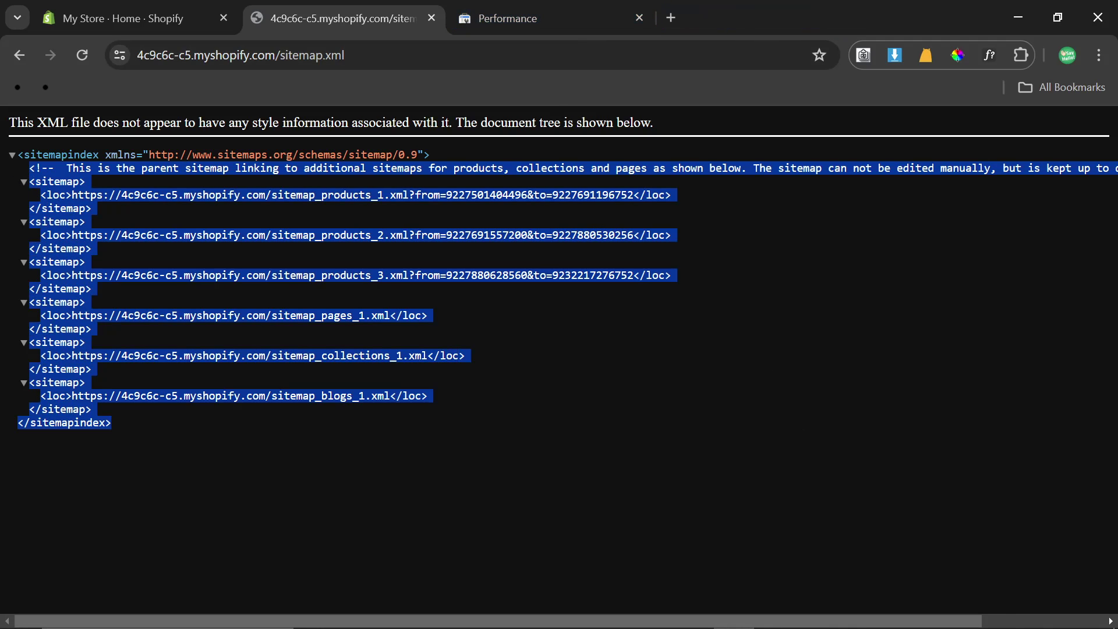
drag(407, 434, 3, 141)
click(212, 331)
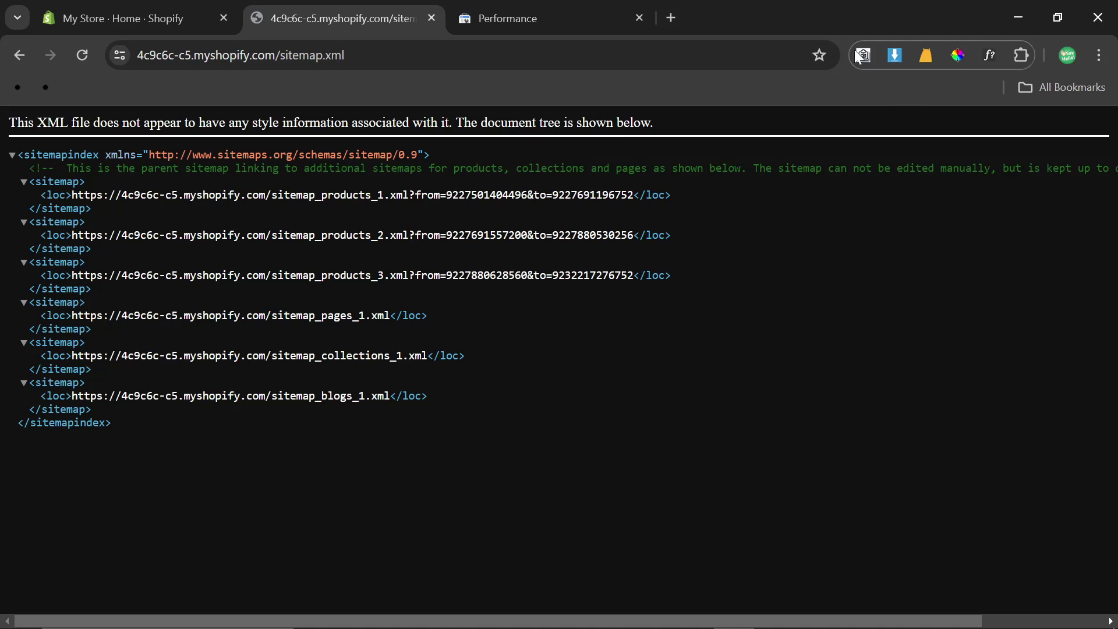
click(861, 62)
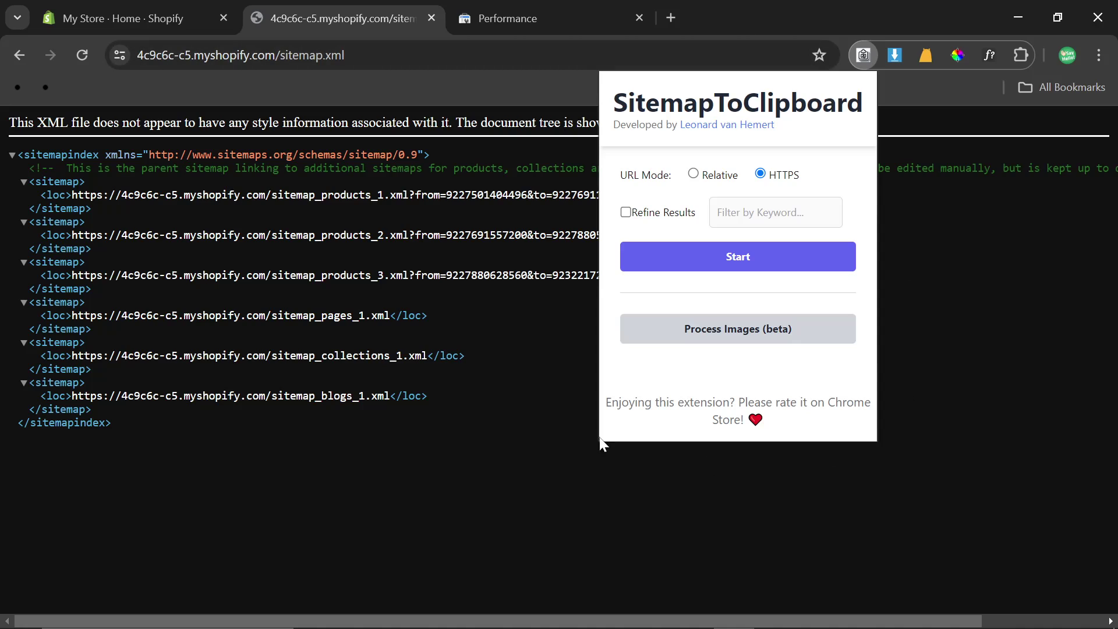
click(370, 421)
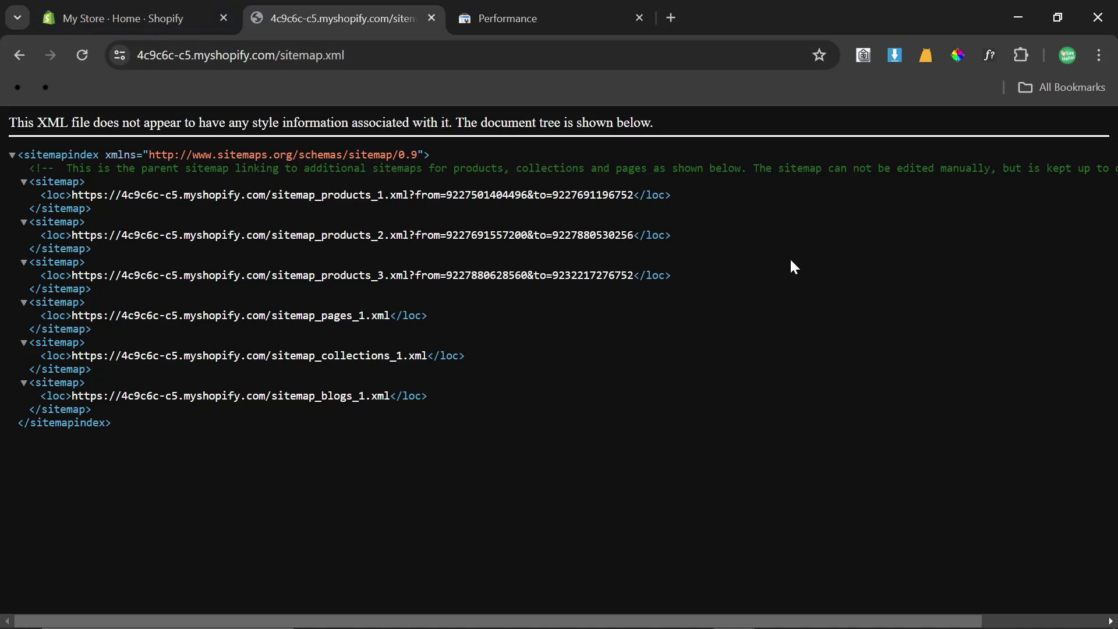
drag(643, 427, 5, 211)
click(360, 329)
click(867, 54)
click(592, 319)
Copy the sitemap_products_1.xml address from the sitemap index and open it in a new tab
drag(633, 195, 73, 194)
key(ctrl+c)
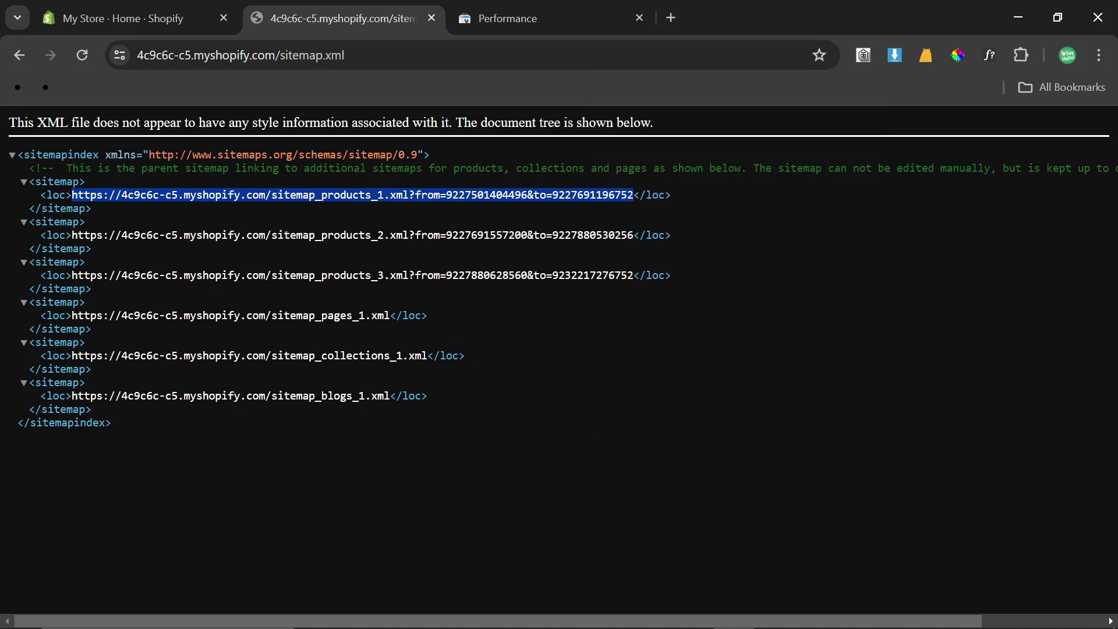
click(673, 18)
key(ctrl+v)
key(Return)
Open the sitemap_collections_1.xml address from the sitemap index in a new tab and look through its collection URLs
click(338, 19)
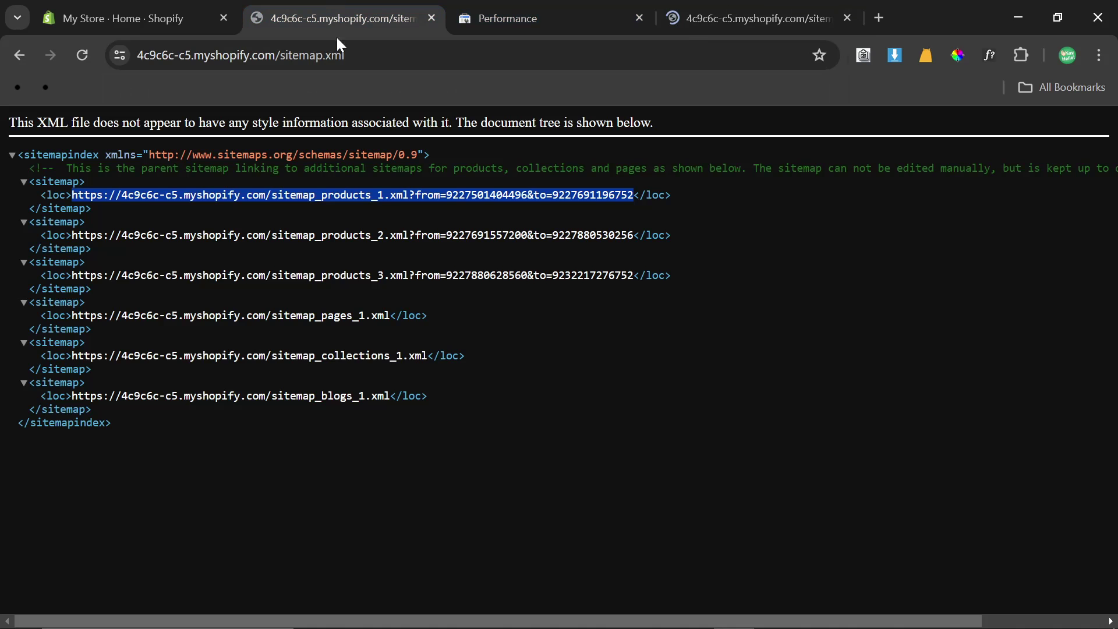
drag(427, 355, 72, 355)
key(ctrl+c)
click(878, 18)
key(ctrl+v)
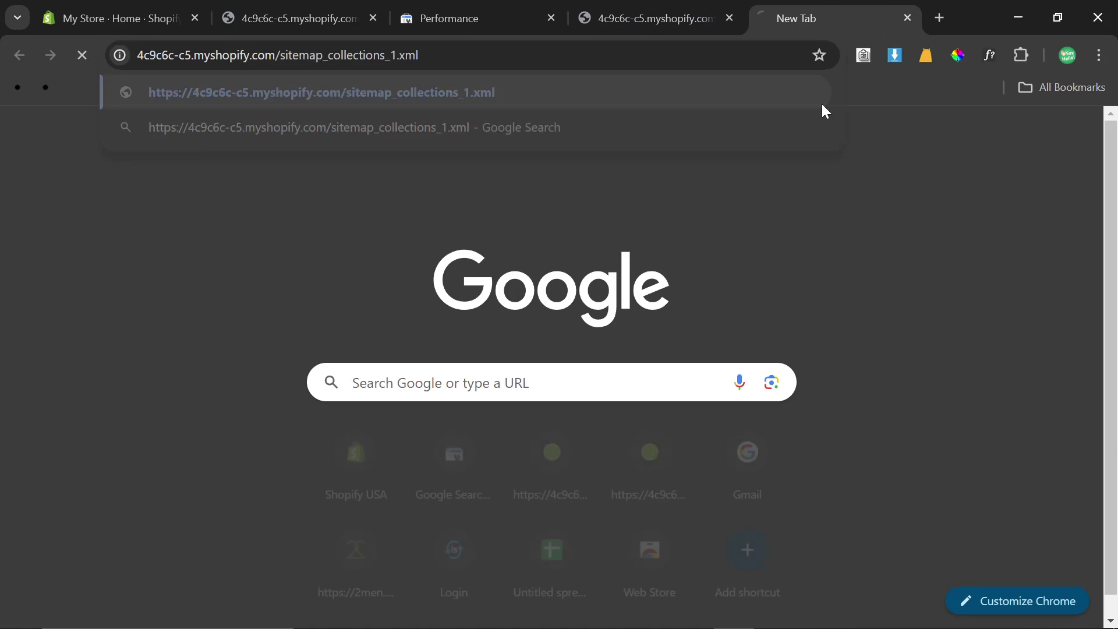
key(Return)
scroll(700, 444, down, 15)
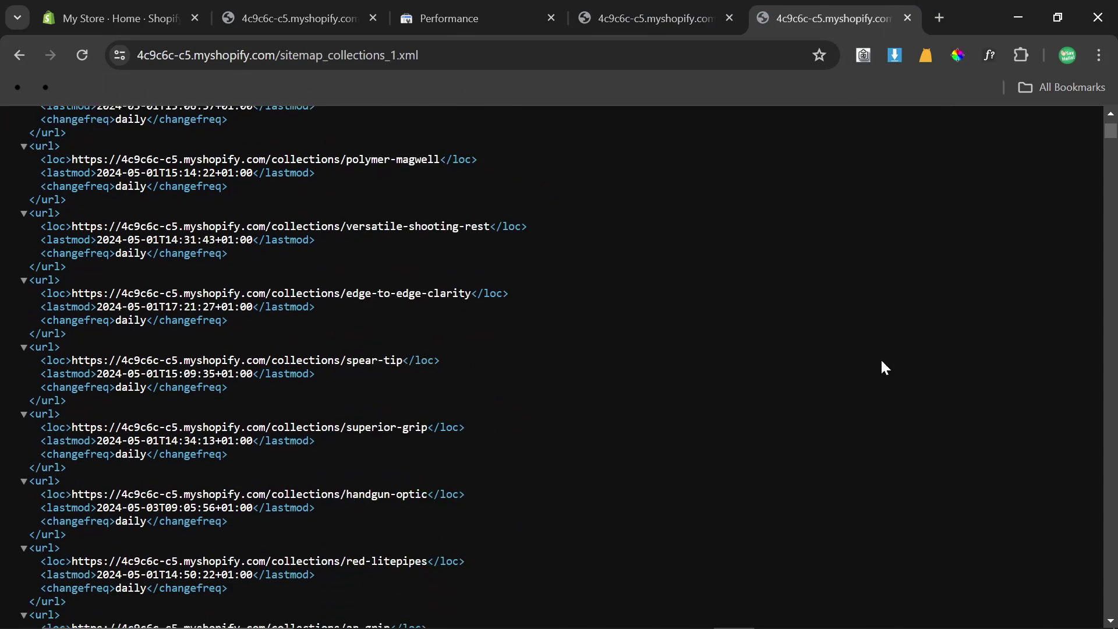
Run SitemapToClipboard's Process Images (beta) on the sitemap_products_1.xml page and open the downloaded text file
click(655, 17)
scroll(814, 431, down, 10)
scroll(823, 427, up, 15)
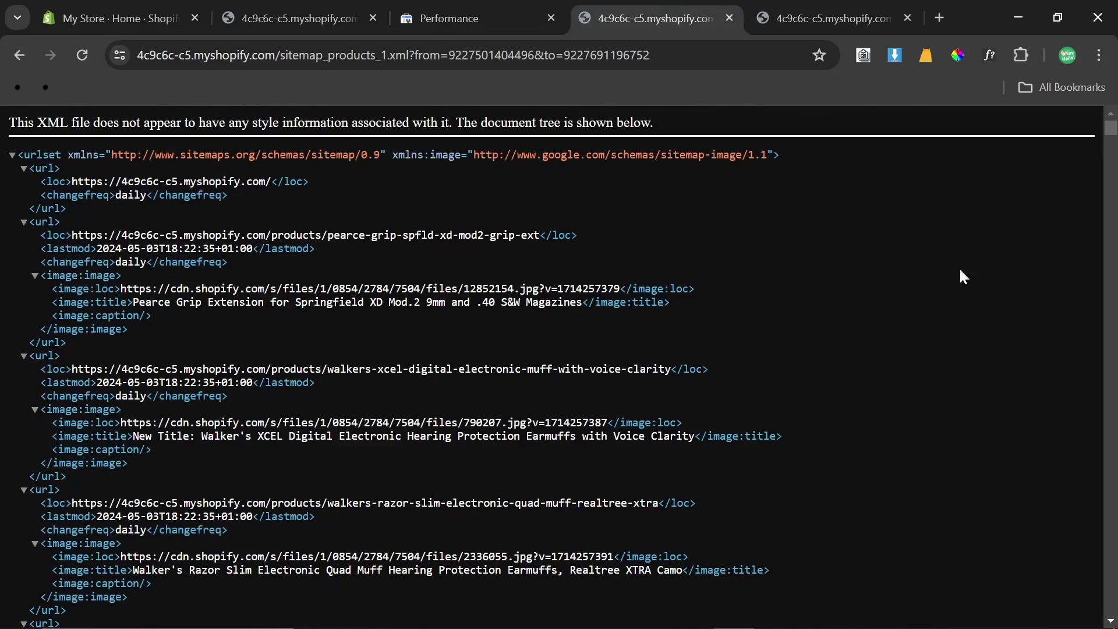
drag(1111, 136, 1049, 5)
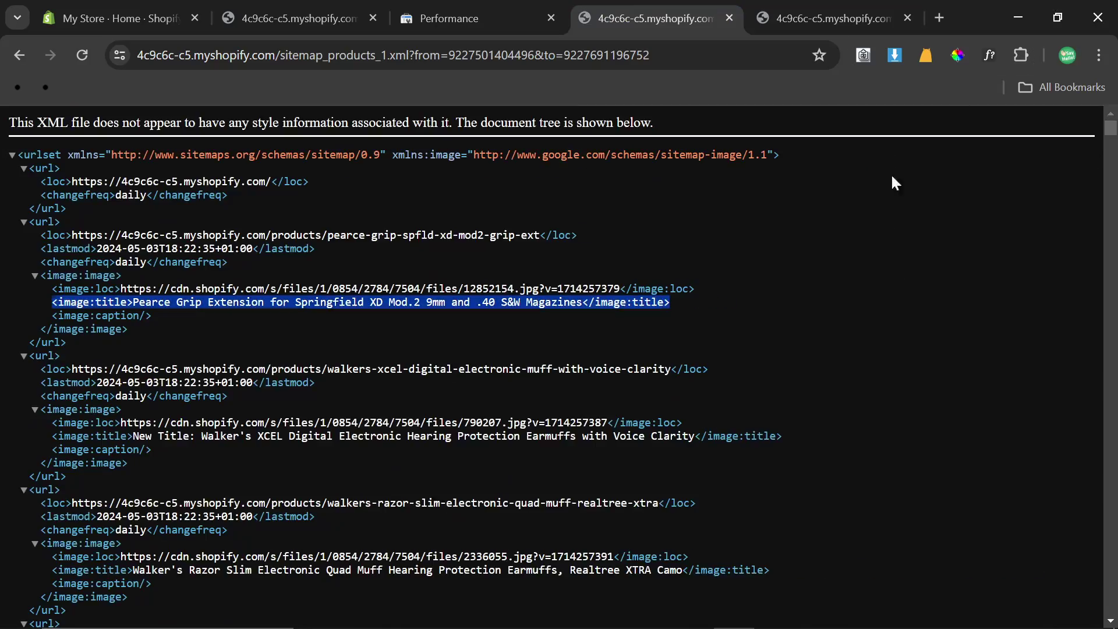
click(864, 55)
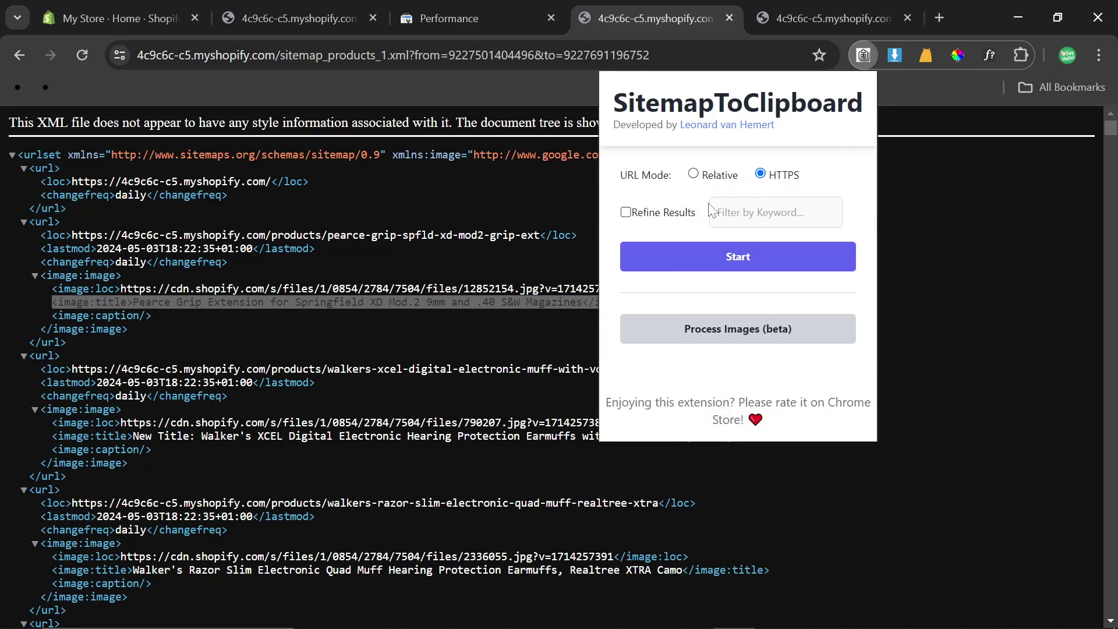
click(718, 346)
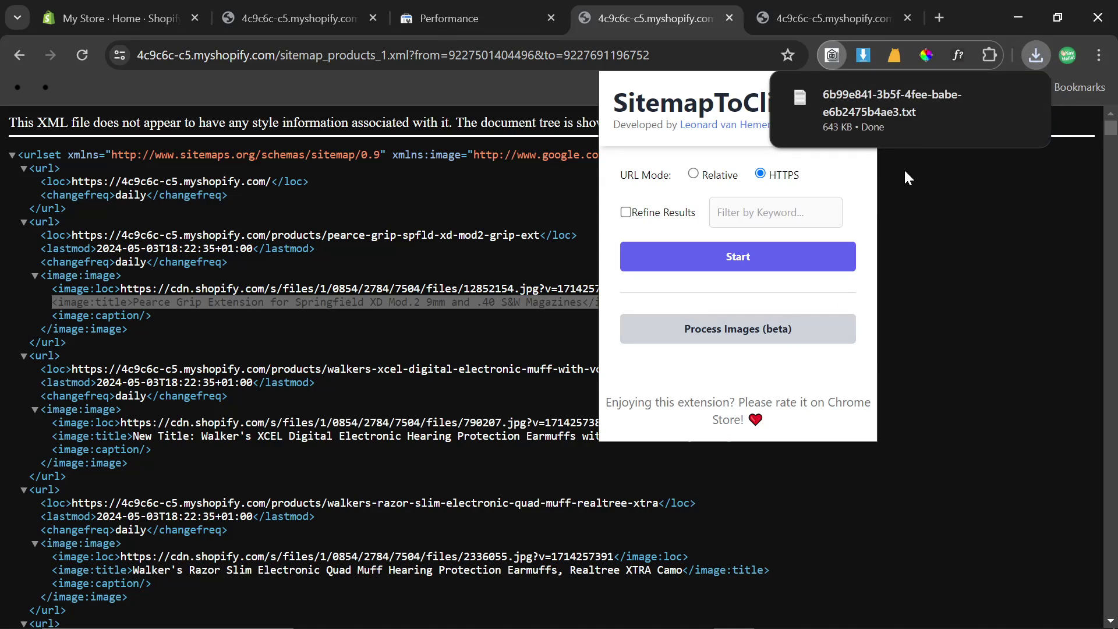
click(907, 112)
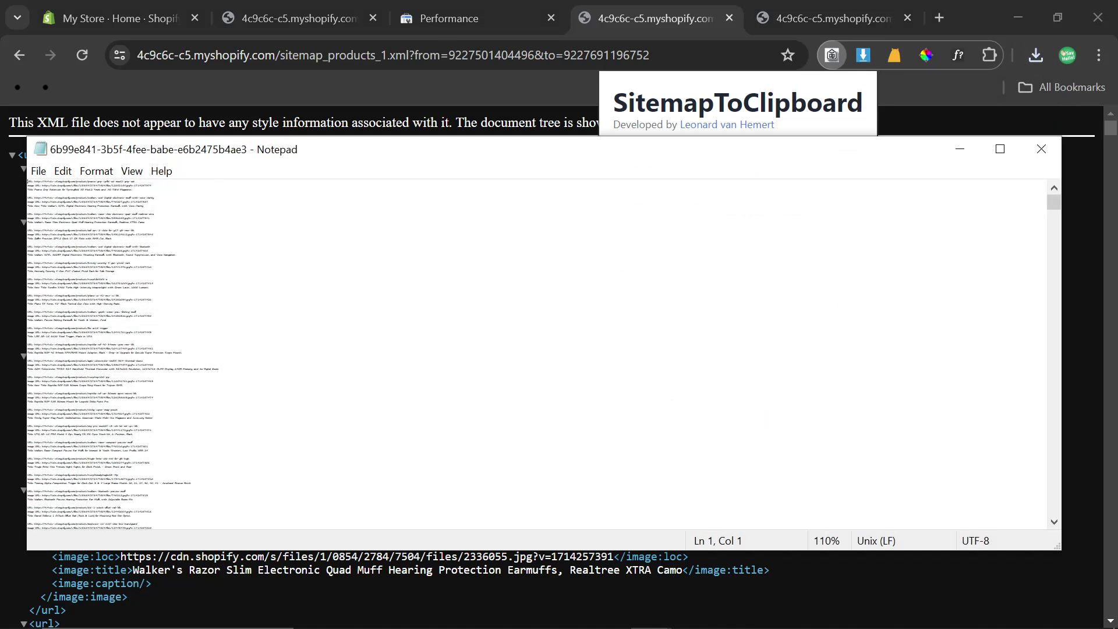
Enlarge the text of the exported product file and look through its URL, image URL and title entries to the end
ctrl+scroll(541, 355, up, 11)
ctrl+scroll(537, 353, up, 1)
click(28, 306)
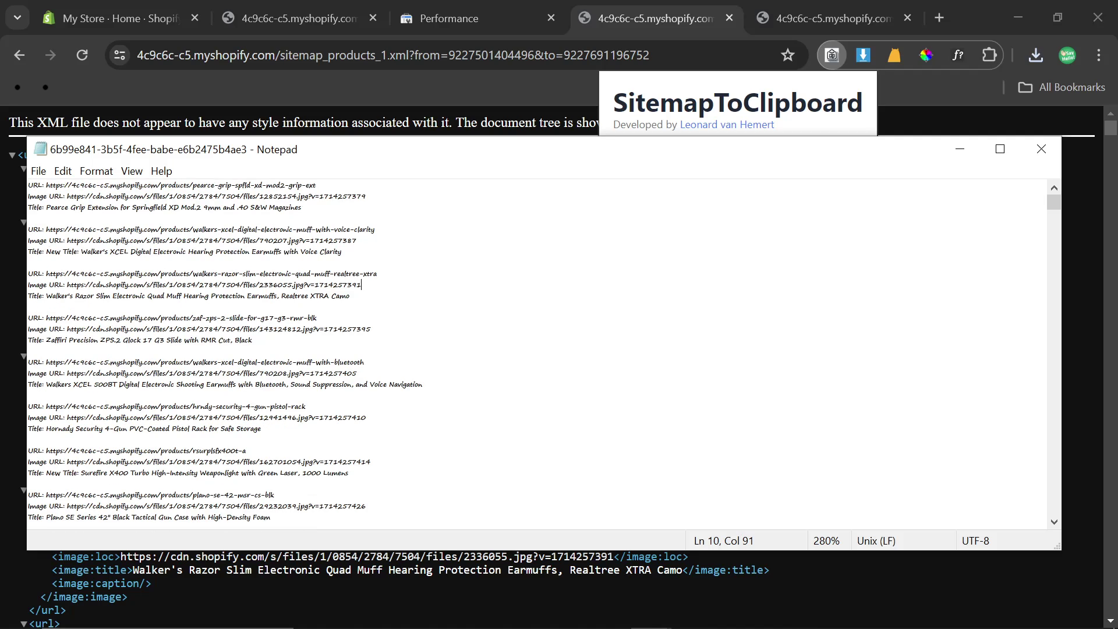
key(ctrl+a)
click(371, 351)
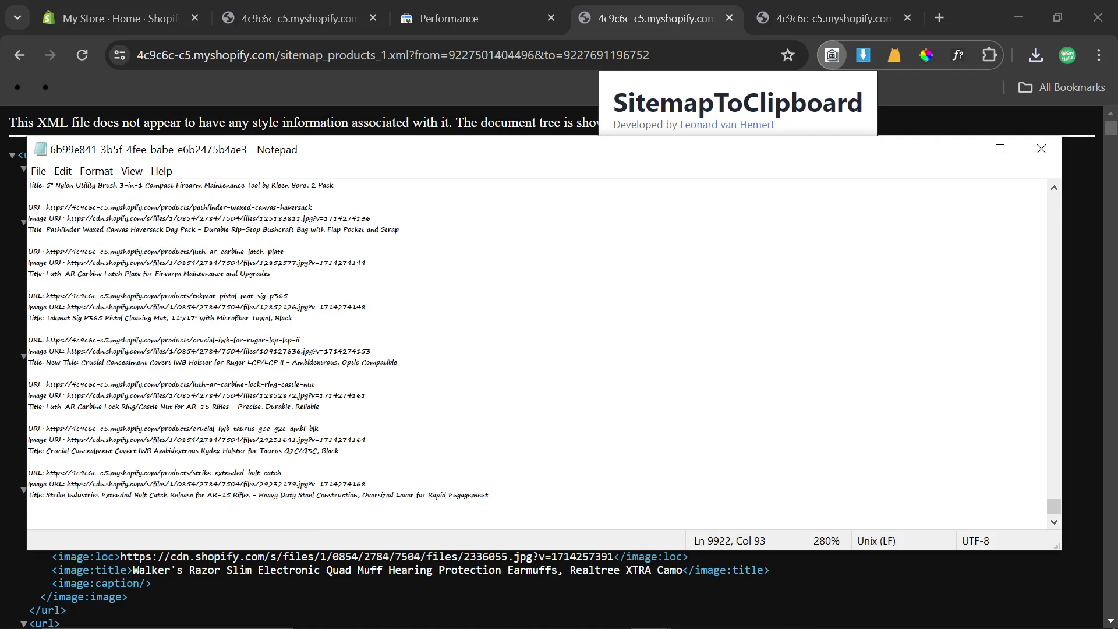
click(1055, 610)
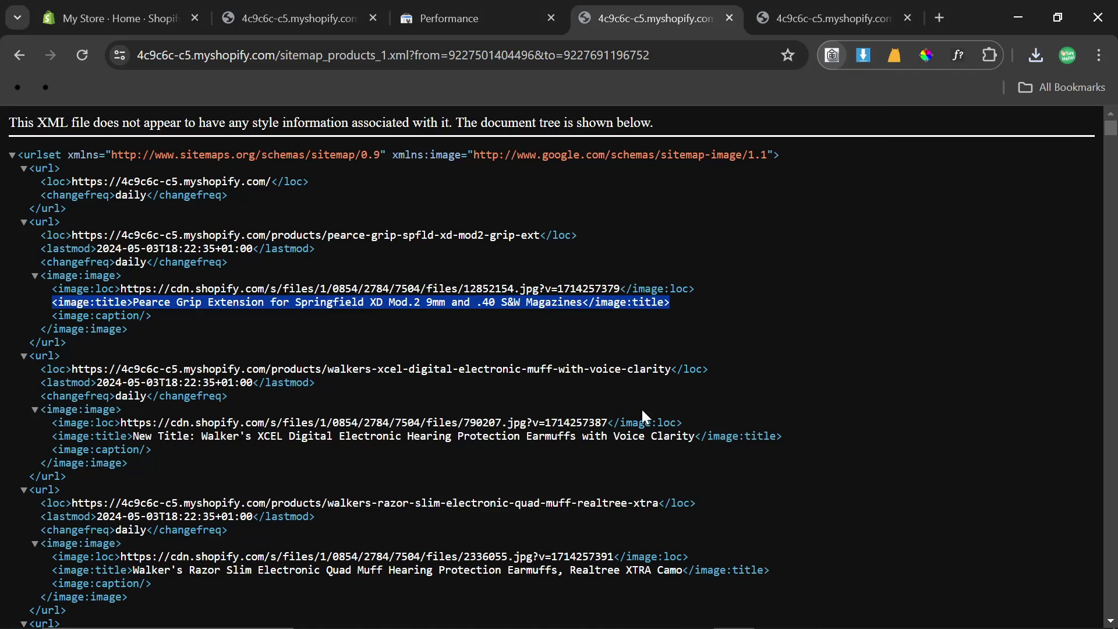
Search Google for sitemaptoclipboard in a new tab
click(939, 13)
text(s)
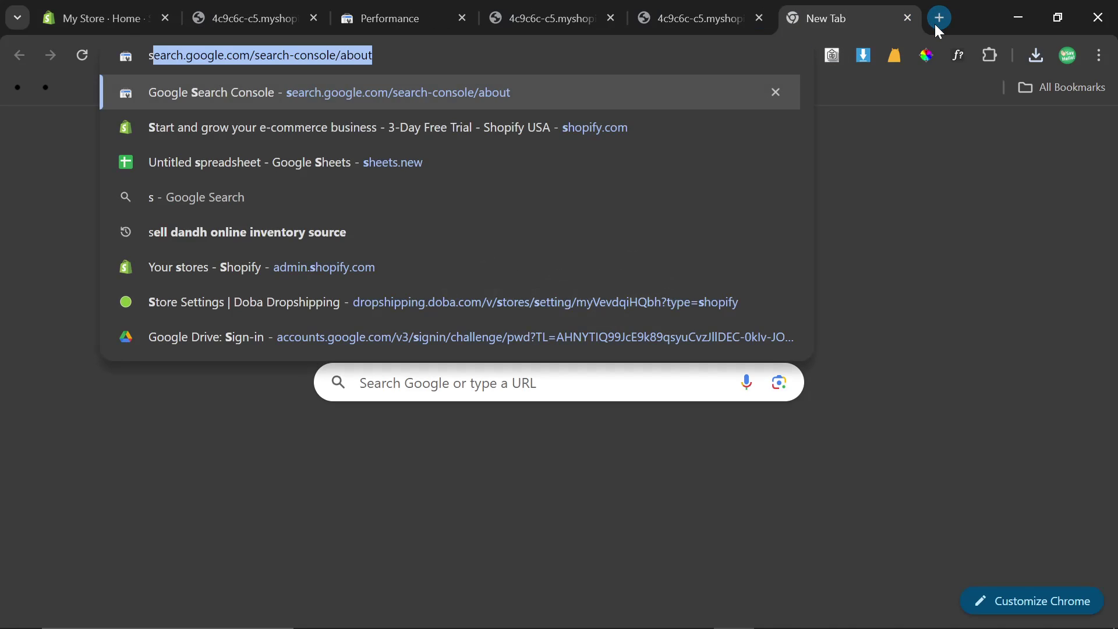
text(itemaptoclipboard)
key(Return)
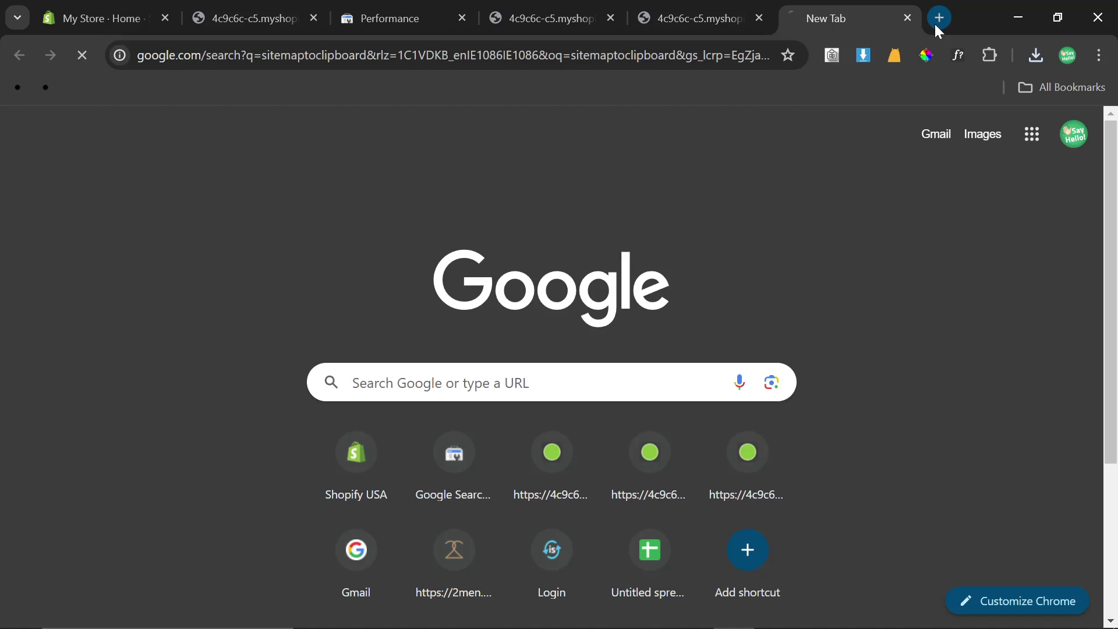
Copy the image URL of the Crucial Concealment holster for Ruger LCP/LCP II from the exported text file and open it in a new tab
key(alt+Tab)
drag(347, 347, 28, 307)
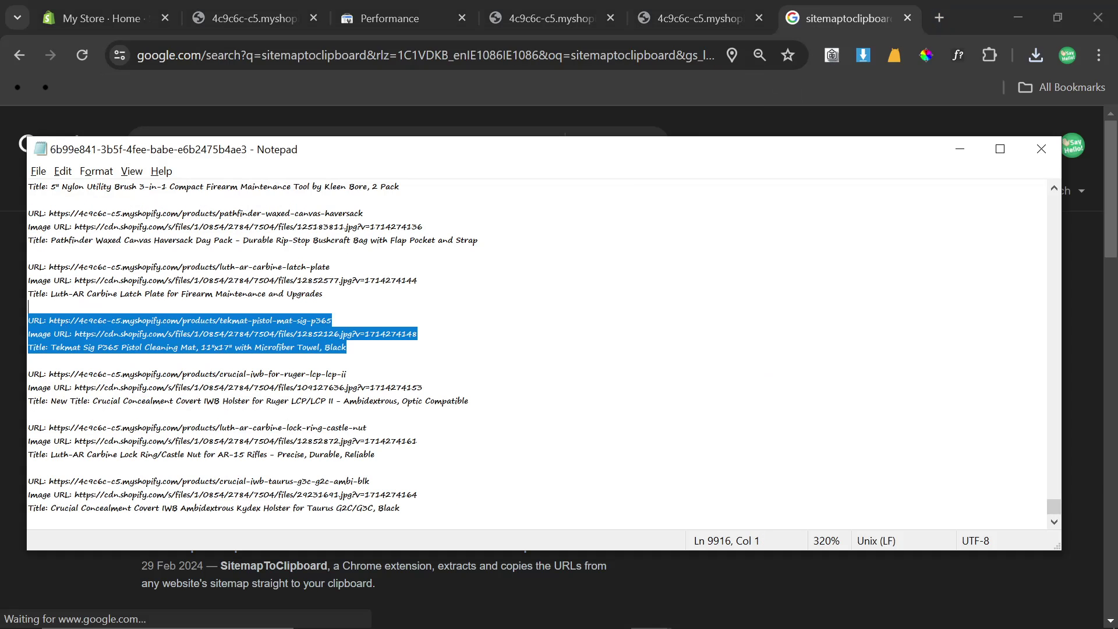
click(346, 360)
click(417, 440)
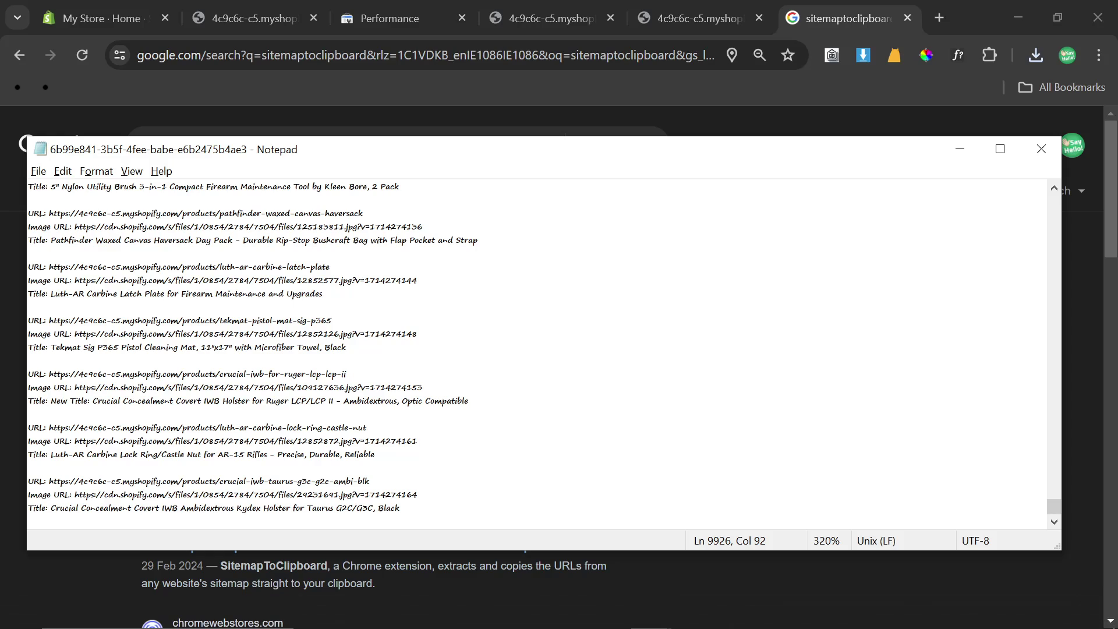
drag(422, 387, 76, 387)
key(ctrl+c)
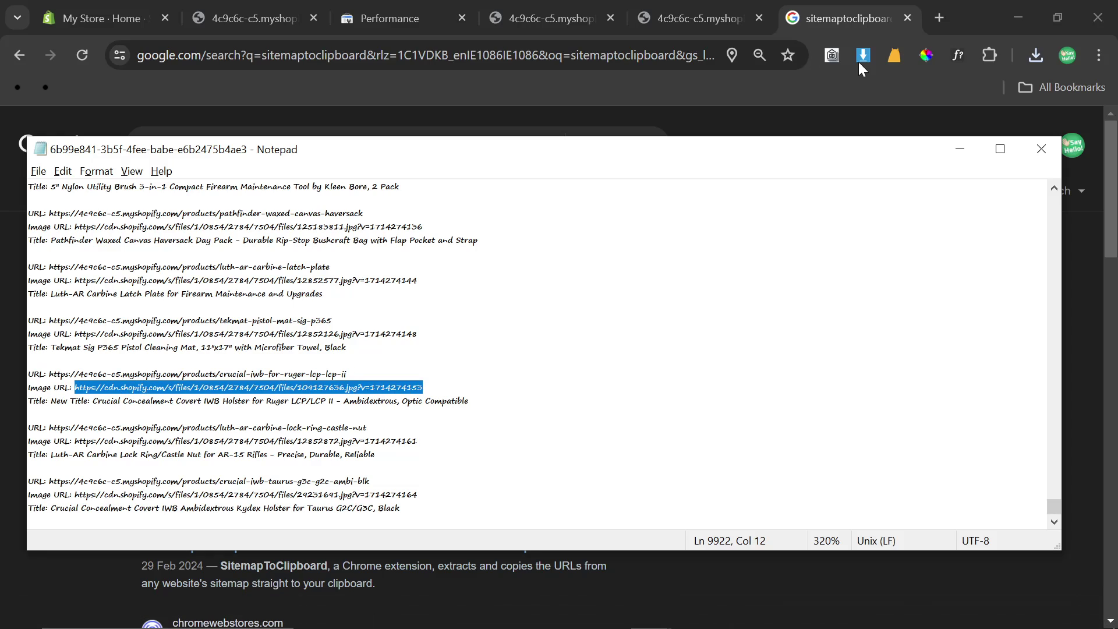
click(938, 16)
key(ctrl+v)
key(Return)
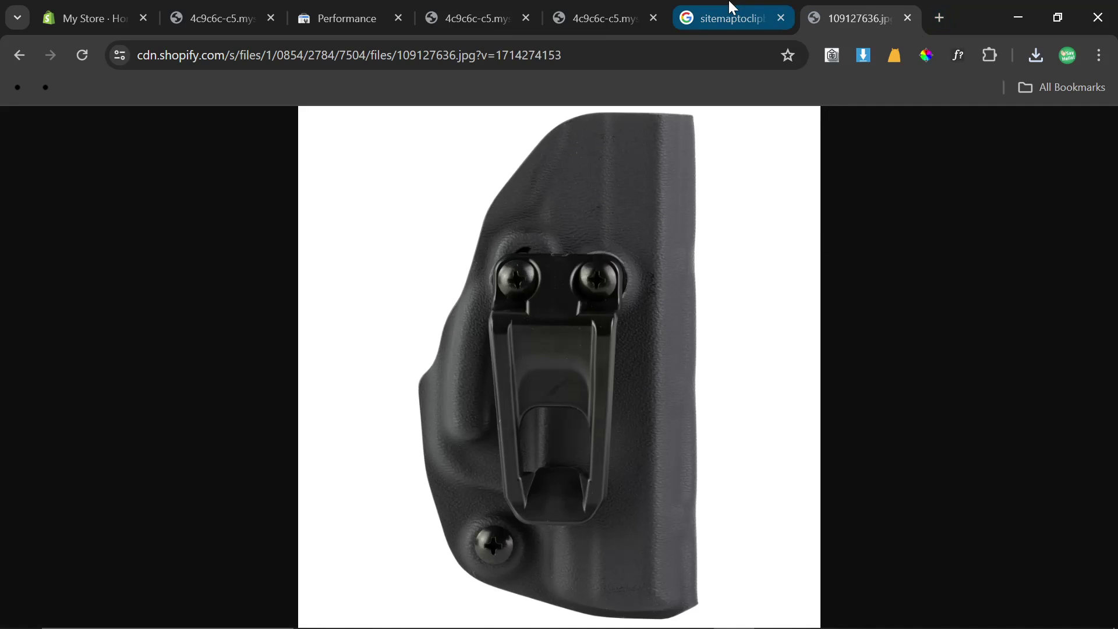
Open SitemapToClipboard's Chrome Web Store page from the Google search results
click(728, 18)
key(alt+Tab)
Select all the text in the exported product file and look over its entries
key(alt+Tab)
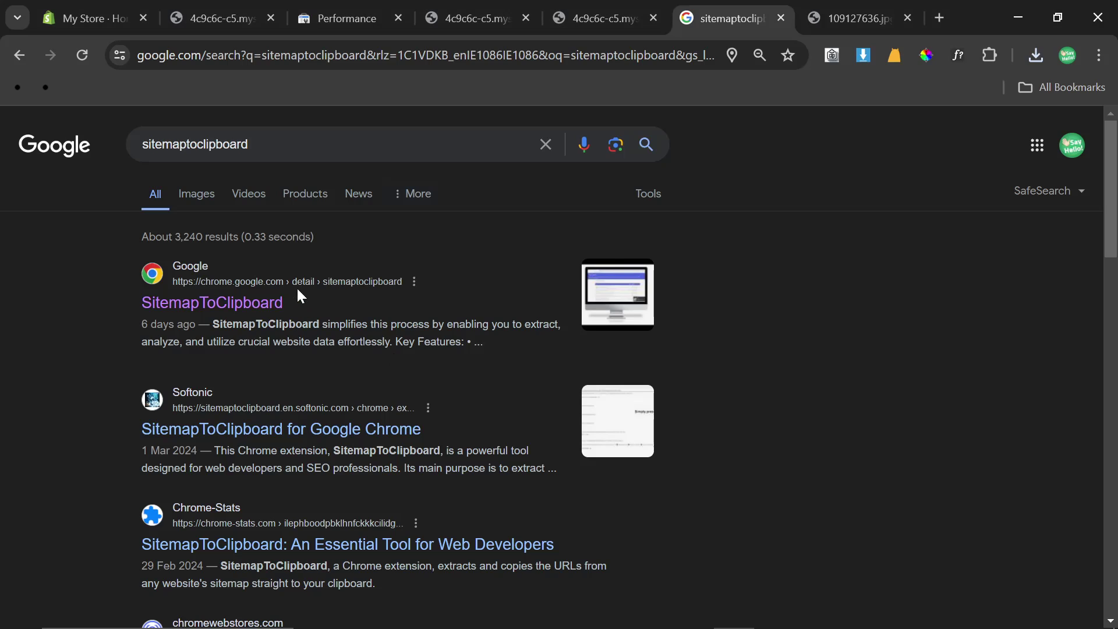
click(255, 307)
key(alt+Tab)
click(29, 414)
key(ctrl+a)
scroll(1051, 512, up, 7)
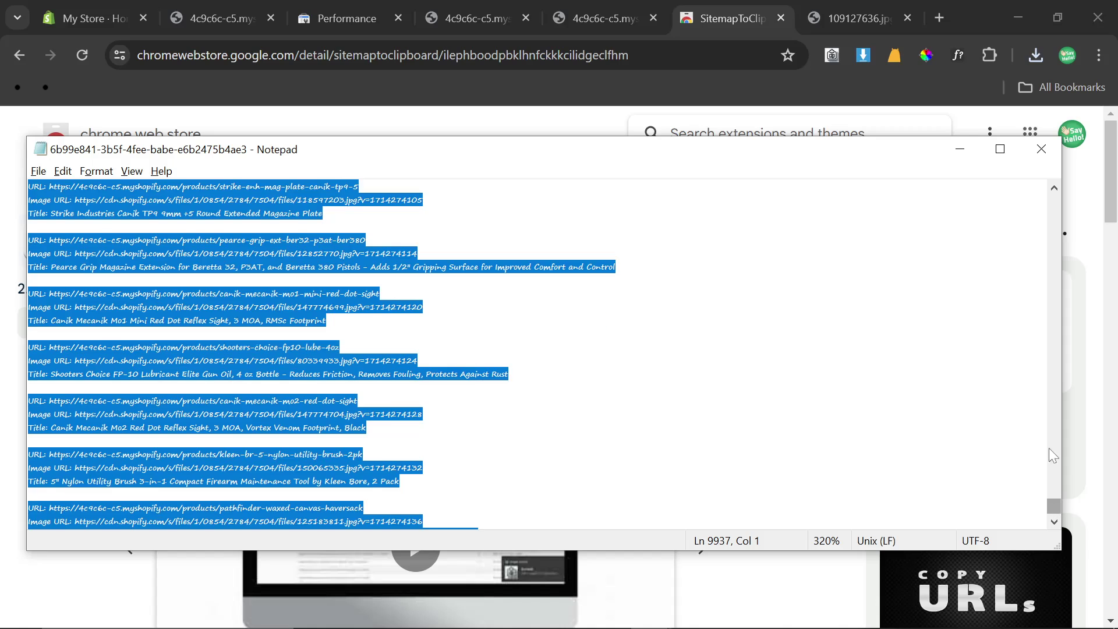
scroll(1051, 511, down, 3)
key(alt+Tab)
Copy the URLs of sitemap_collections_1.xml to the clipboard with the SitemapToClipboard extension, using HTTPS URL mode
click(600, 18)
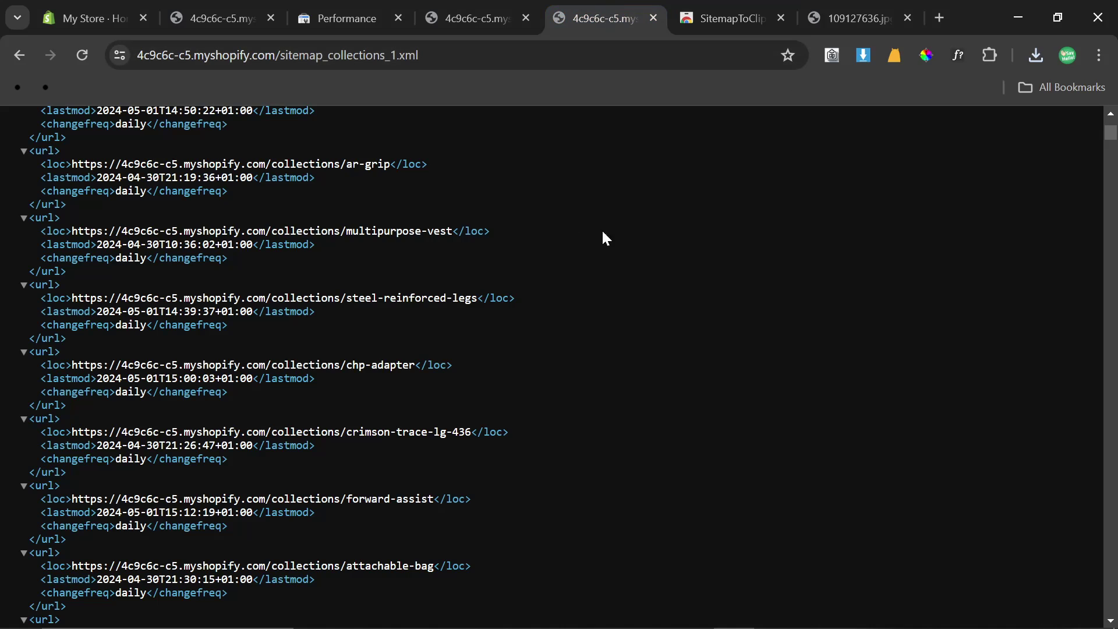
scroll(603, 233, up, 10)
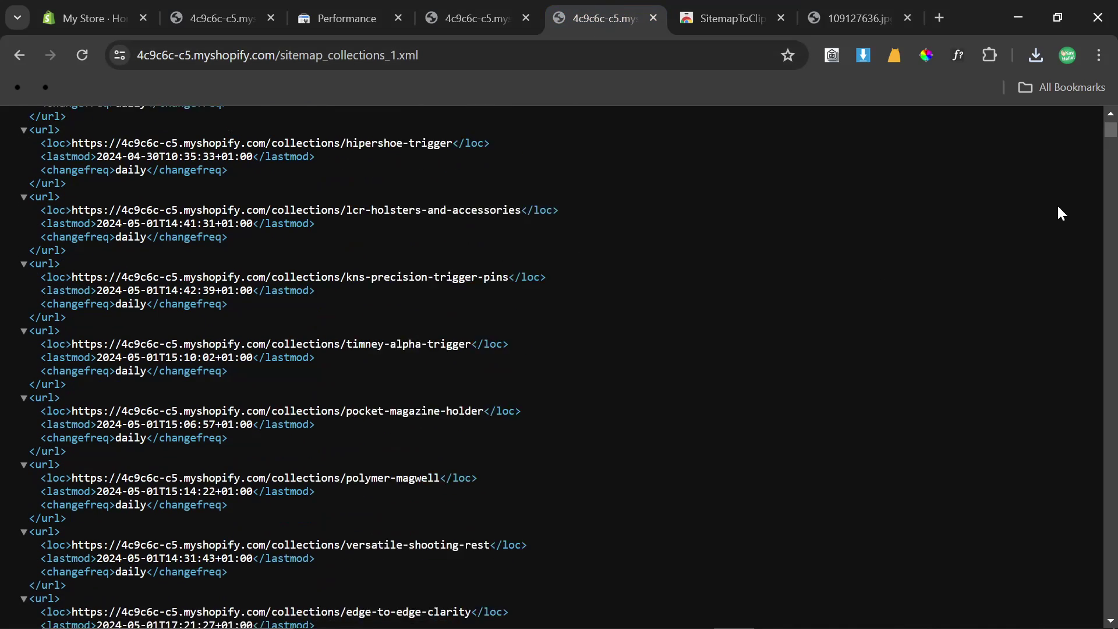
click(823, 57)
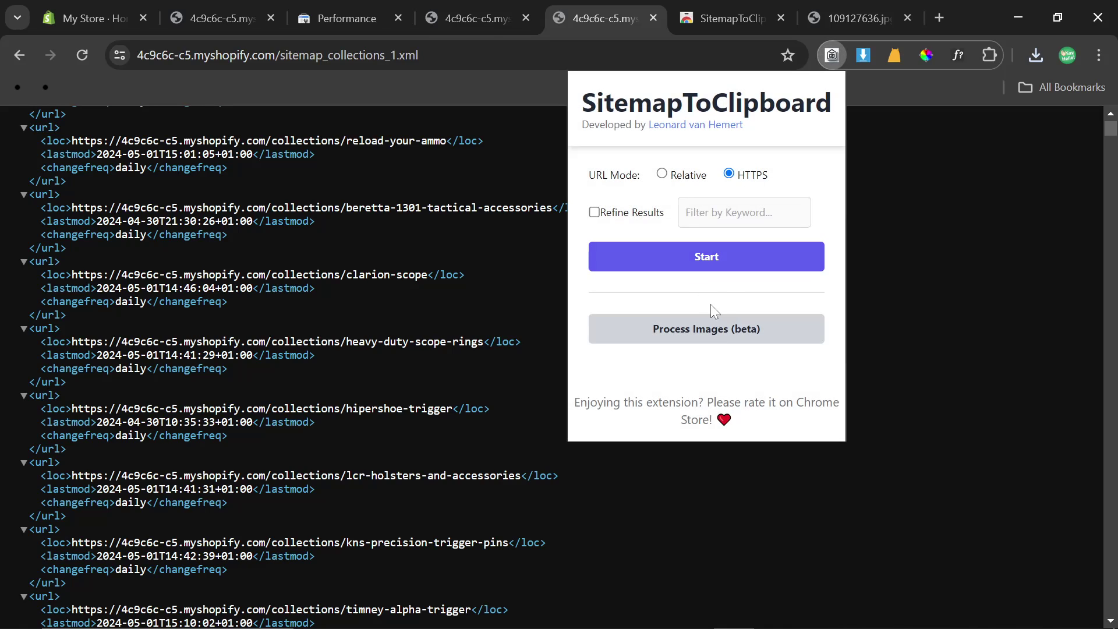
click(706, 328)
Paste the copied collection URLs into a new, empty Notepad document and look through the list
key(alt+Tab)
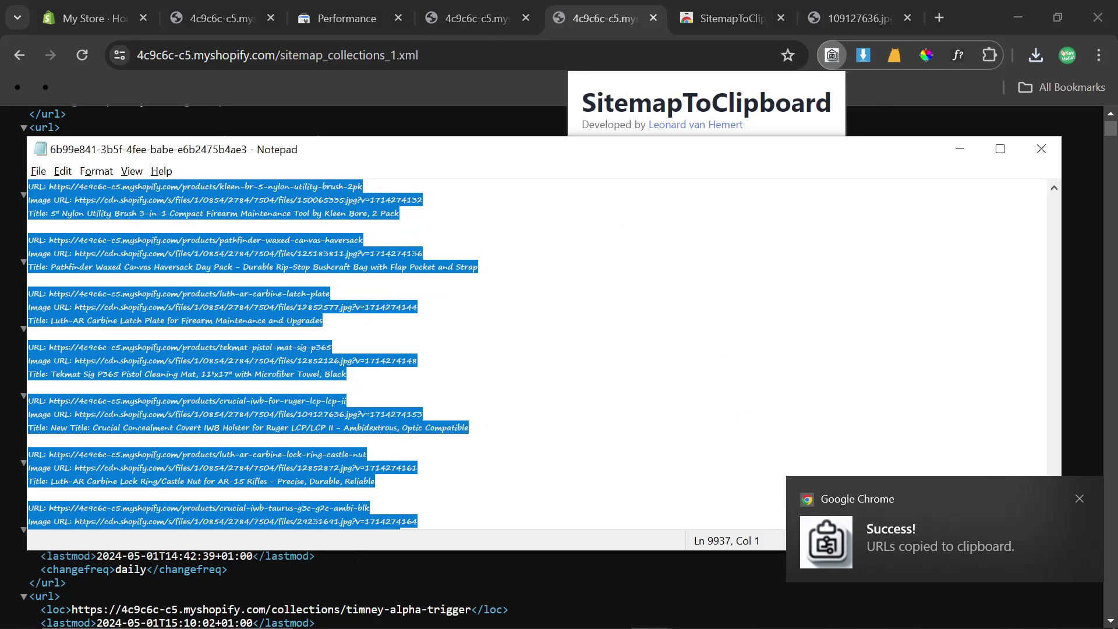
scroll(1054, 508, down, 3)
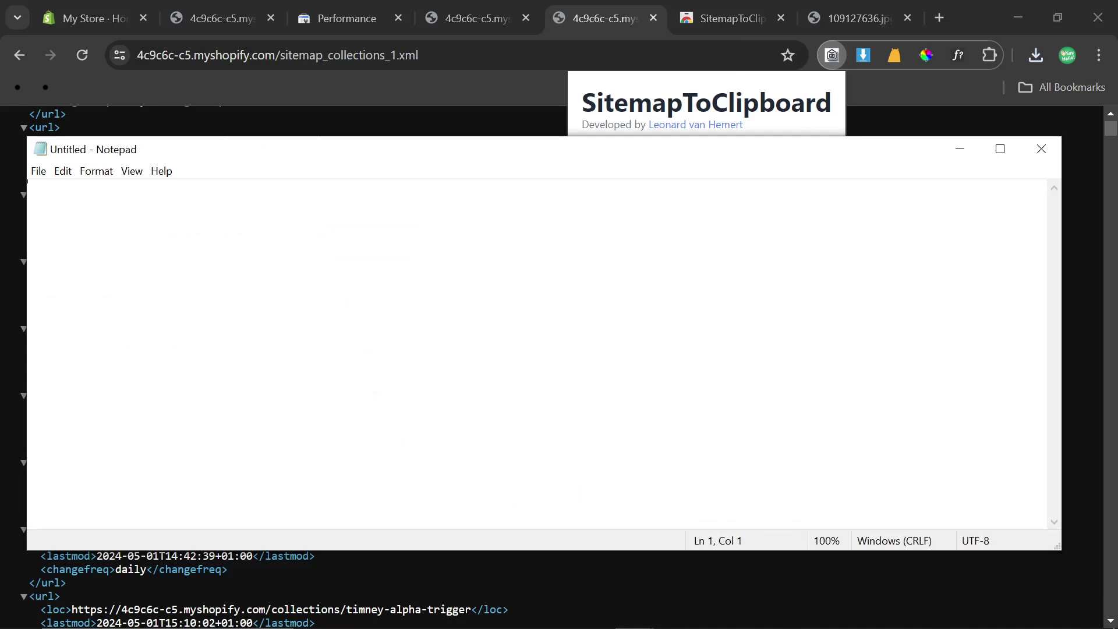
key(ctrl+v)
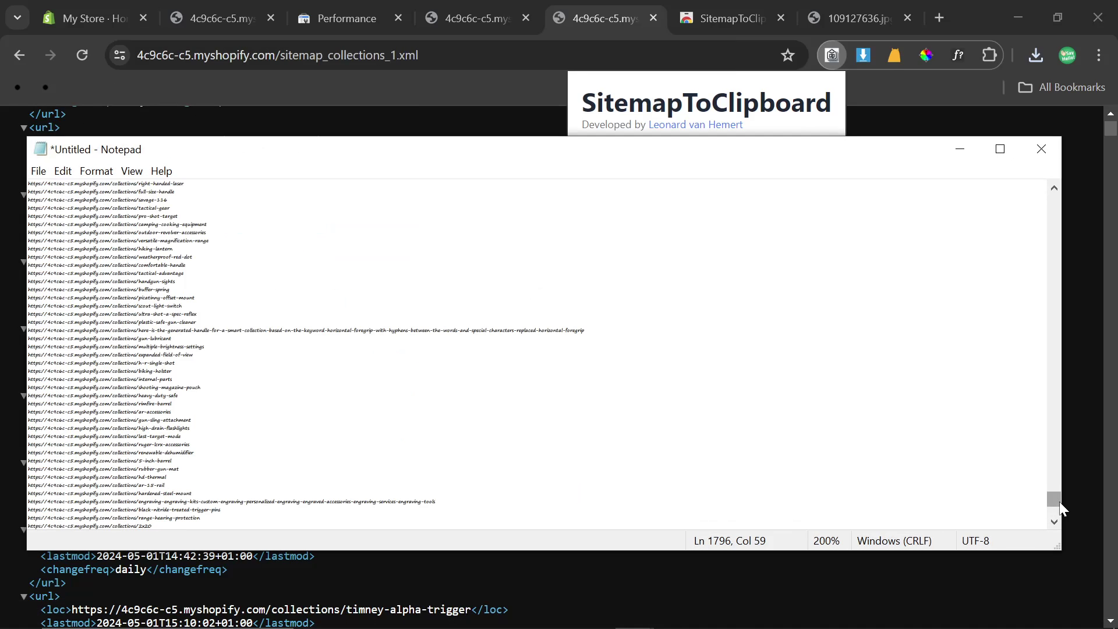
drag(1058, 499, 1058, 202)
click(1082, 221)
Switch to ChatGPT and search the GPTs for "topical authority" to open Topical Authority For SEO GPT Generator
key(alt+Tab)
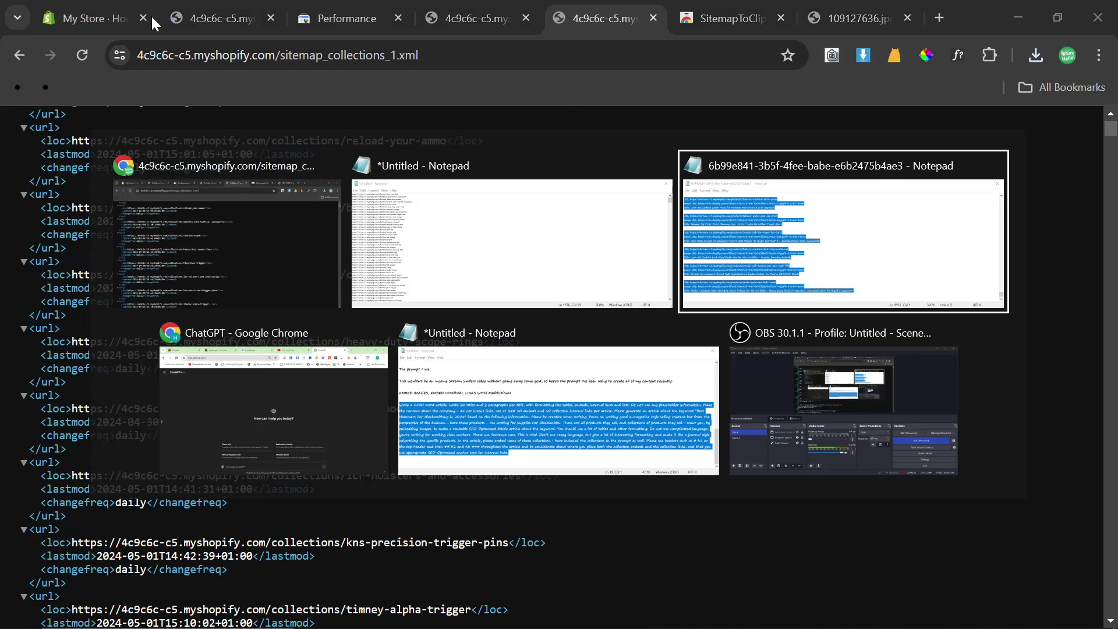
click(229, 382)
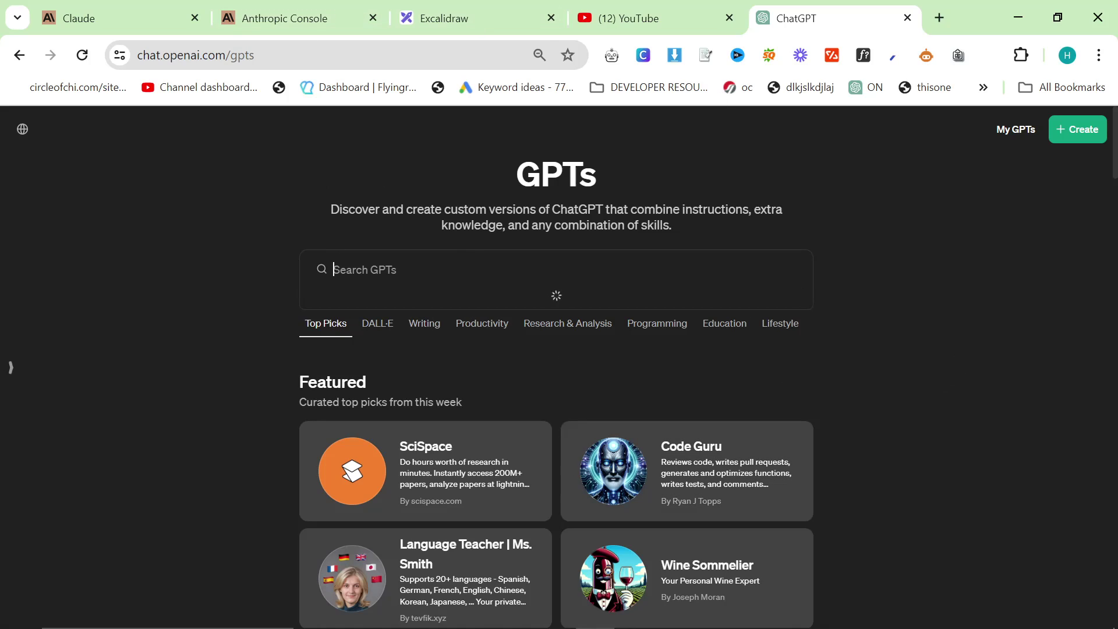
text(topical authority)
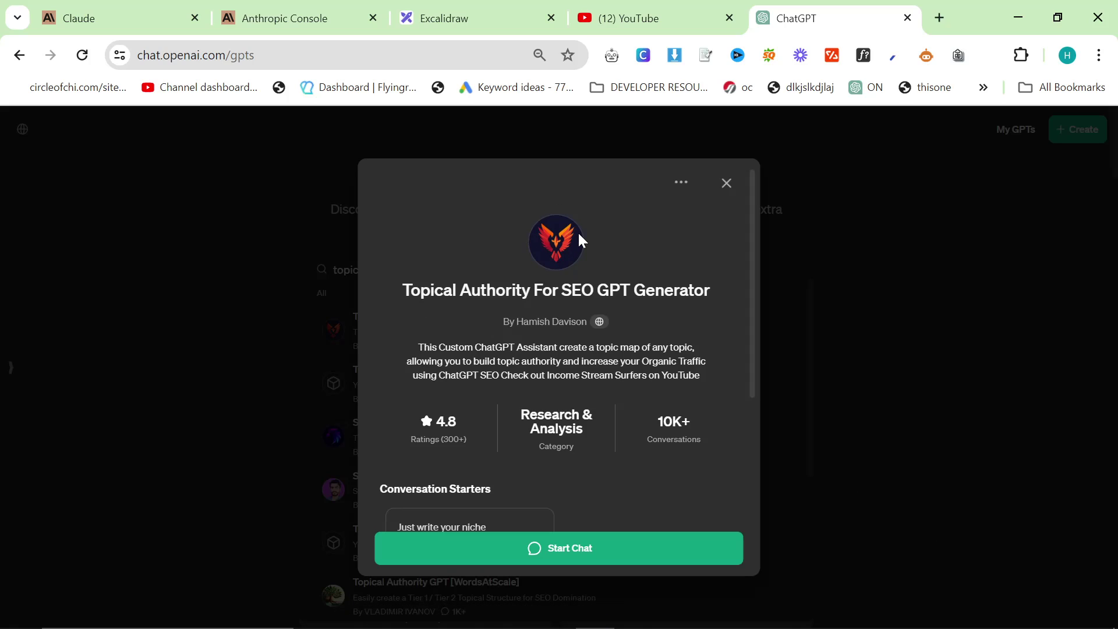
Review the Topical Authority For SEO GPT Generator's description and ratings and start a chat with it
scroll(562, 501, down, 3)
scroll(527, 432, up, 1)
drag(394, 319, 470, 352)
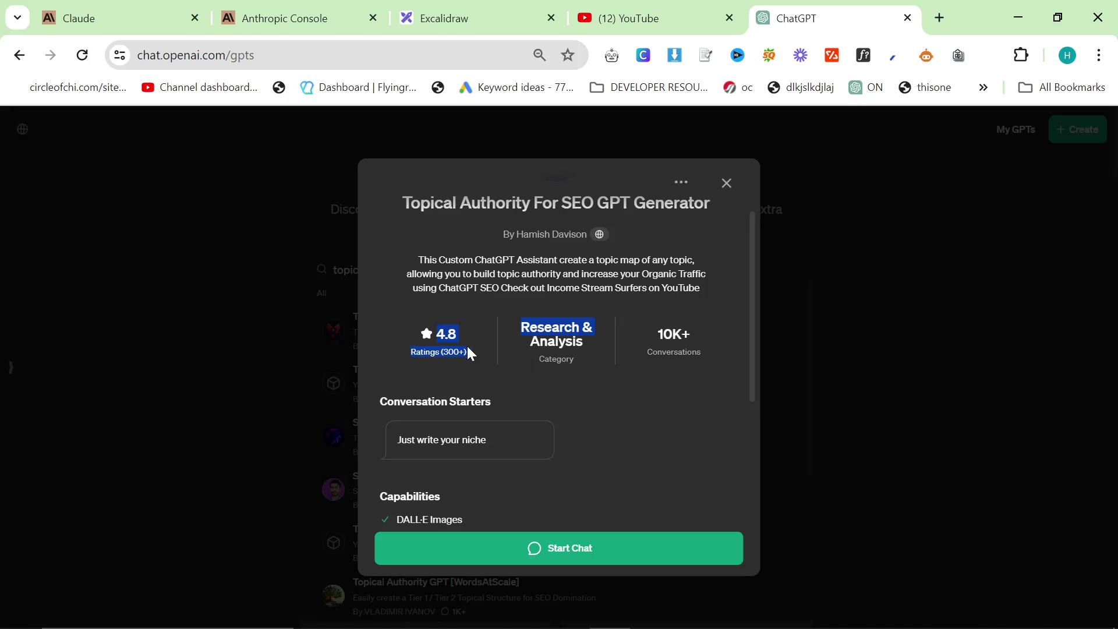
click(429, 336)
scroll(576, 518, down, 3)
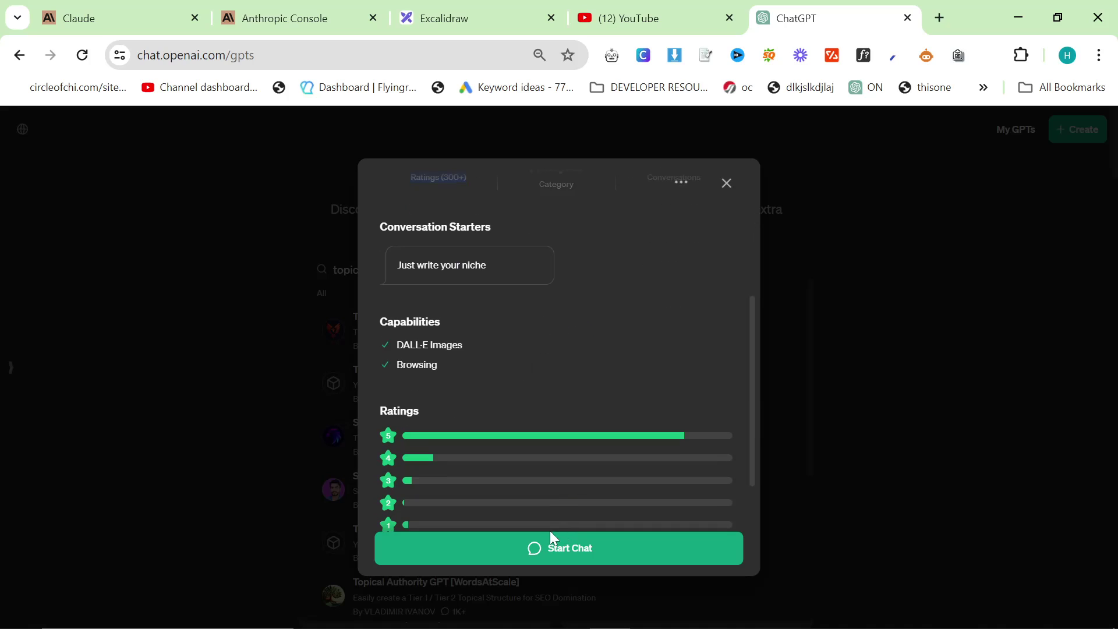
click(531, 548)
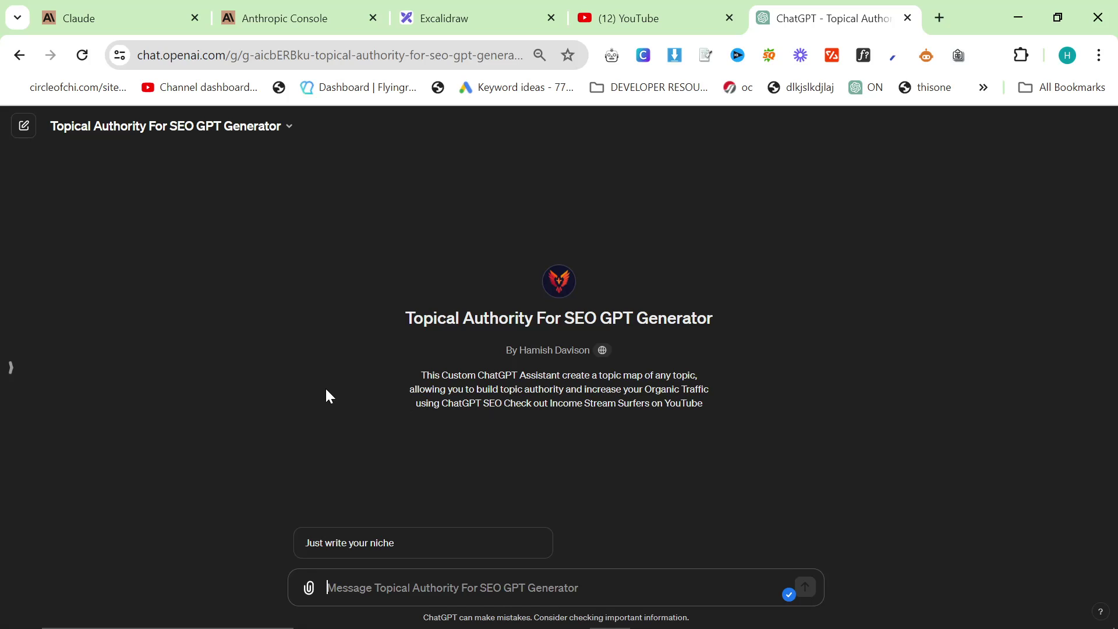
Send the niche "selling blacksmithing supplies" to the Topical Authority For SEO GPT Generator
drag(433, 317, 378, 299)
click(378, 298)
text(blacksmith)
key(Return)
text(selling blacksmithig)
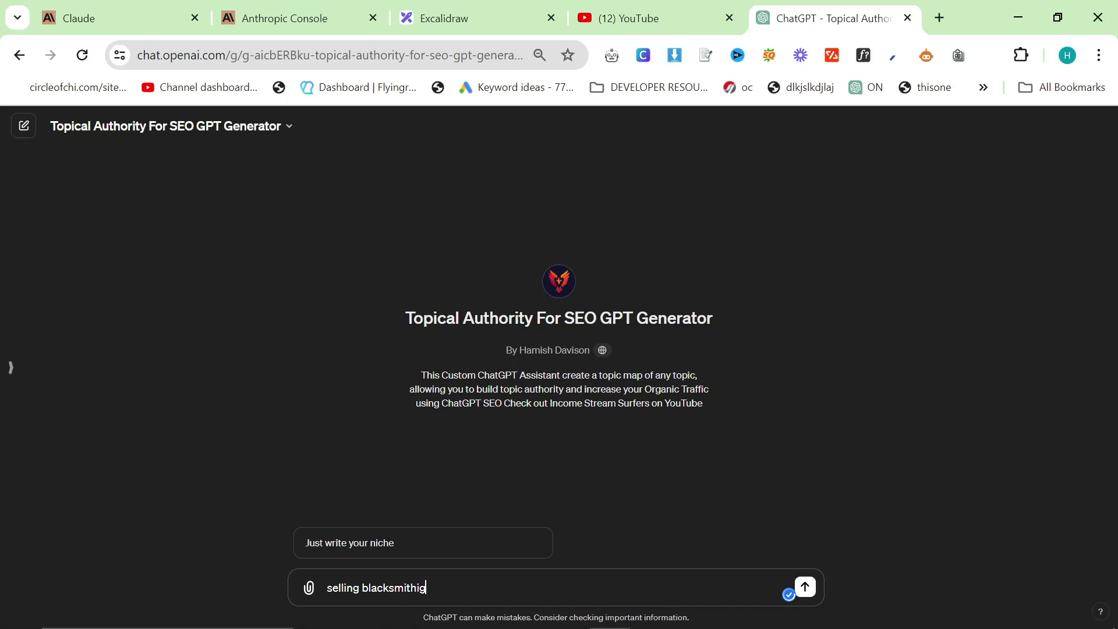
key(BackSpace)
text(ng supplies)
key(Return)
double_click(331, 181)
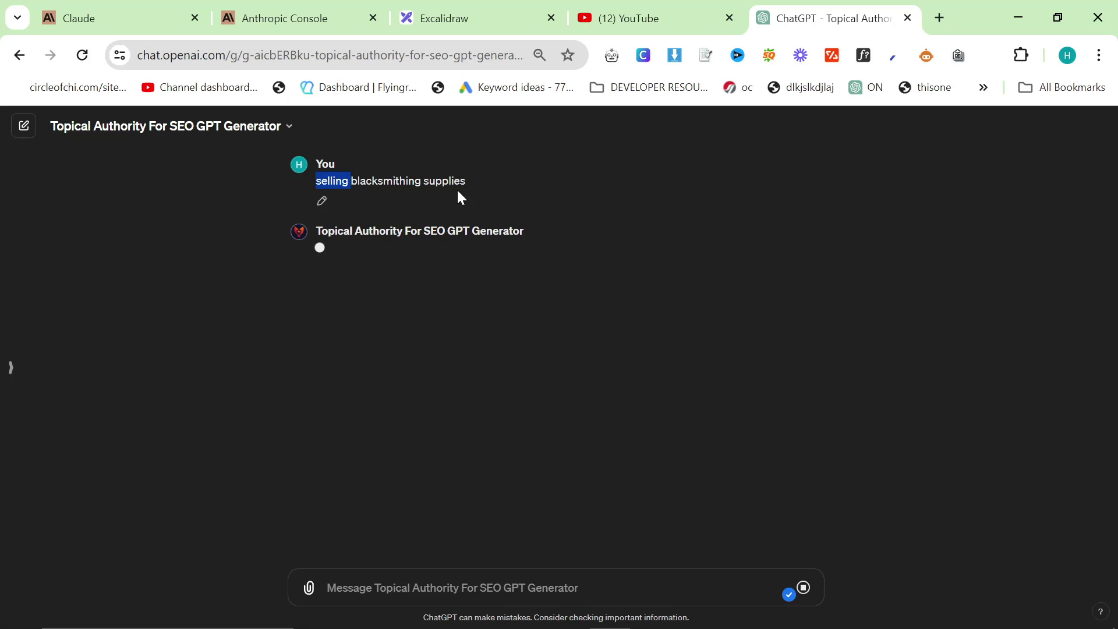
click(825, 291)
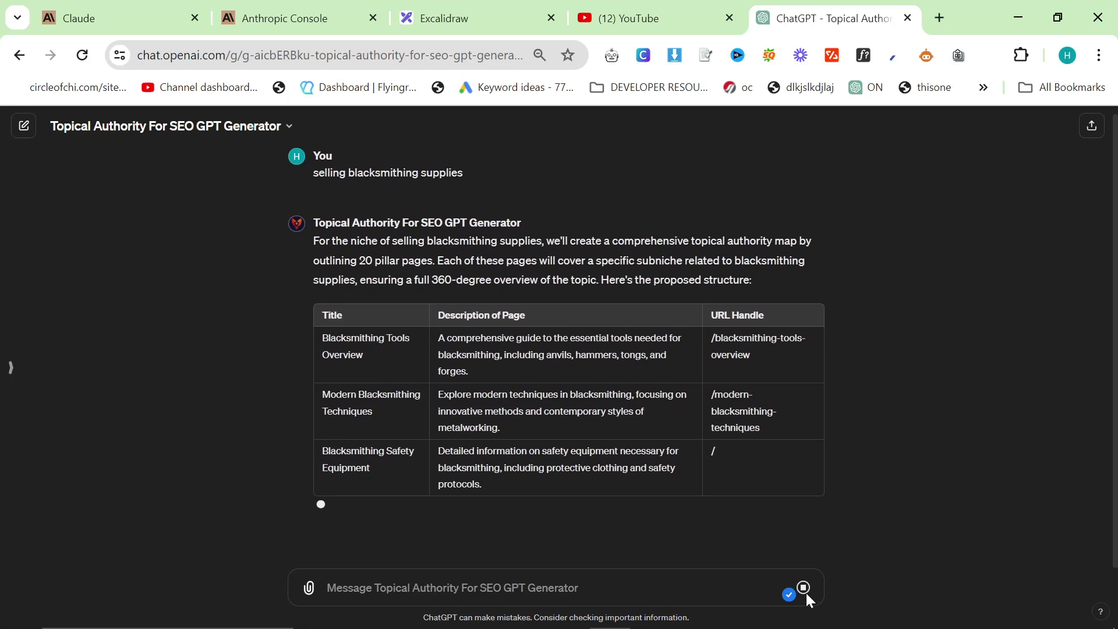
Stop the pillar page response and send the follow-up "now give me the subpillar pages"
click(804, 586)
text(n)
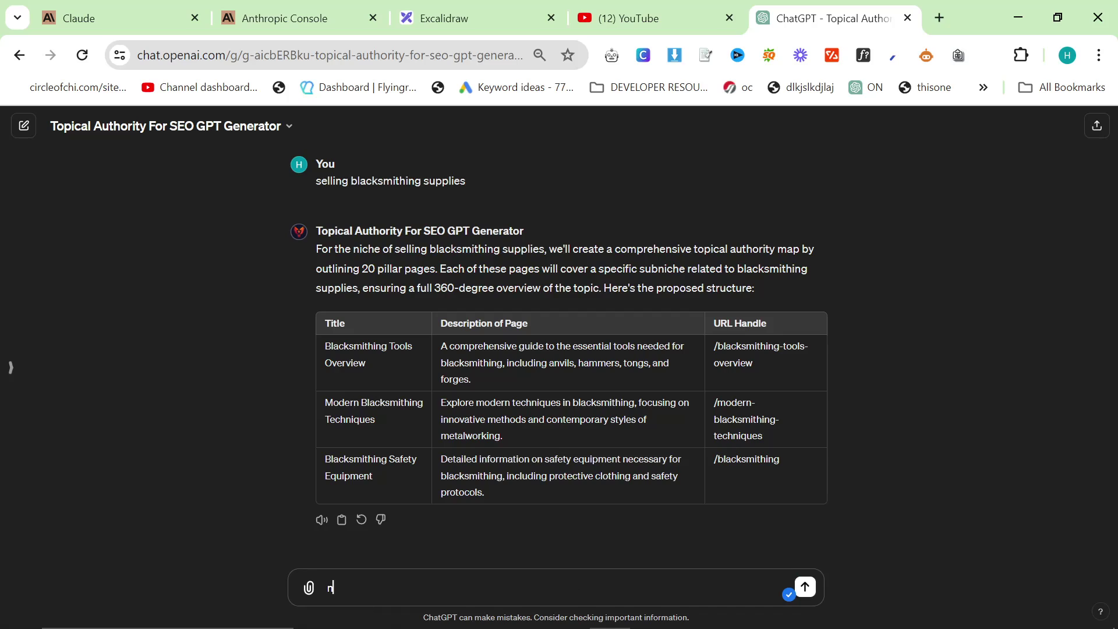
text(ow give me the subpillar pages)
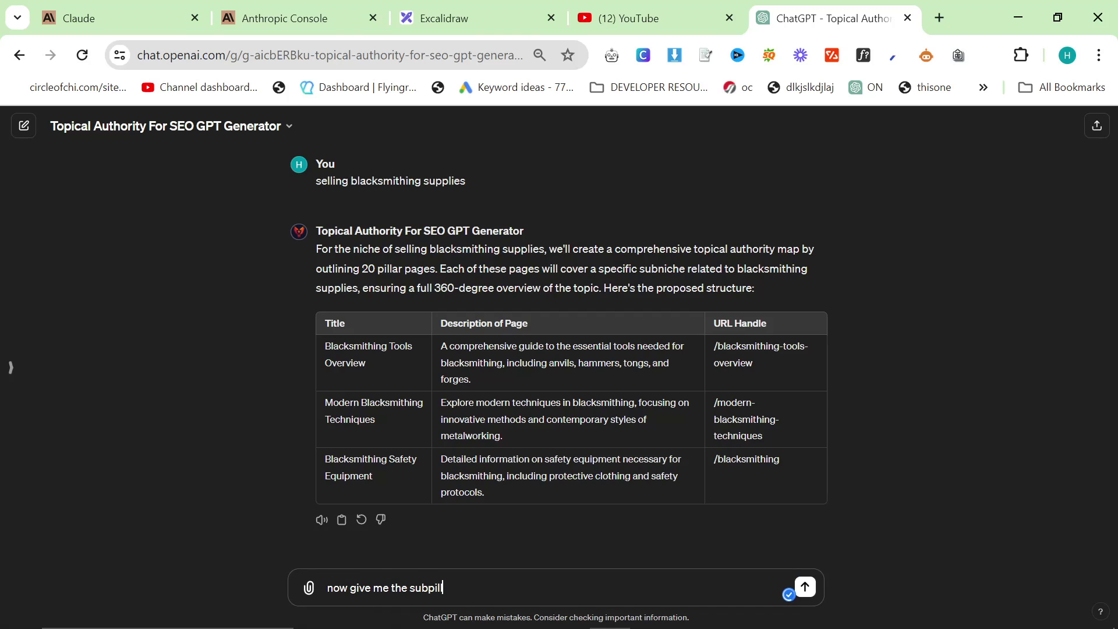
key(Return)
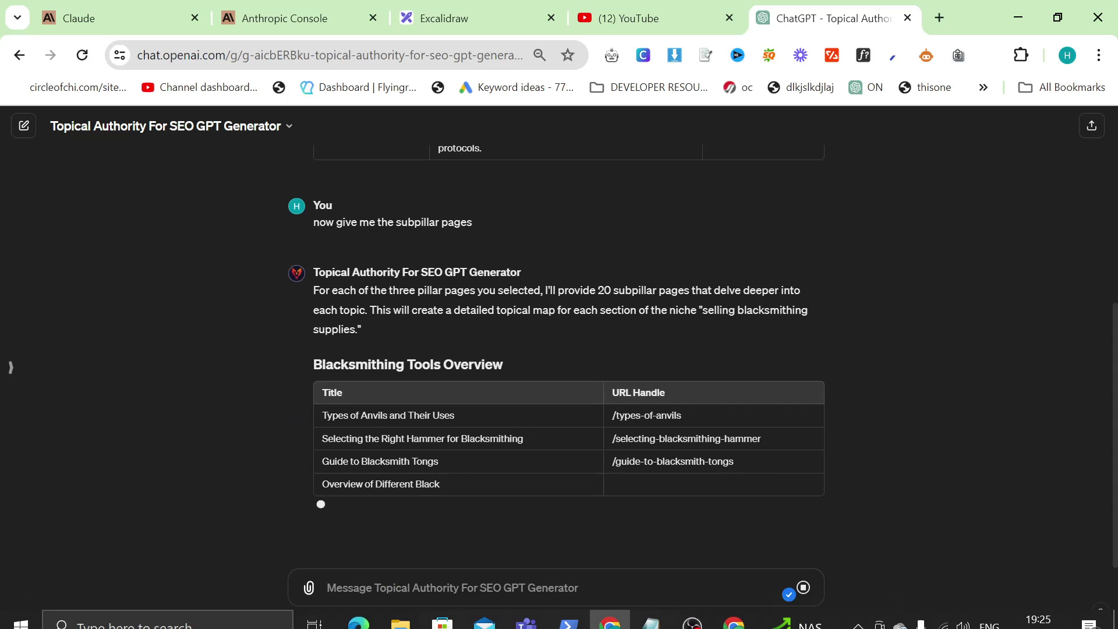
Switch to the store's sitemap_collections_1.xml page and search it for "anvils"
scroll(553, 418, up, 2)
key(alt+Tab)
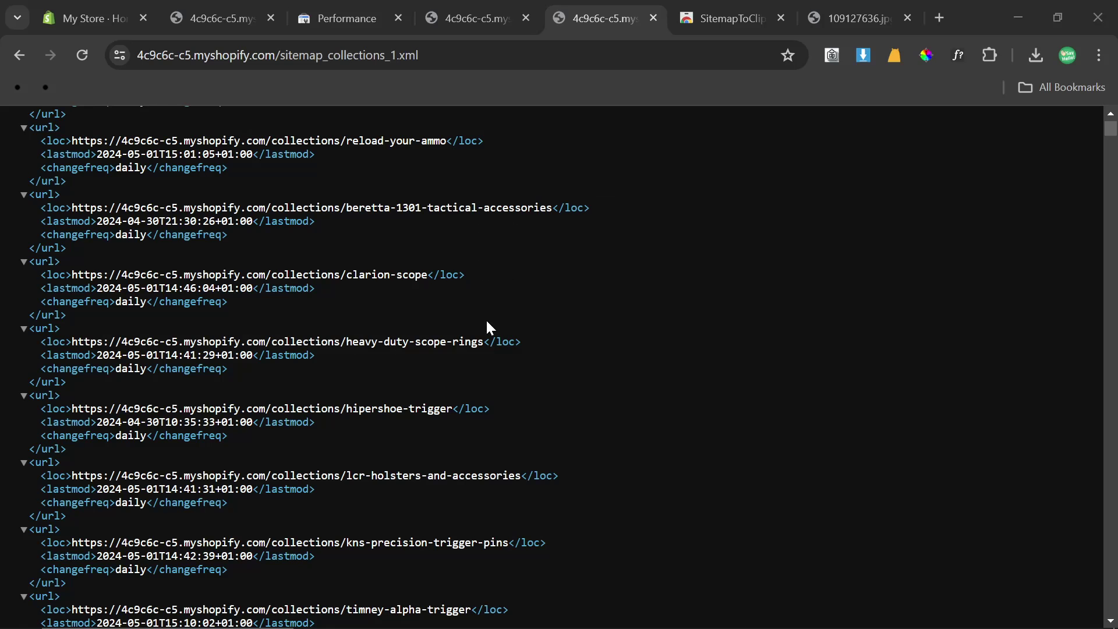
scroll(701, 399, up, 1)
scroll(671, 438, down, 7)
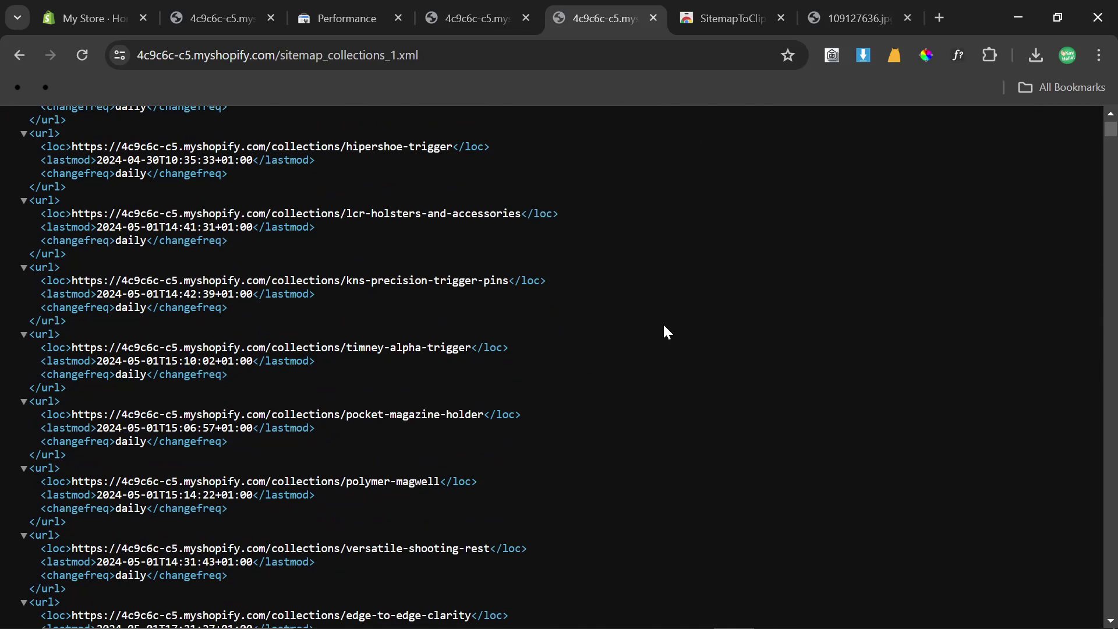
key(ctrl+f)
text(anvils)
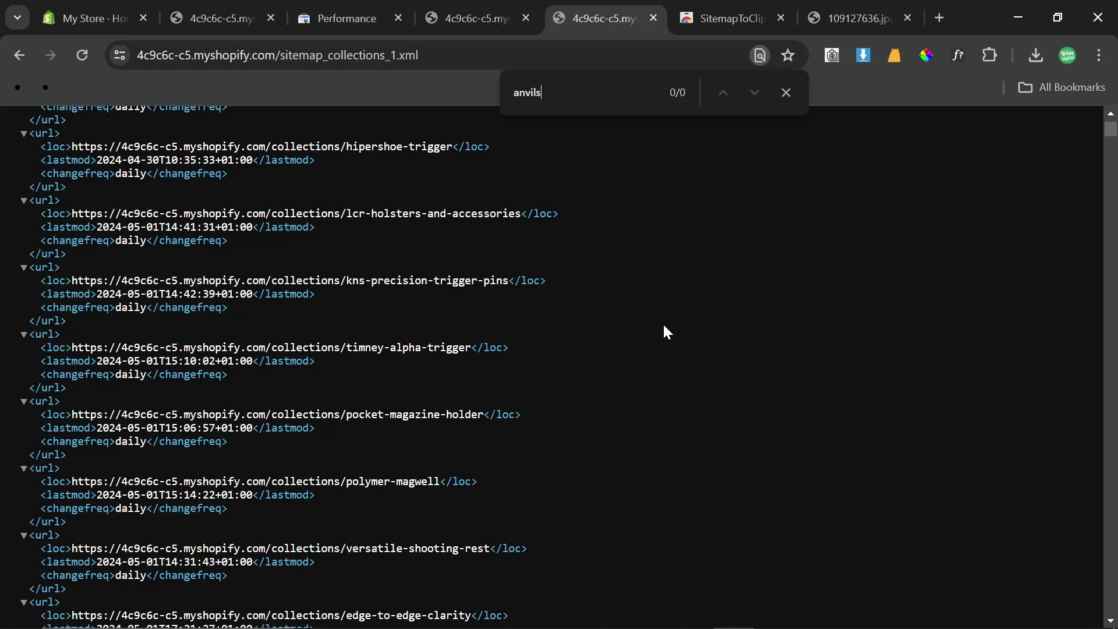
scroll(536, 355, up, 8)
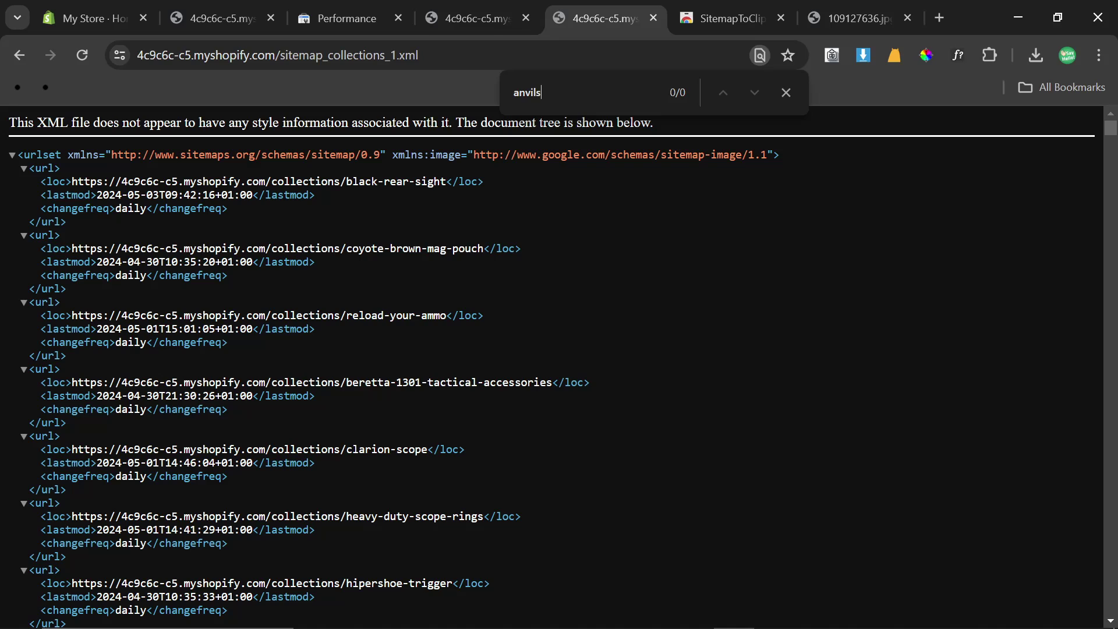
key(ctrl+a)
Return to the ChatGPT conversation and stop the generation of further subpillar pages
key(alt+Tab)
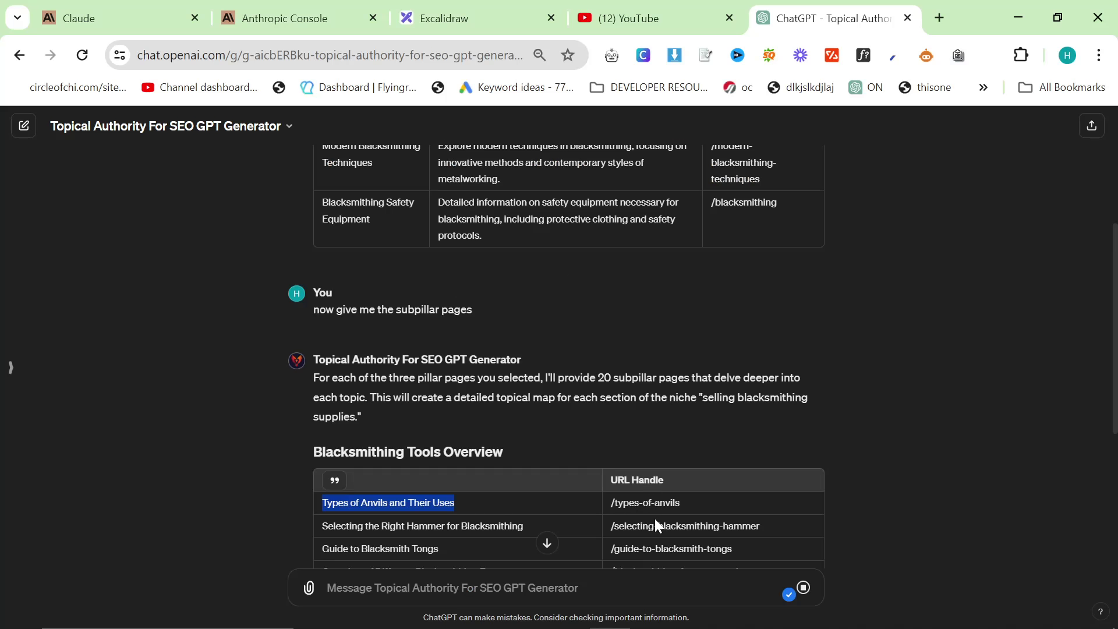
scroll(654, 518, down, 6)
click(804, 588)
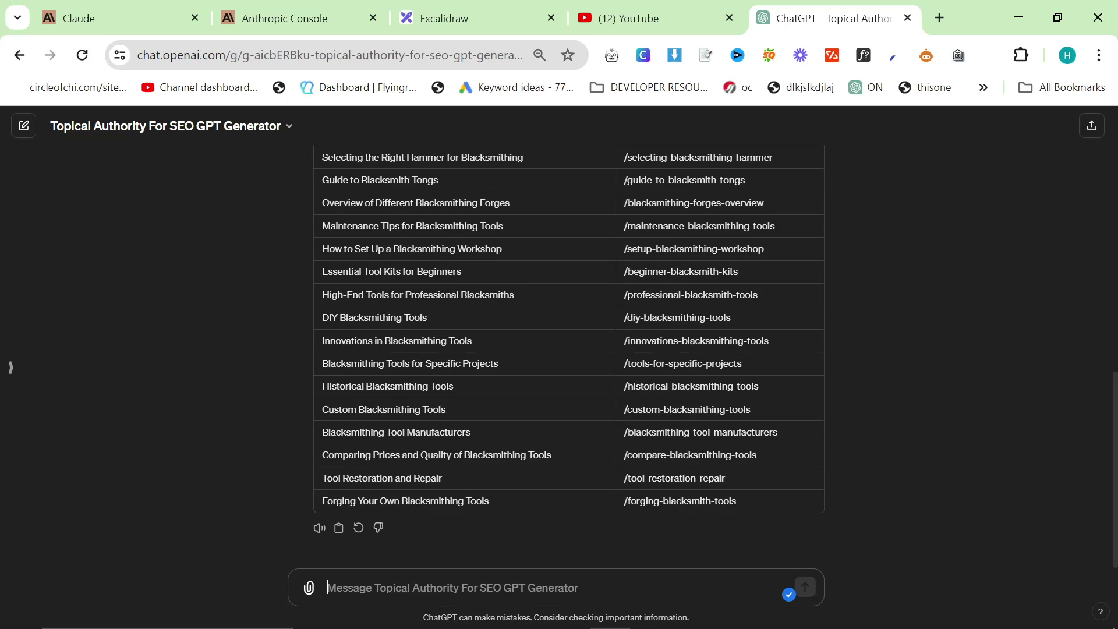
Start a new chat with the Topical Authority For SEO GPT Generator and send the niche "selling hunting supplies"
scroll(524, 350, up, 8)
click(256, 124)
click(80, 164)
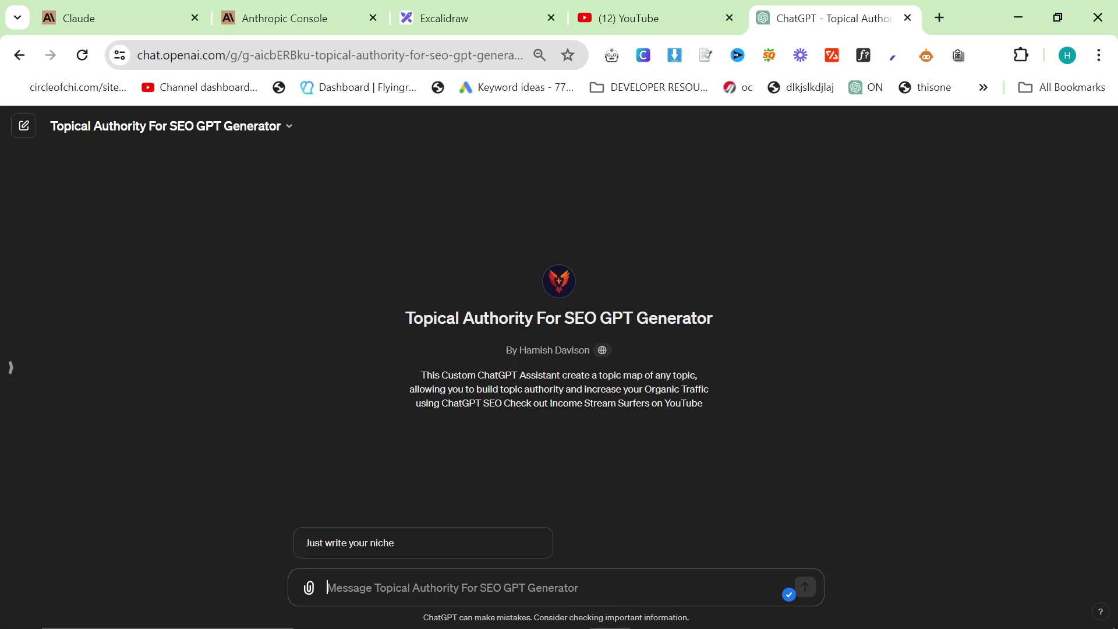
text(selling)
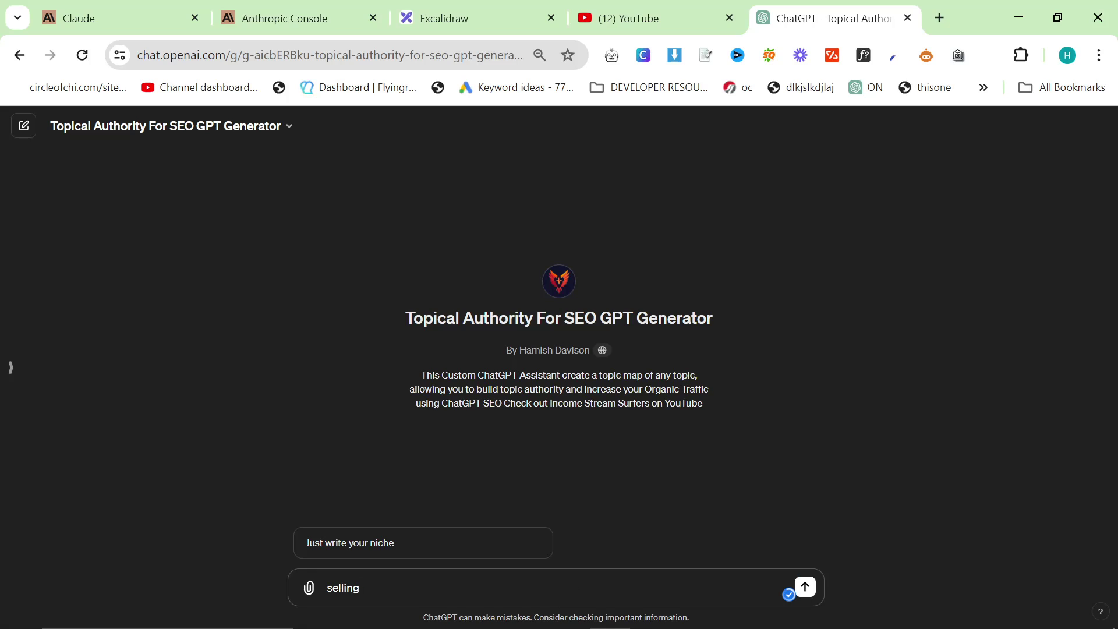
text( hunting supplies)
key(Return)
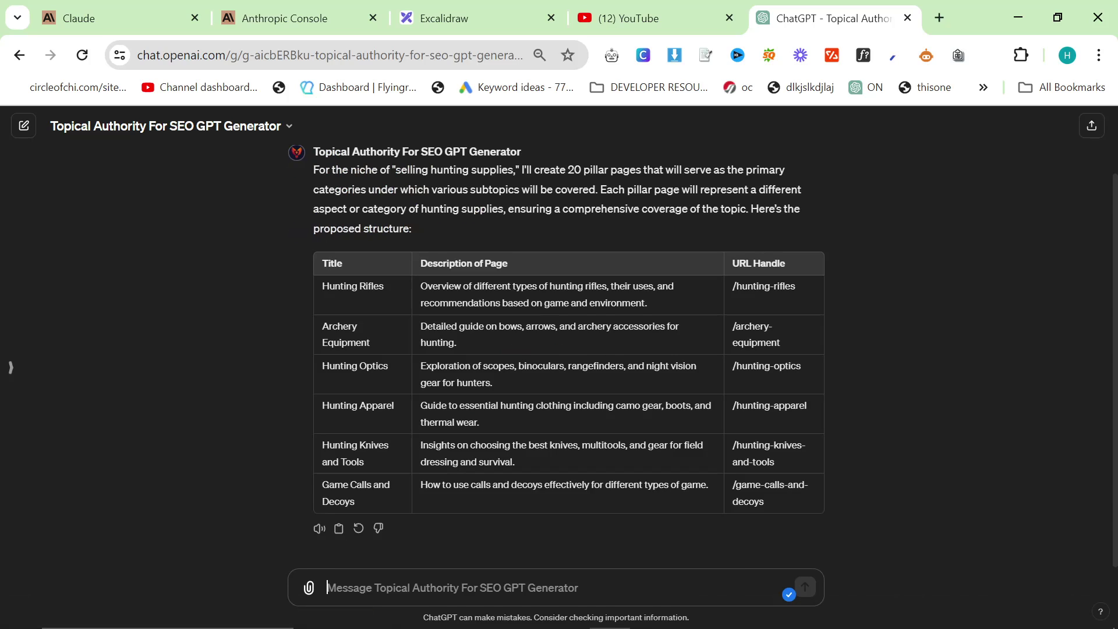
Send a follow-up asking the GPT for the subpillars for hunting optics and hunting apparel
text(please gve me the sub)
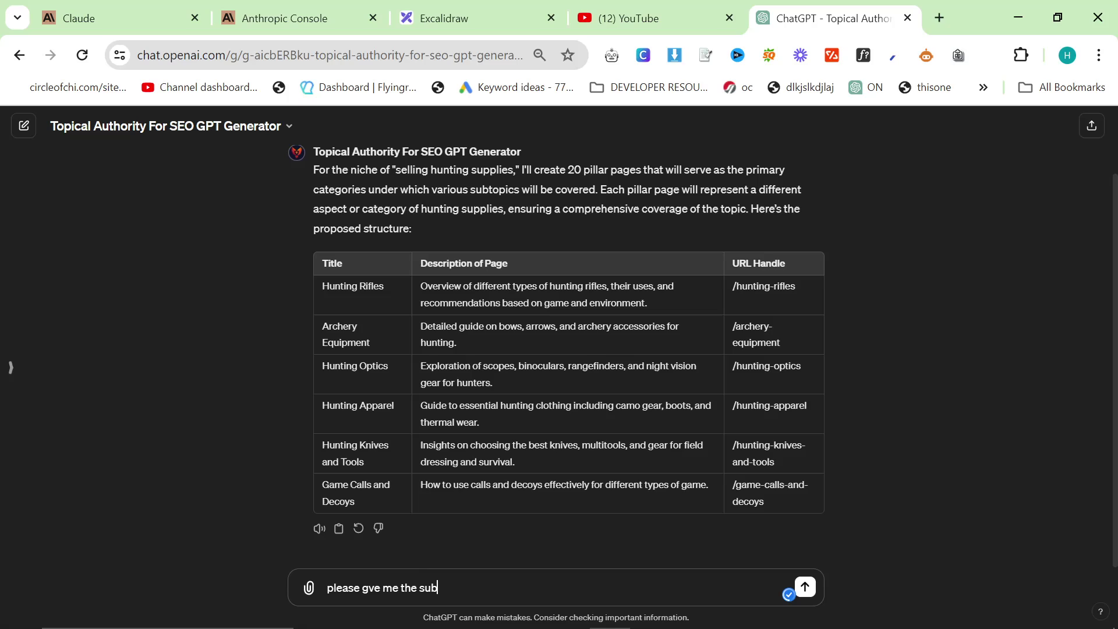
text(pillars for hunting topt)
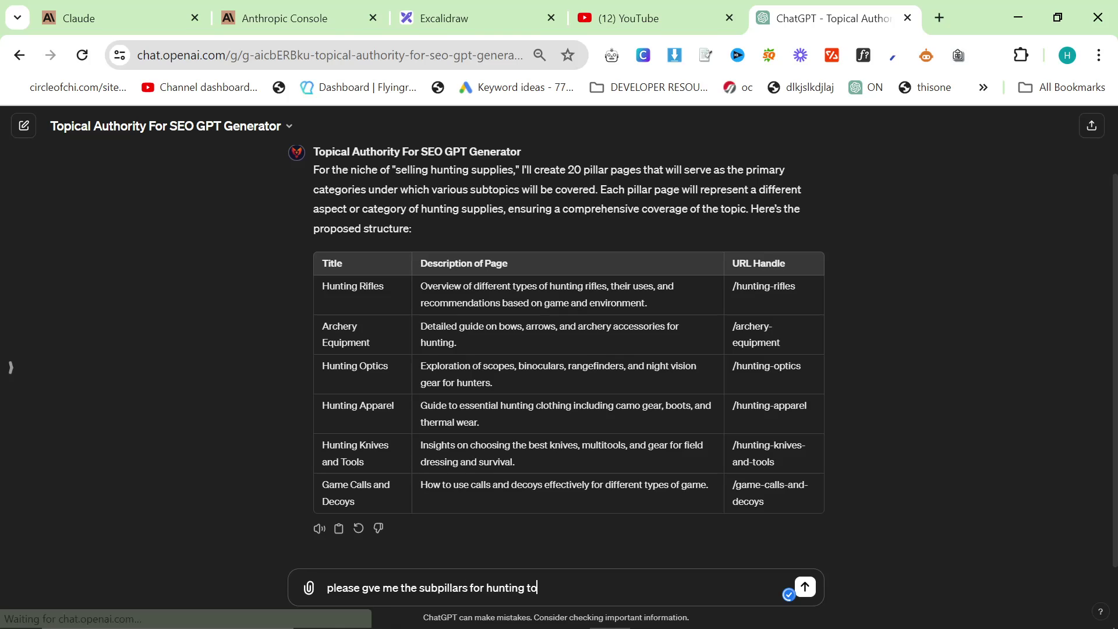
key(BackSpace)
key(BackSpace)
key(BackSpace)
key(BackSpace)
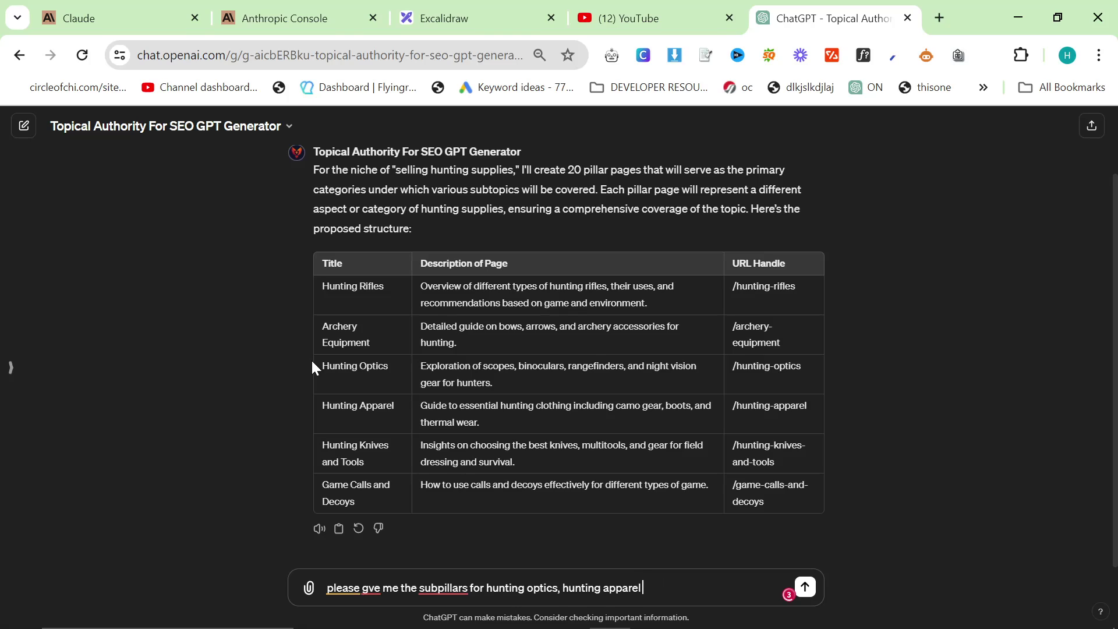
key(Return)
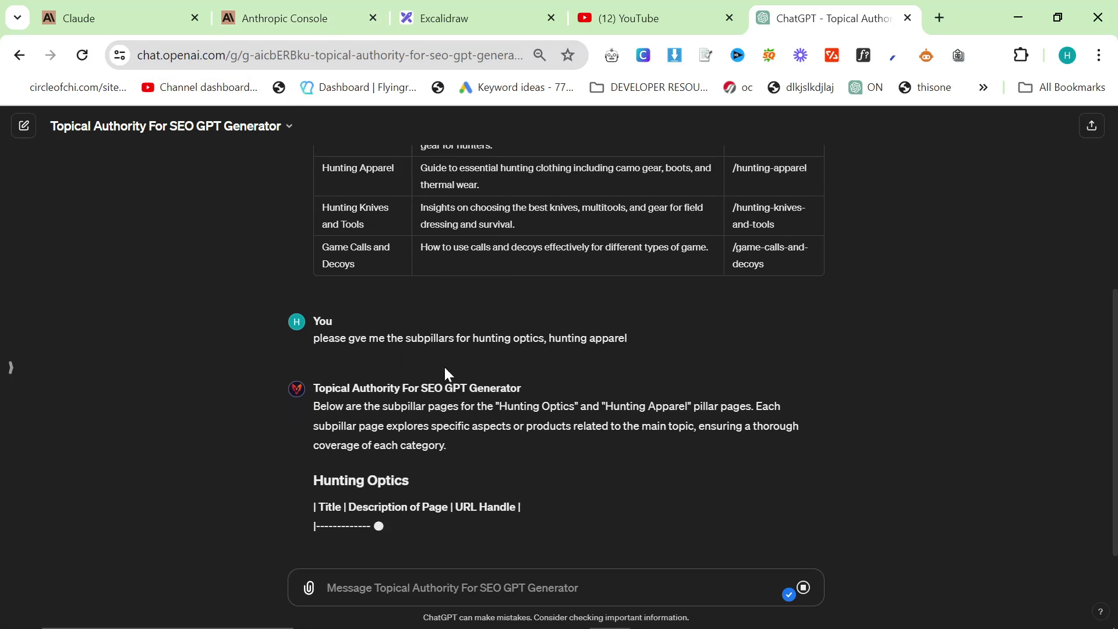
Review the hunting pillar topics in the chat and search the store's sitemap_collections_1.xml page for "scope"
scroll(445, 367, up, 5)
triple_click(402, 365)
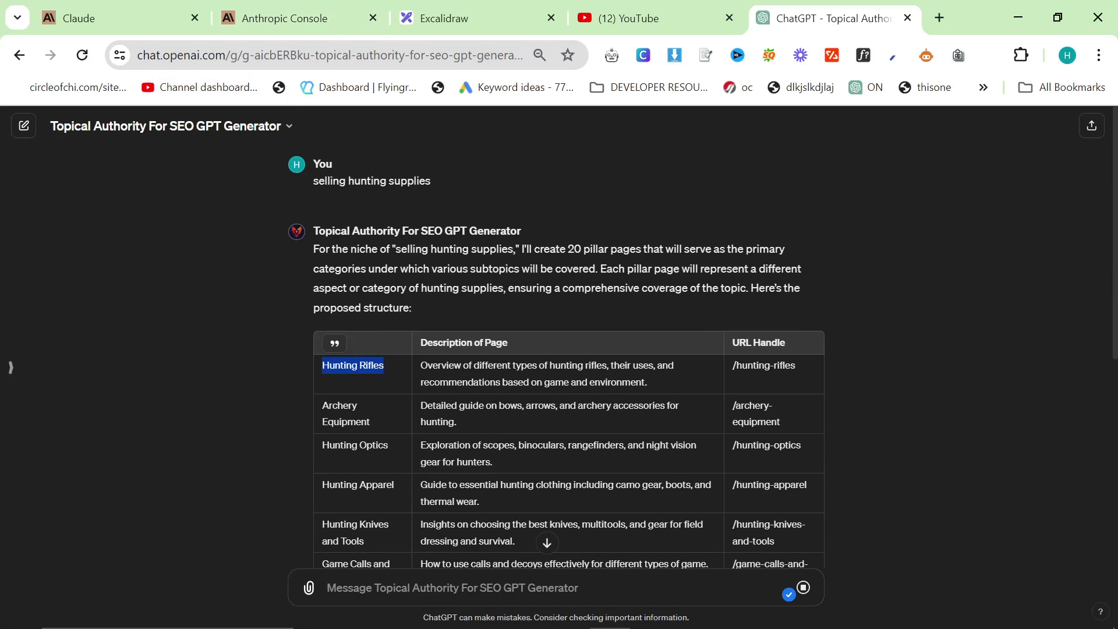
scroll(489, 408, down, 6)
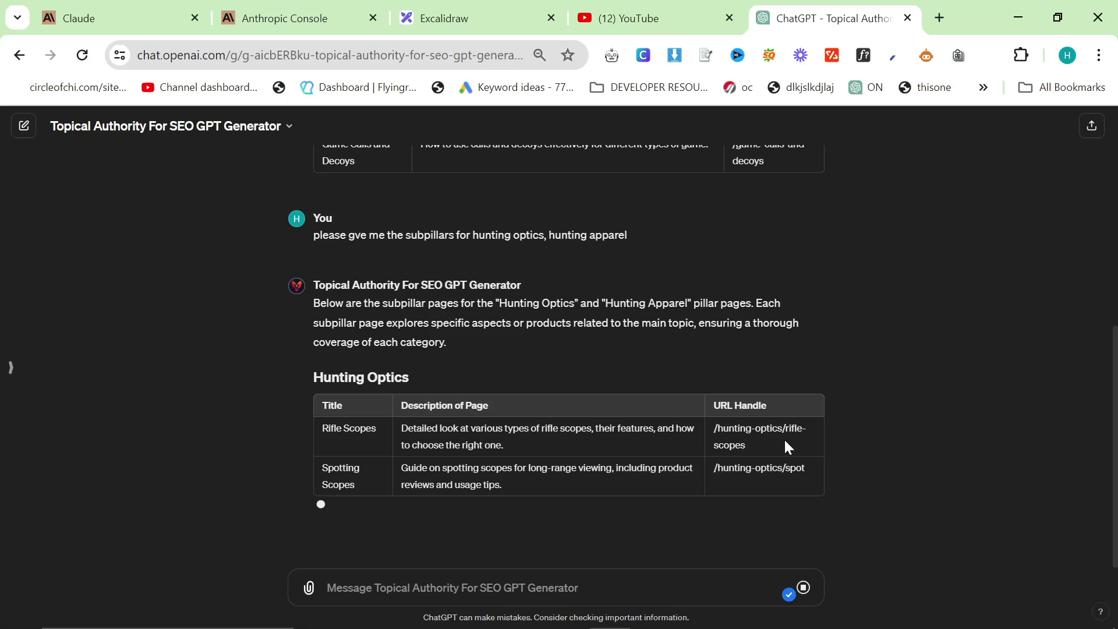
drag(409, 389, 591, 415)
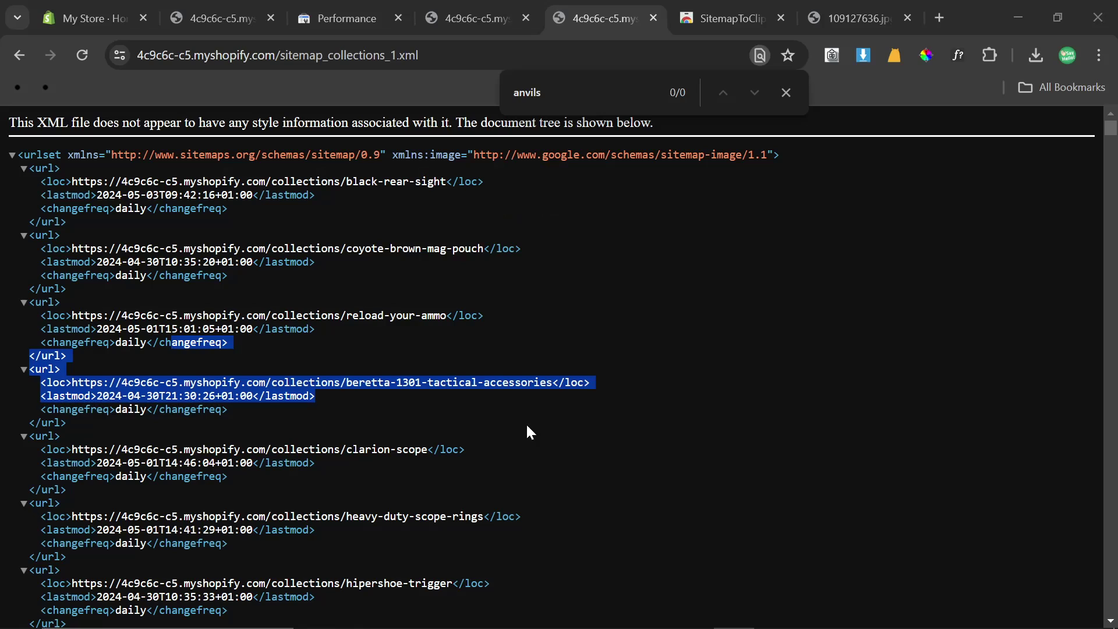
click(527, 426)
key(ctrl+f)
text(scope)
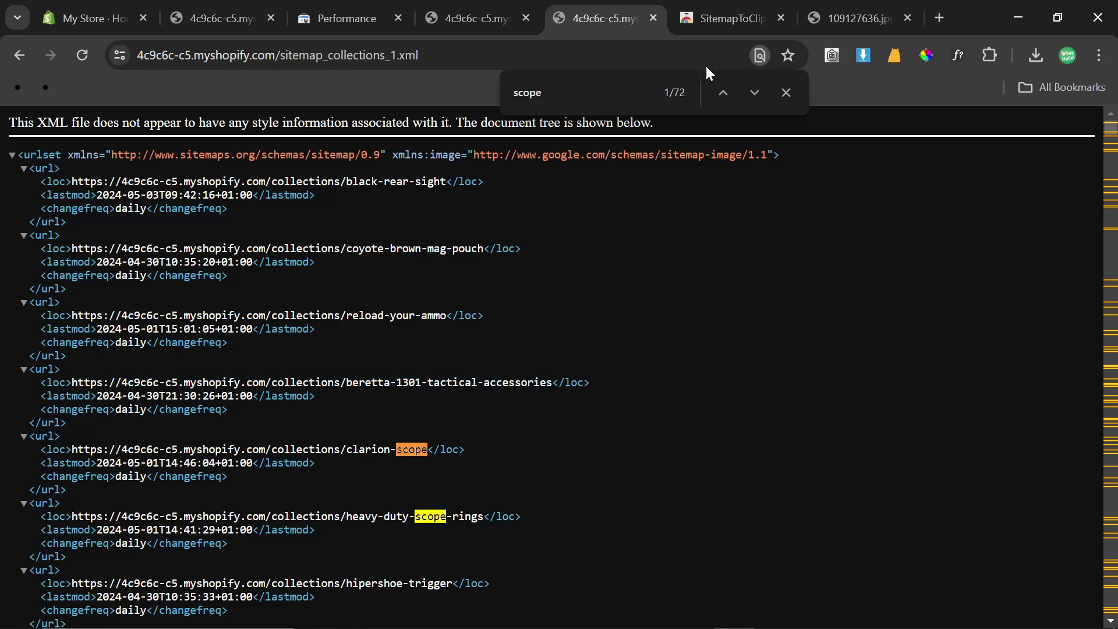
scroll(745, 491, down, 20)
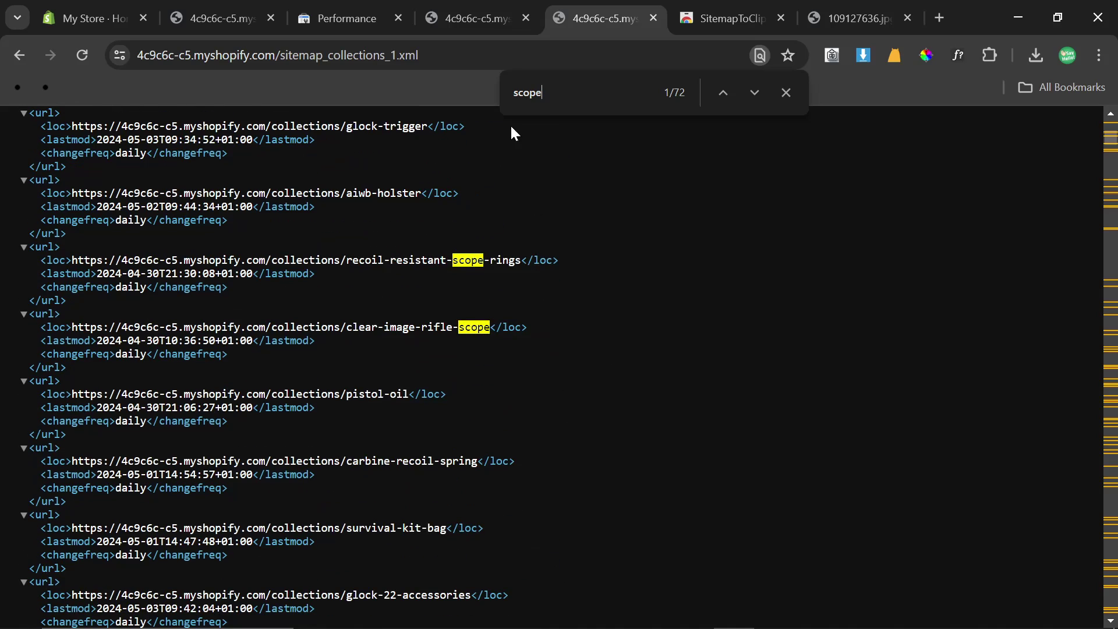
Search the store's products sitemap page for "scope"
key(ctrl+shift+Tab)
key(ctrl+f)
text(scope)
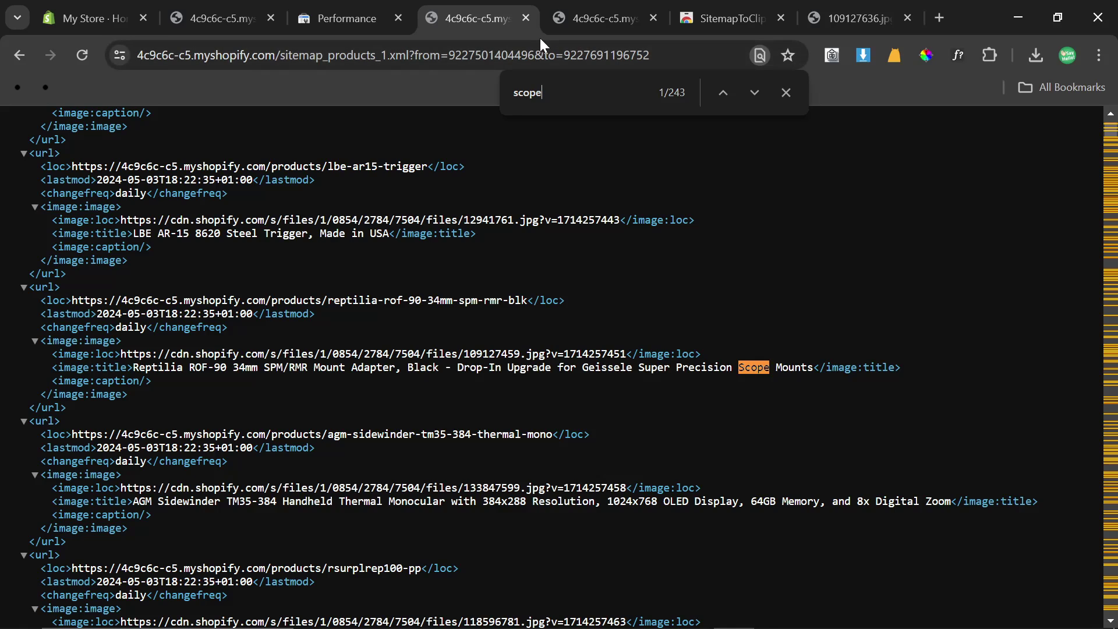
Return to the ChatGPT conversation and copy the "Rifle Scopes" title from the Hunting Optics subpillar table
key(alt+Tab)
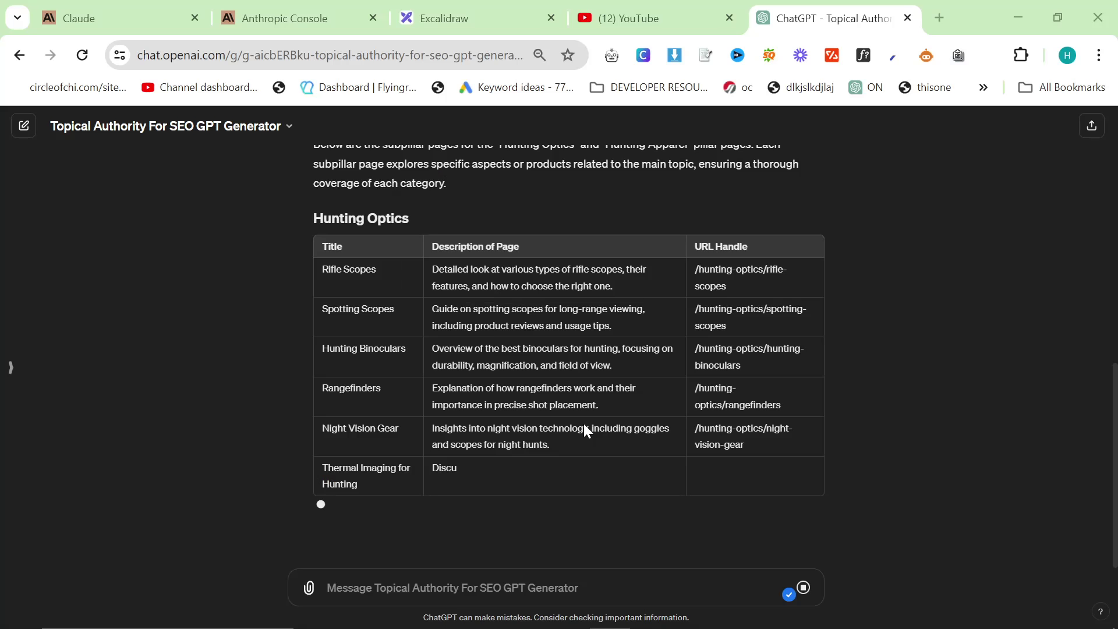
scroll(396, 332, down, 2)
scroll(358, 326, up, 2)
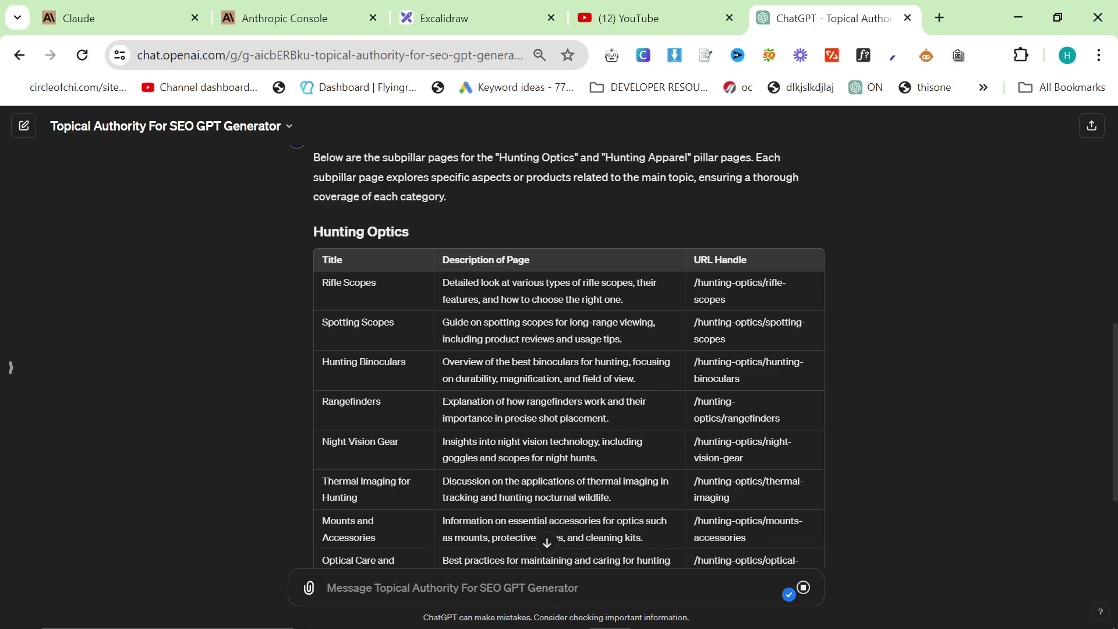
drag(322, 259, 561, 309)
drag(805, 298, 376, 284)
key(ctrl+c)
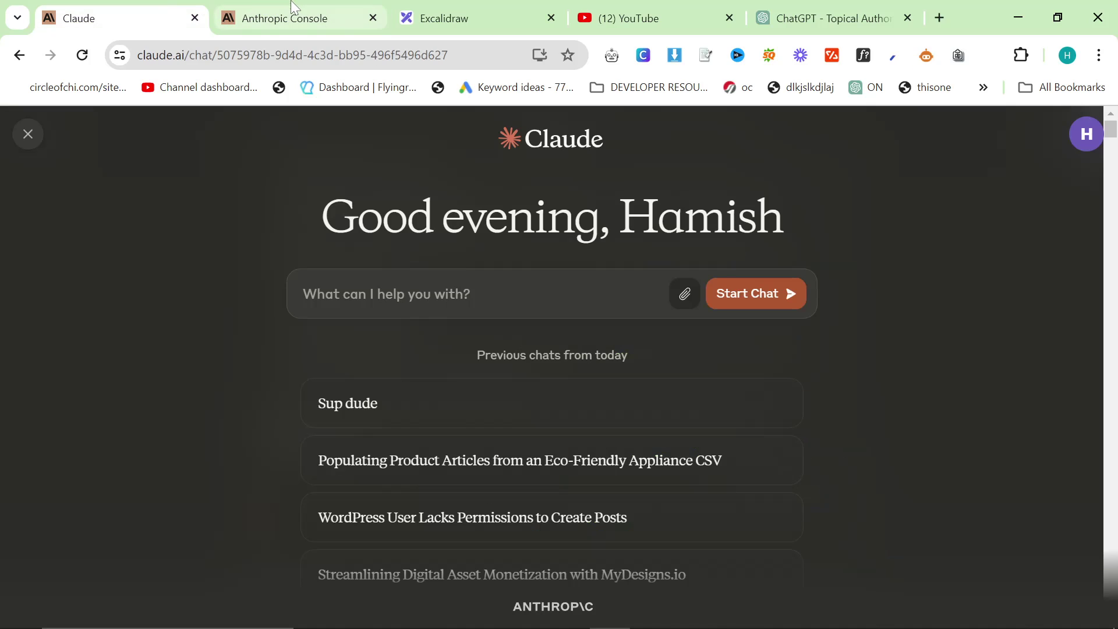
Switch to the prompt in Notepad and replace the keyword "Best Hammers For Blacksmithing in 2024" with "Rifle Scopes"
key(alt+Tab)
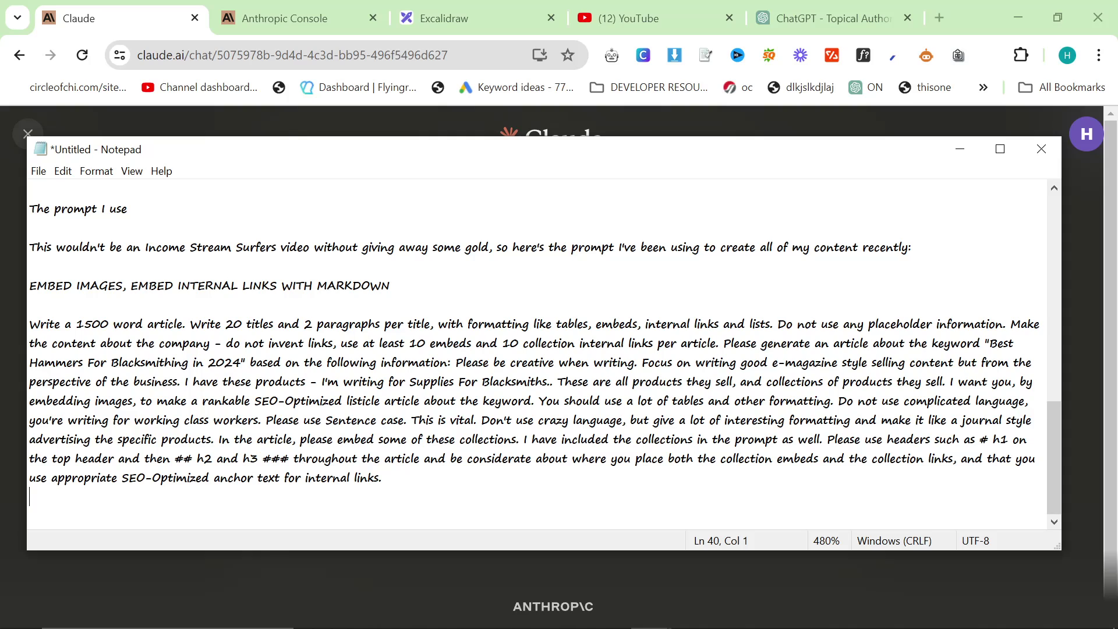
drag(985, 343, 241, 362)
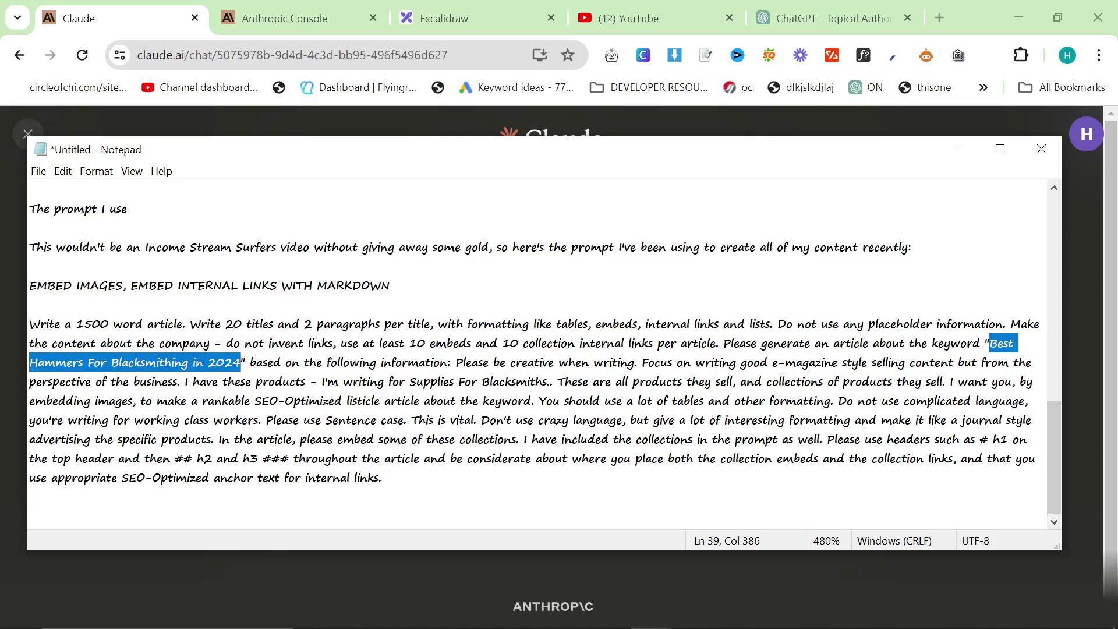
key(ctrl+v)
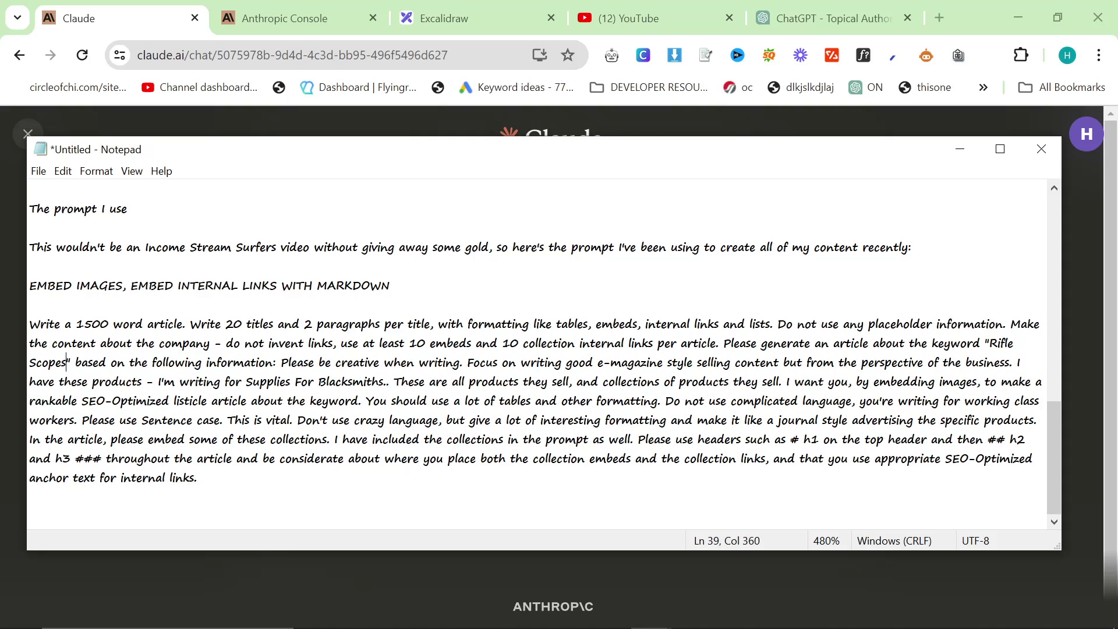
Change the company name in the prompt to "Supplies For Hunting", enclosed in quotation marks
click(245, 381)
text(")
drag(398, 381, 322, 381)
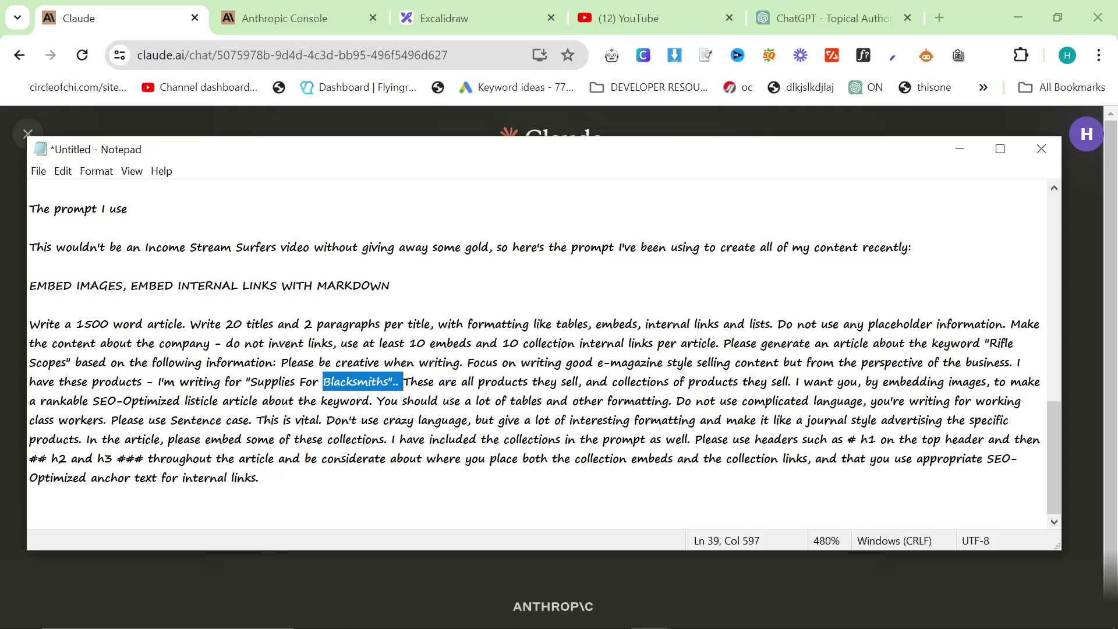
text(Hunt)
text(ing")
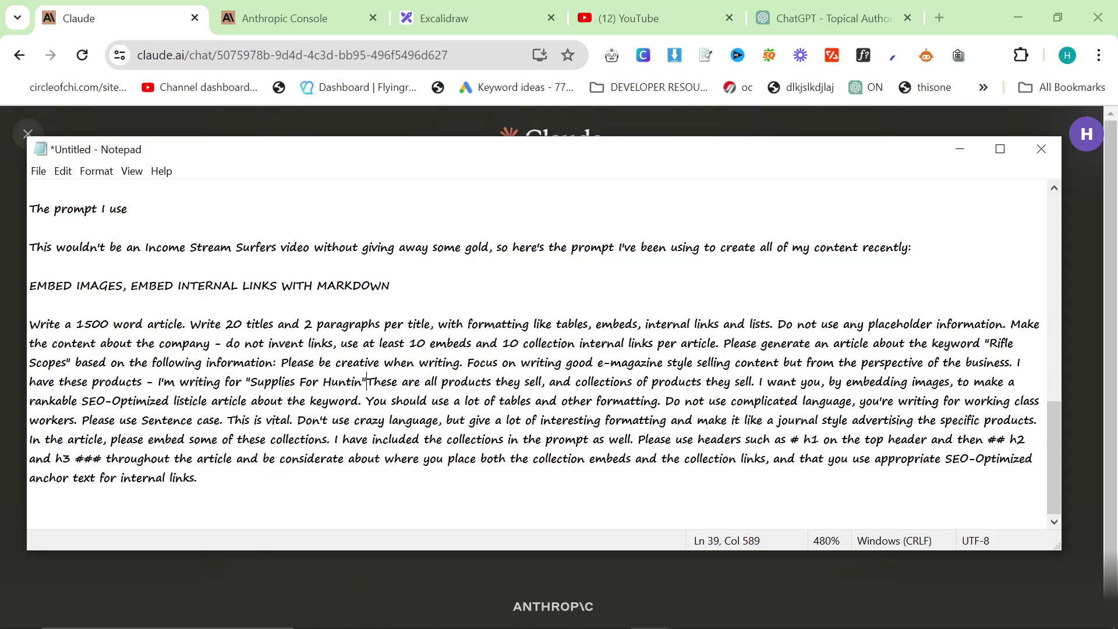
Copy the prompt from the "EMBED IMAGES" line through its last sentence and paste it into a new Claude message
drag(197, 477, 29, 323)
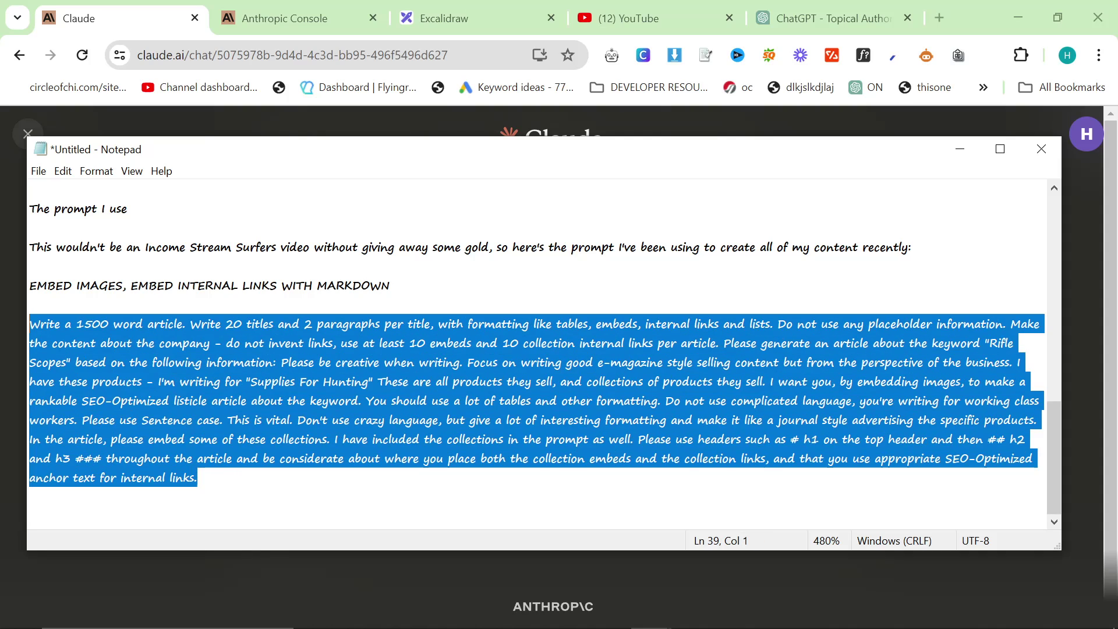
drag(280, 458, 287, 458)
drag(197, 477, 30, 305)
key(ctrl+shift+Up)
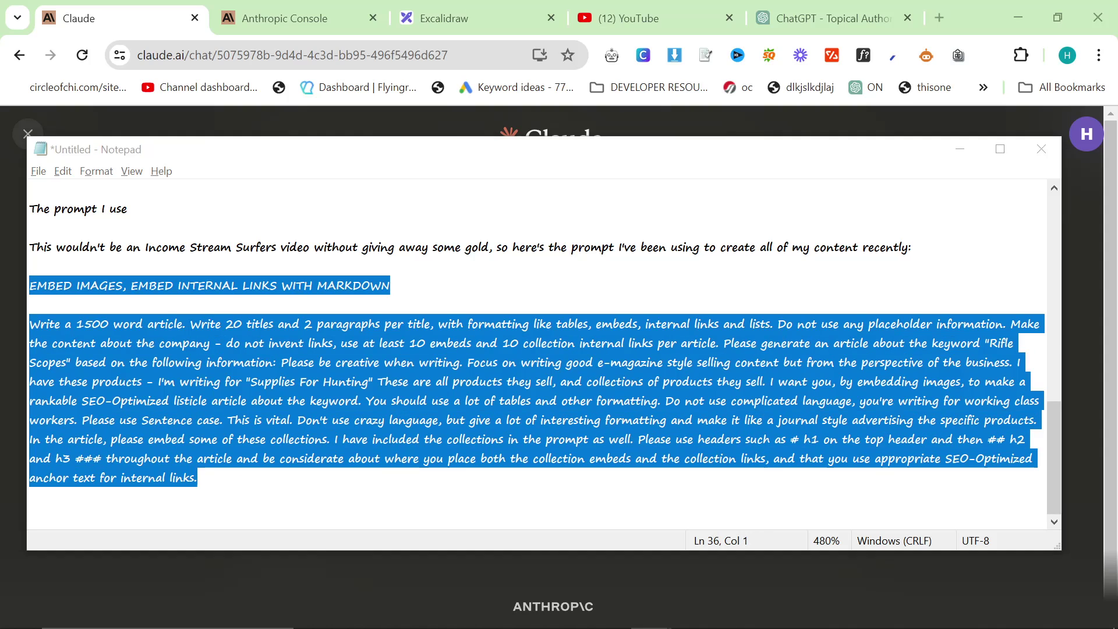
key(alt+Tab)
key(BackSpace)
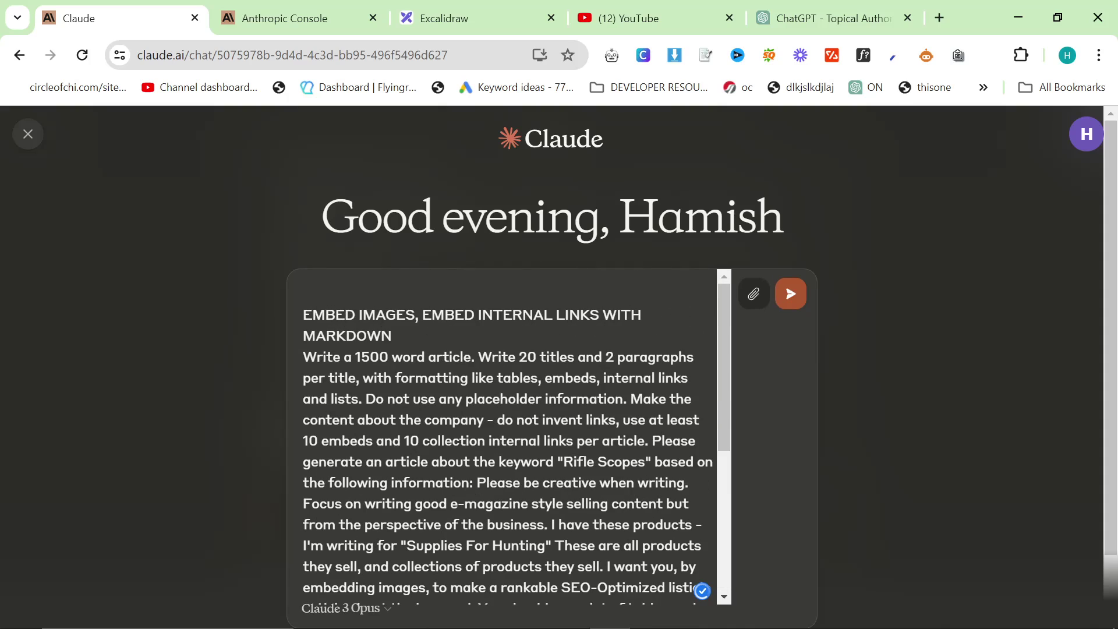
Copy the entire collection URL list from its Notepad window and paste it into the Claude message as an attachment
key(alt+Tab)
key(ctrl+a)
key(alt+Tab)
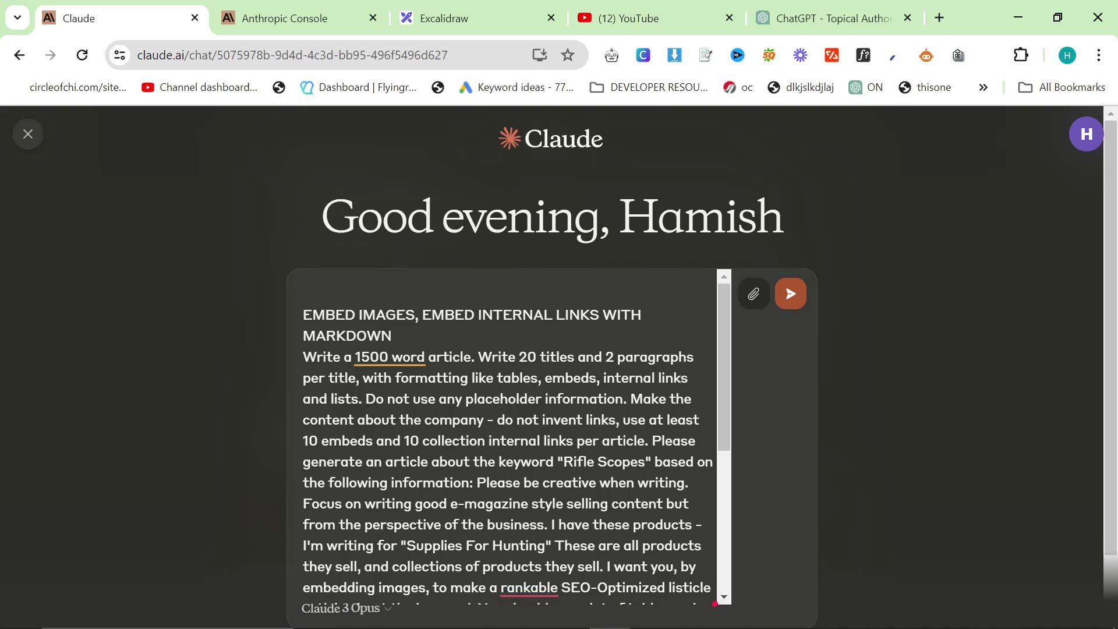
key(ctrl+v)
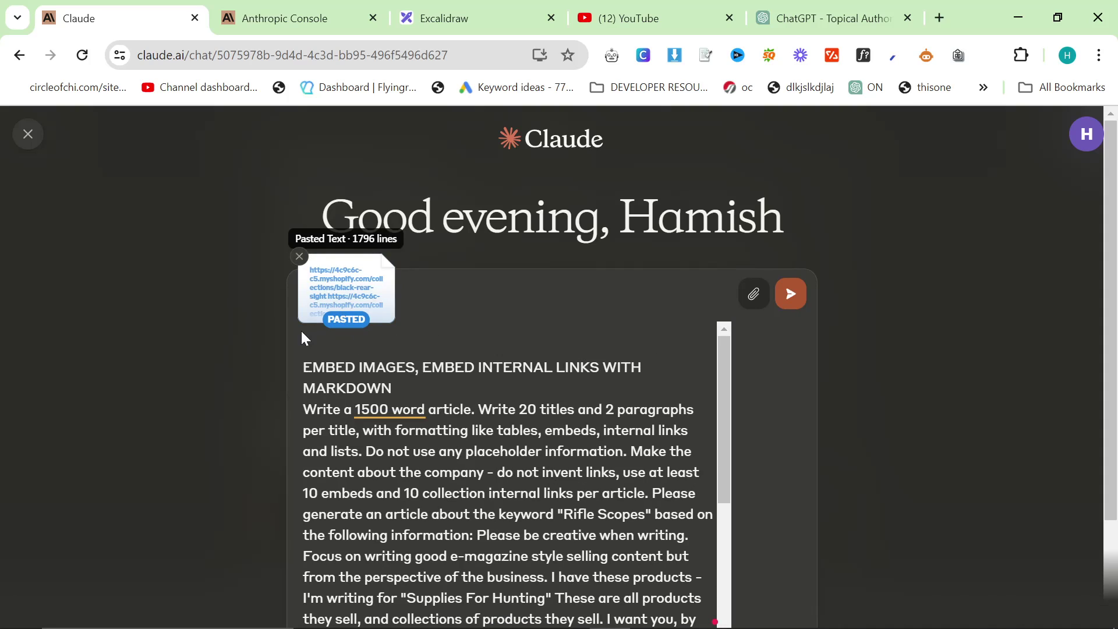
Paste the product list from the 6b99e841 Notepad file into the Claude message as a second attachment and try to send it
key(alt+Tab)
key(alt+Tab)
key(alt+Tab)
key(alt+Tab)
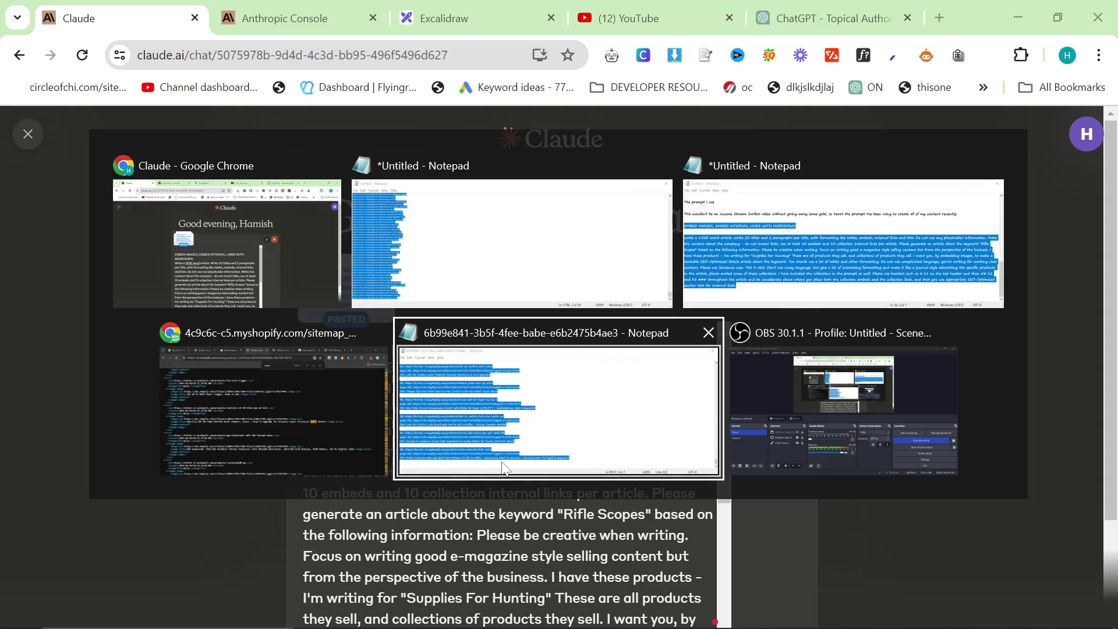
key(alt+Tab)
key(ctrl+v)
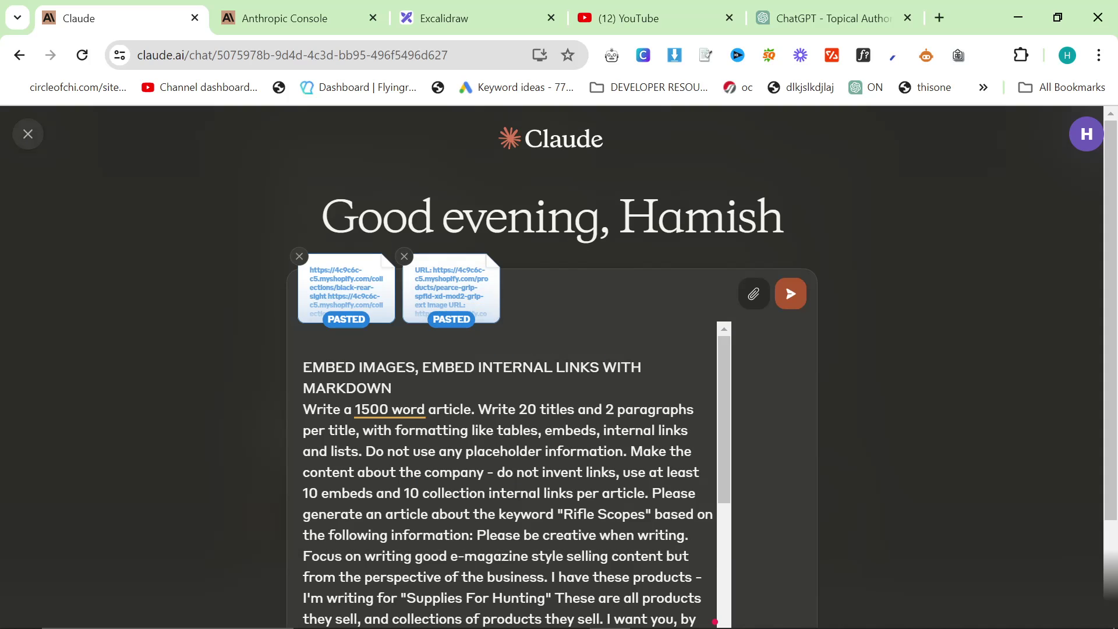
click(791, 294)
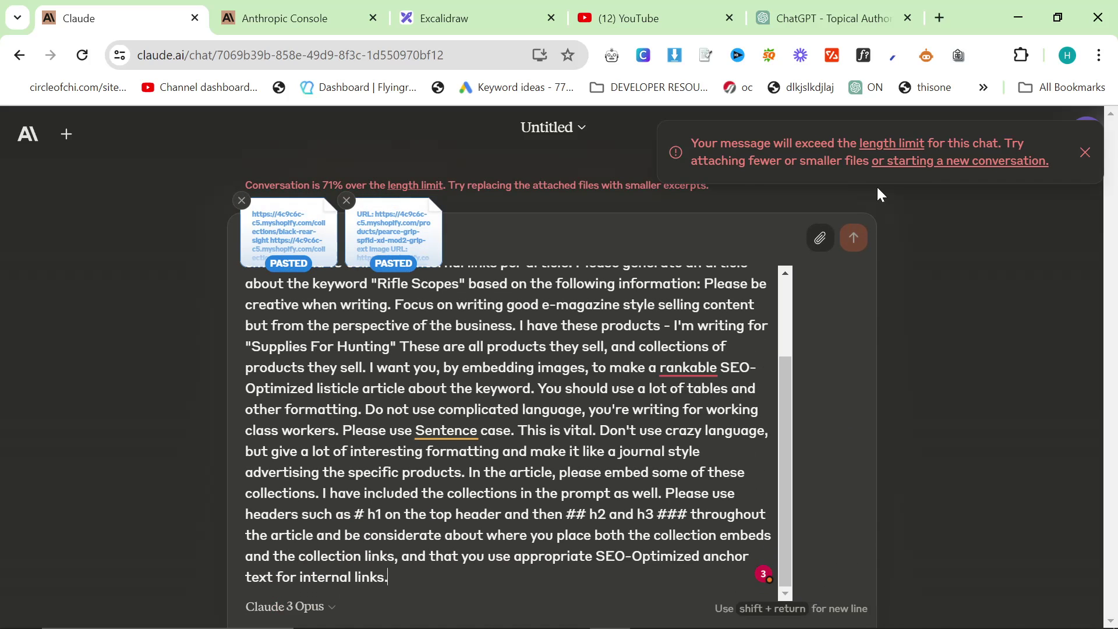
click(1085, 154)
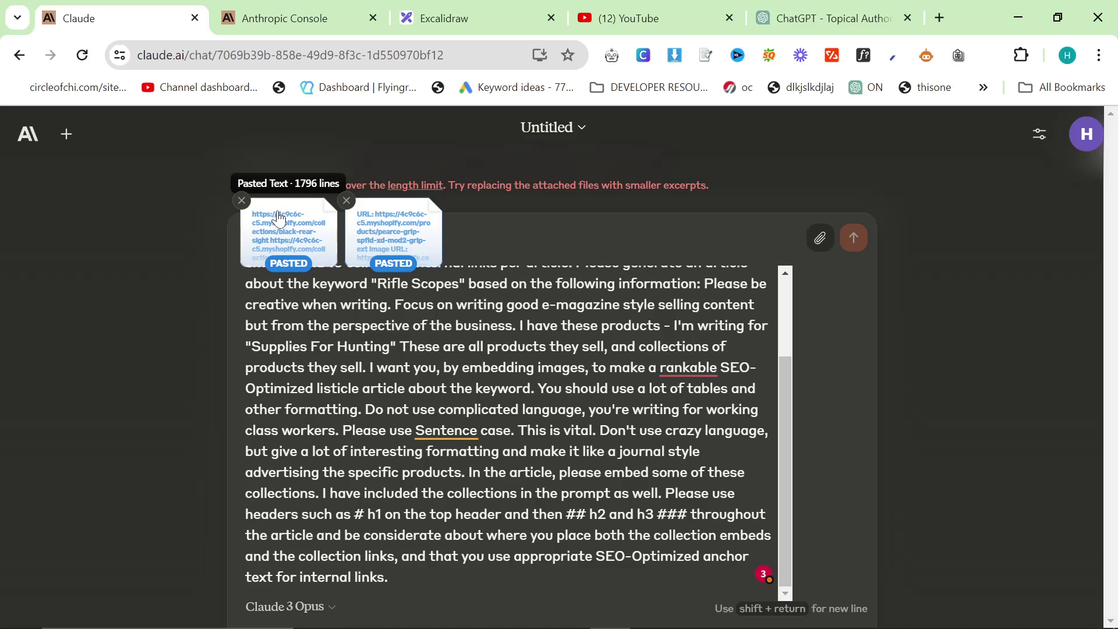
Remove the pasted collection and product list attachments from the Claude message
key(alt+Tab)
key(alt+Tab)
click(245, 205)
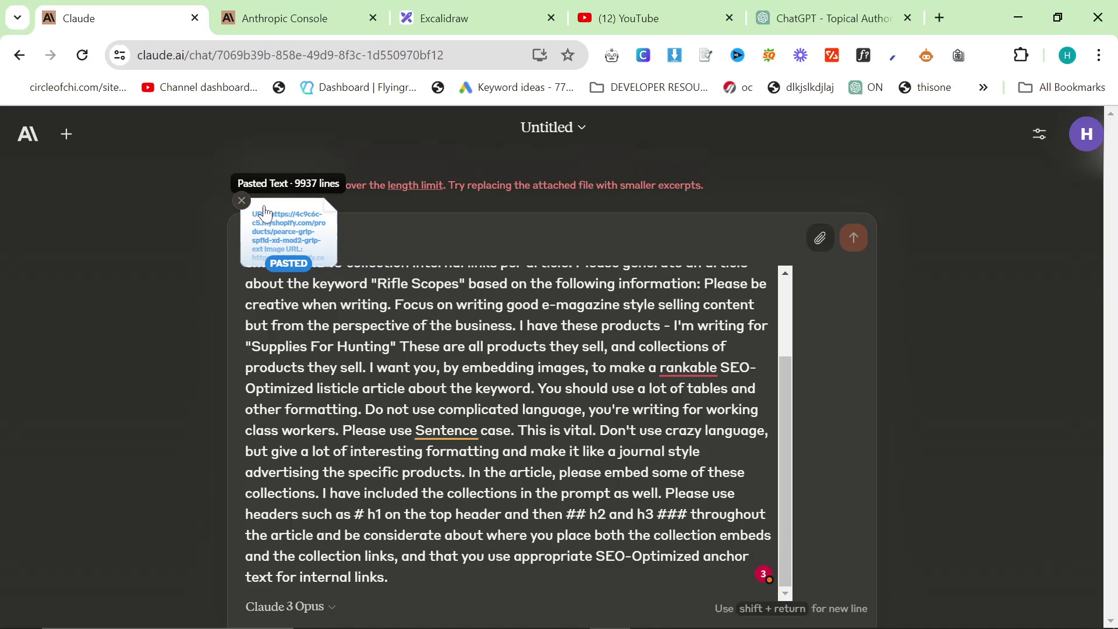
click(244, 206)
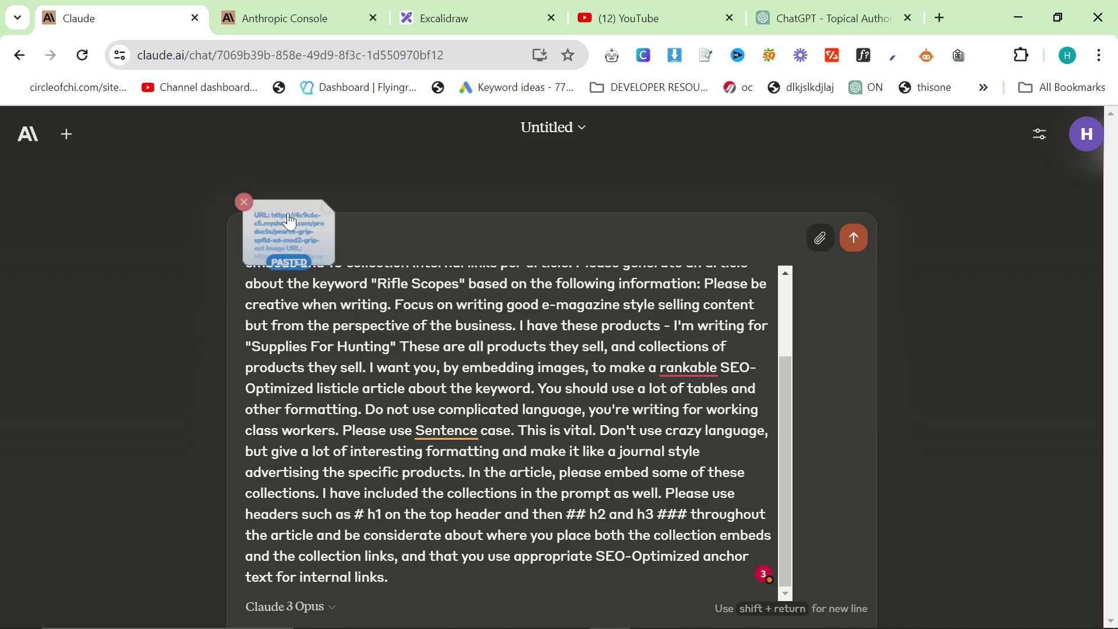
Delete roughly the second half of the product list in the 6b99e841 Notepad file and select all remaining entries
key(alt+Tab)
drag(510, 494, 363, 521)
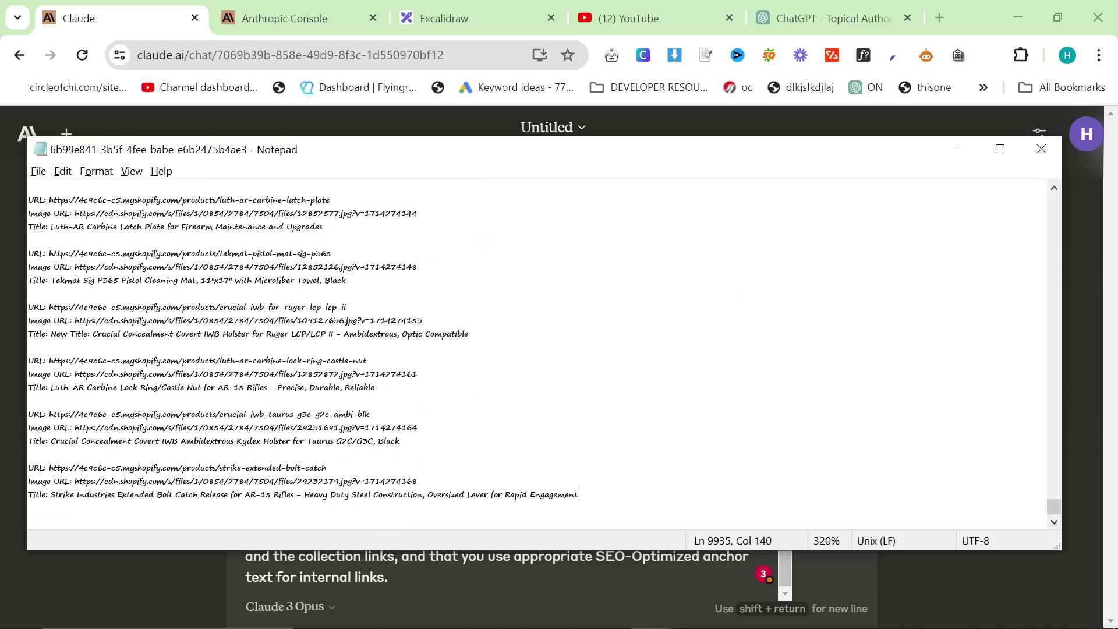
drag(1053, 500, 1053, 337)
shift+click(27, 373)
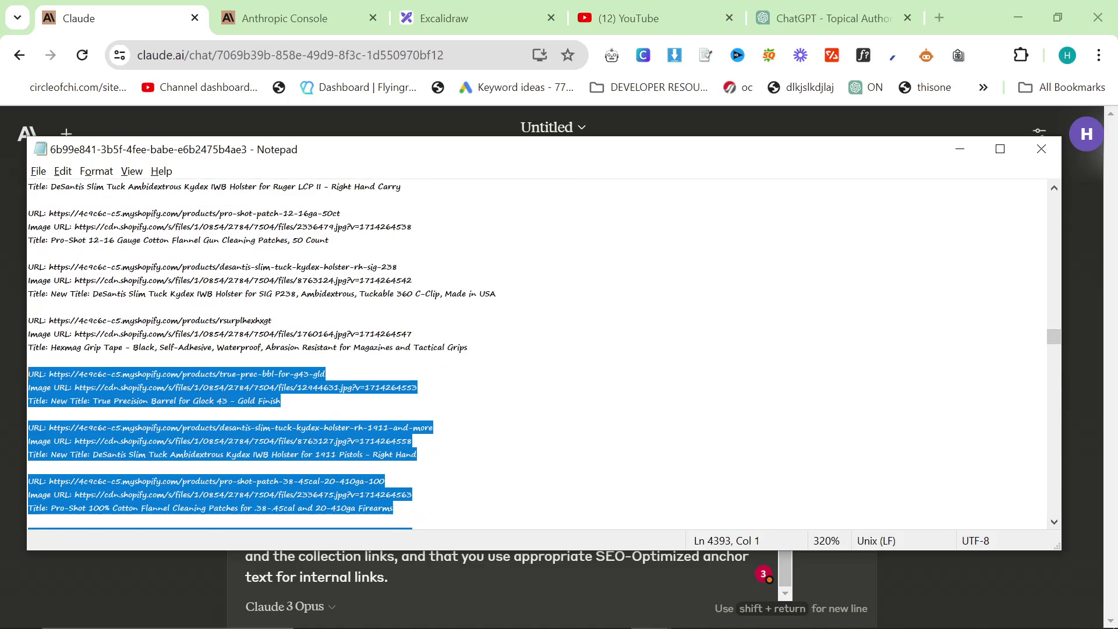
key(BackSpace)
key(BackSpace)
key(ctrl+a)
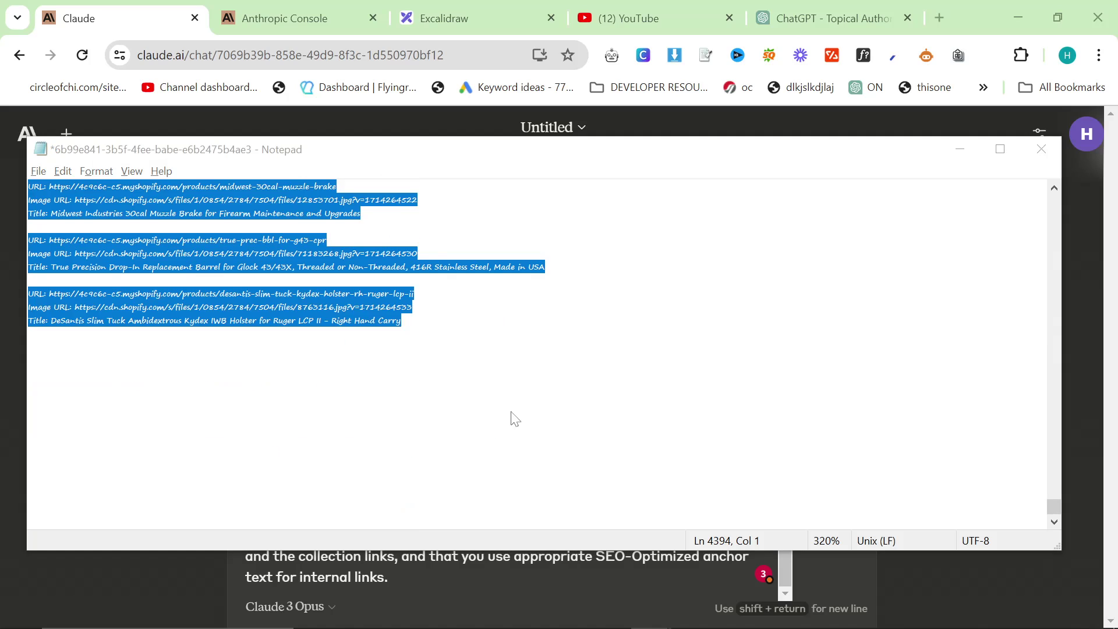
Paste the shortened product list above the prompt in the Claude message as an attachment
click(511, 573)
scroll(506, 436, up, 3)
drag(345, 332, 33, 139)
key(ctrl+v)
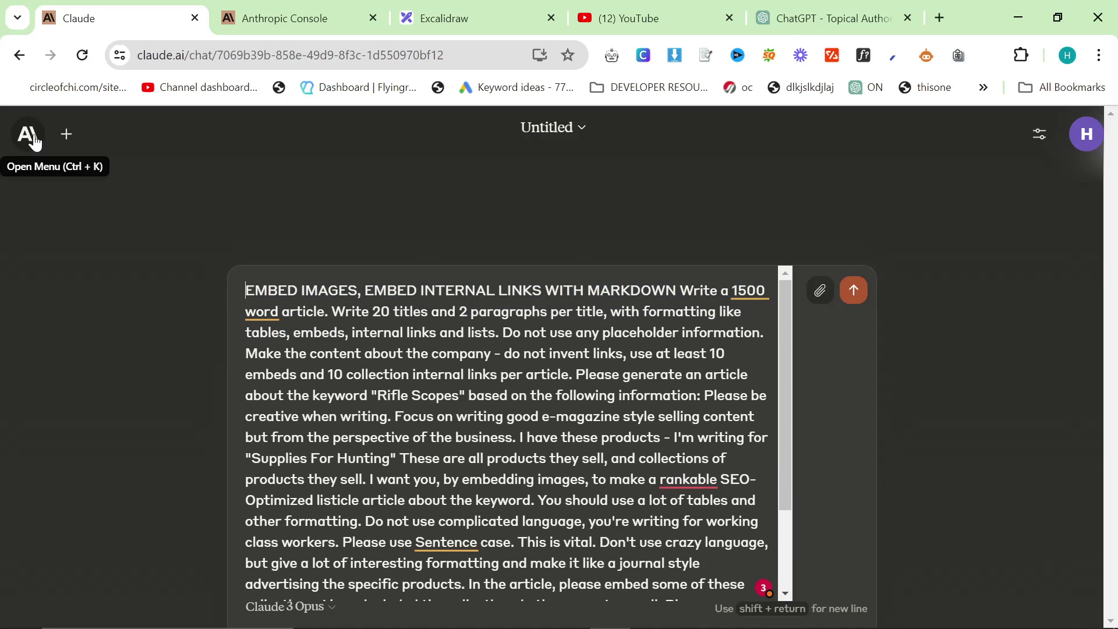
key(alt+Tab)
Delete roughly the last third of the collection URL list in its Notepad window, starting at the wedges collection link
key(alt+Tab)
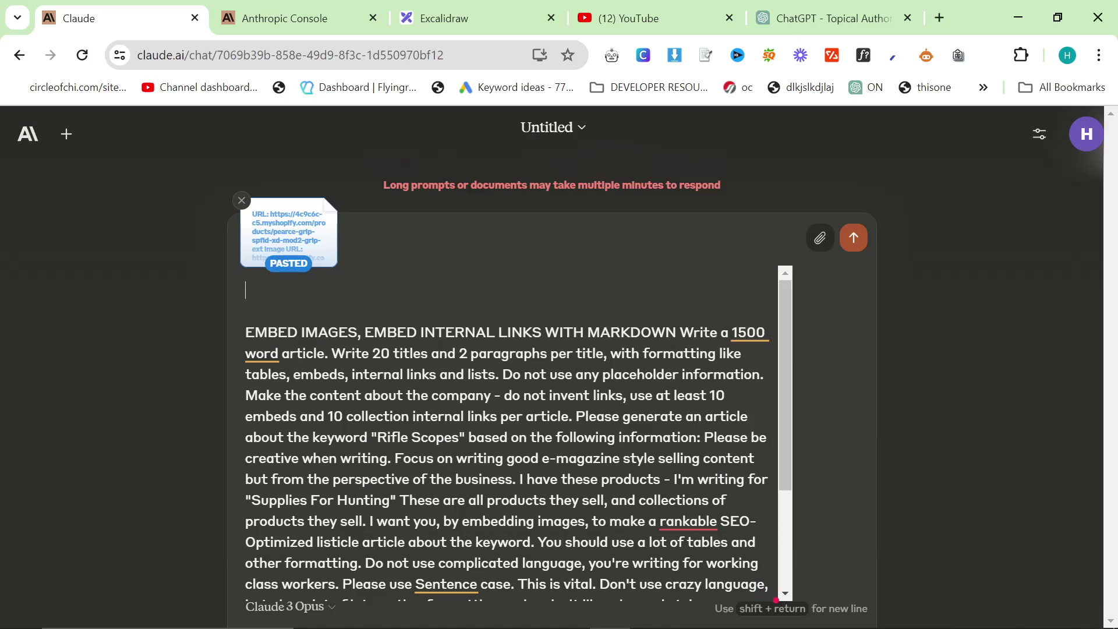
key(alt+Tab)
key(Tab)
click(180, 395)
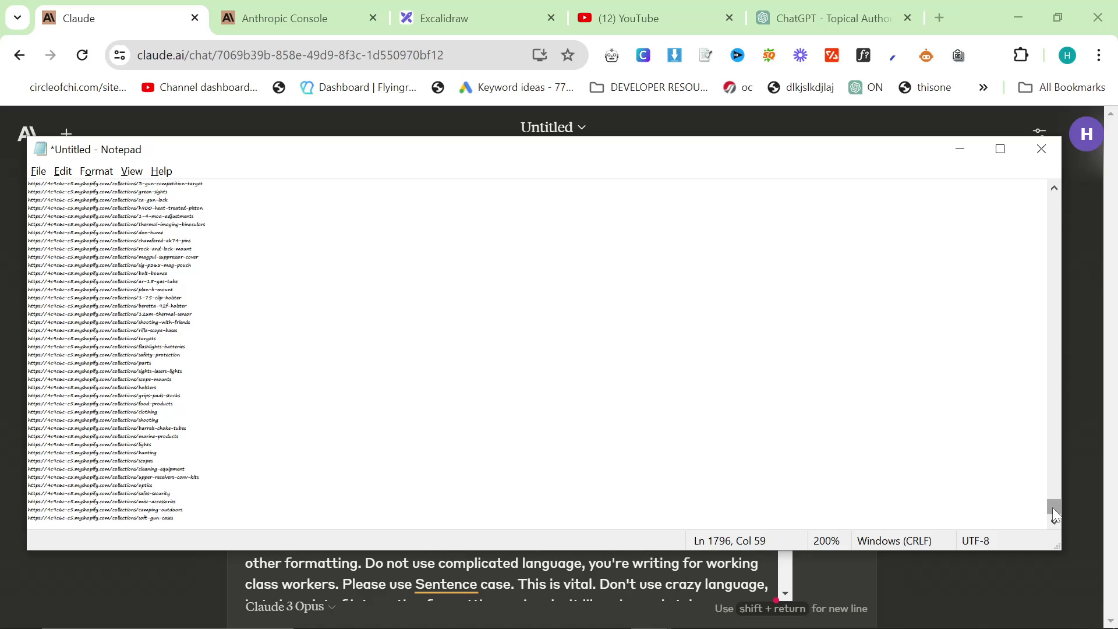
drag(1055, 510, 997, 402)
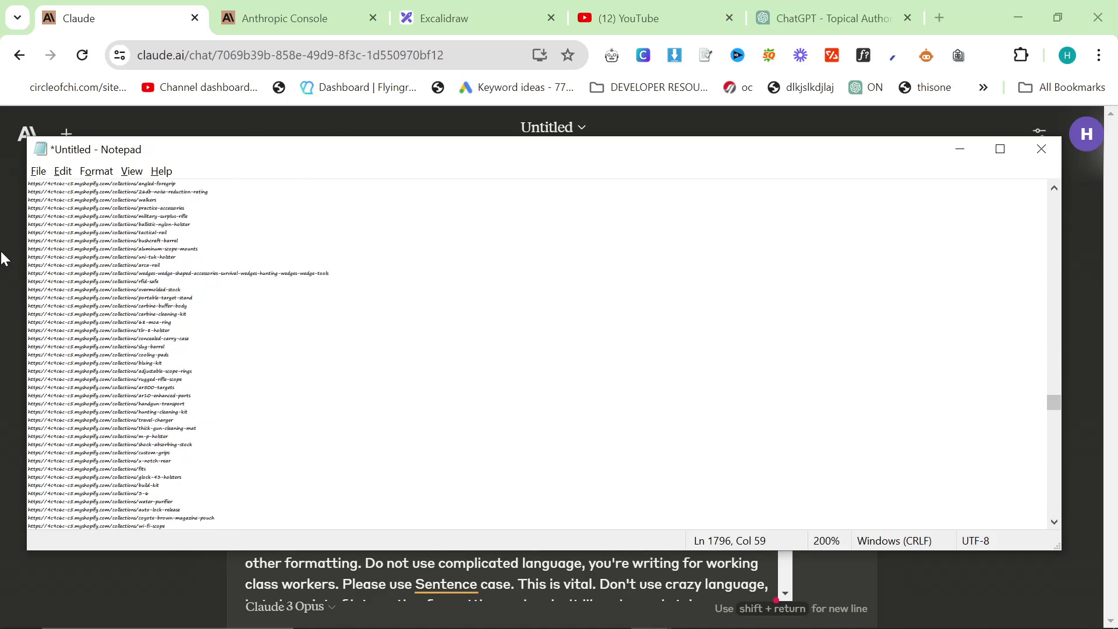
shift+click(28, 273)
key(BackSpace)
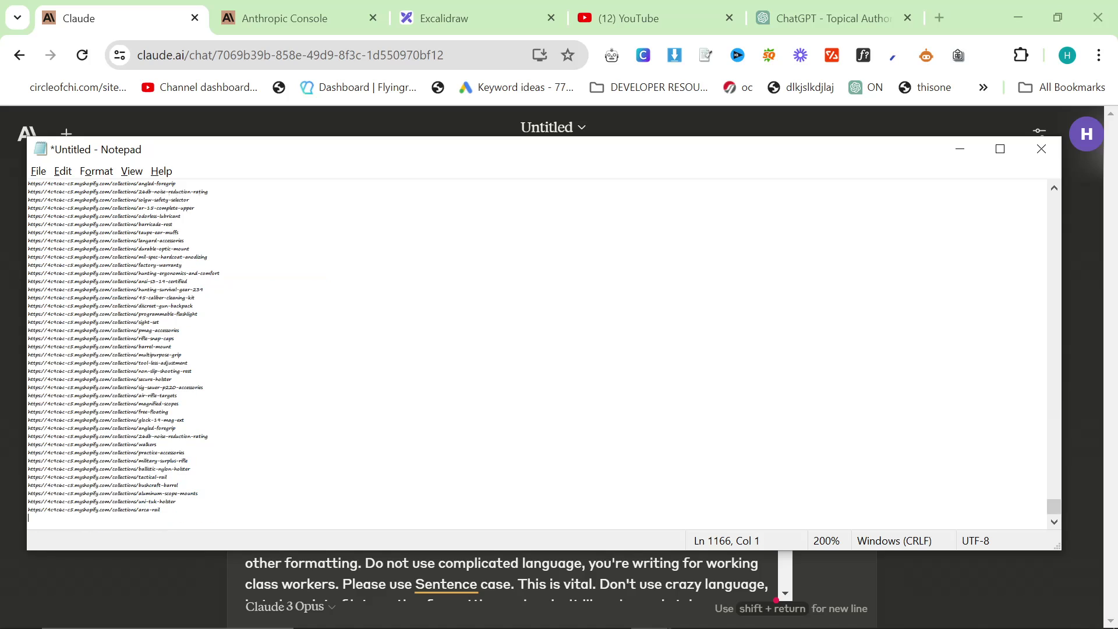
Copy all remaining collection URLs into the Claude message as a second attachment and send the message
key(ctrl+a)
key(alt+Tab)
key(ctrl+v)
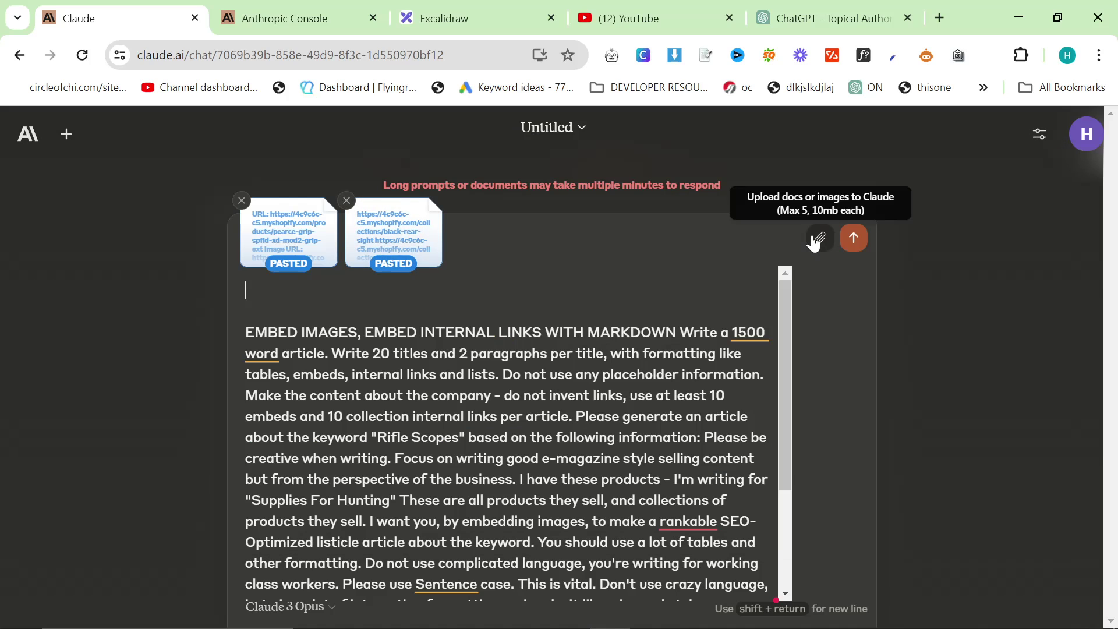
click(854, 238)
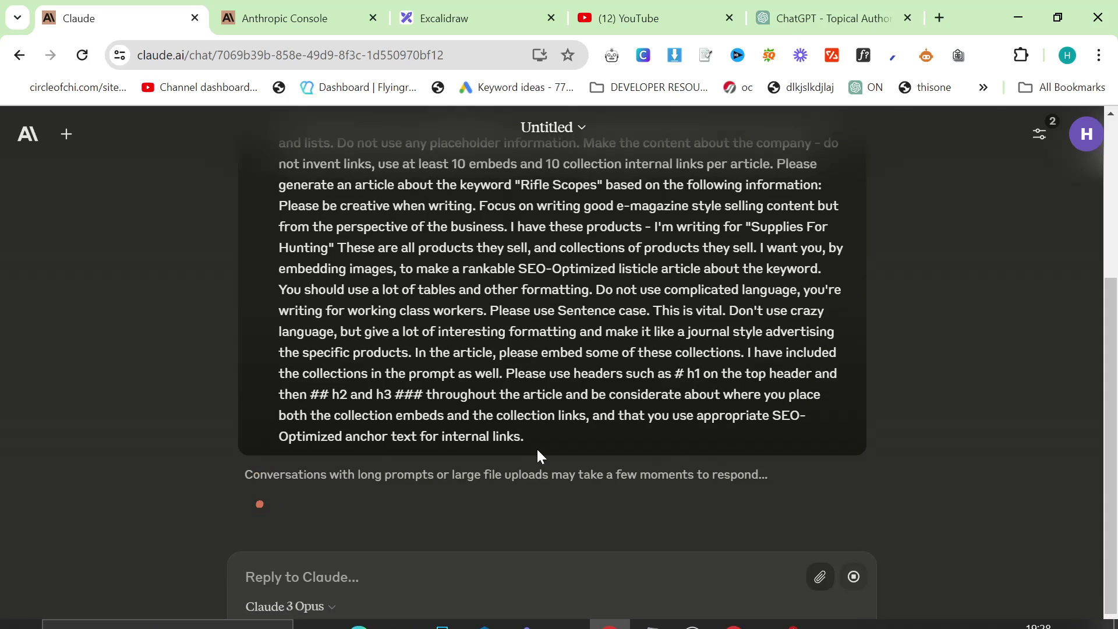
Review the sent Rifle Scopes prompt and its two pasted attachments in the Claude chat while the response is generated
click(262, 18)
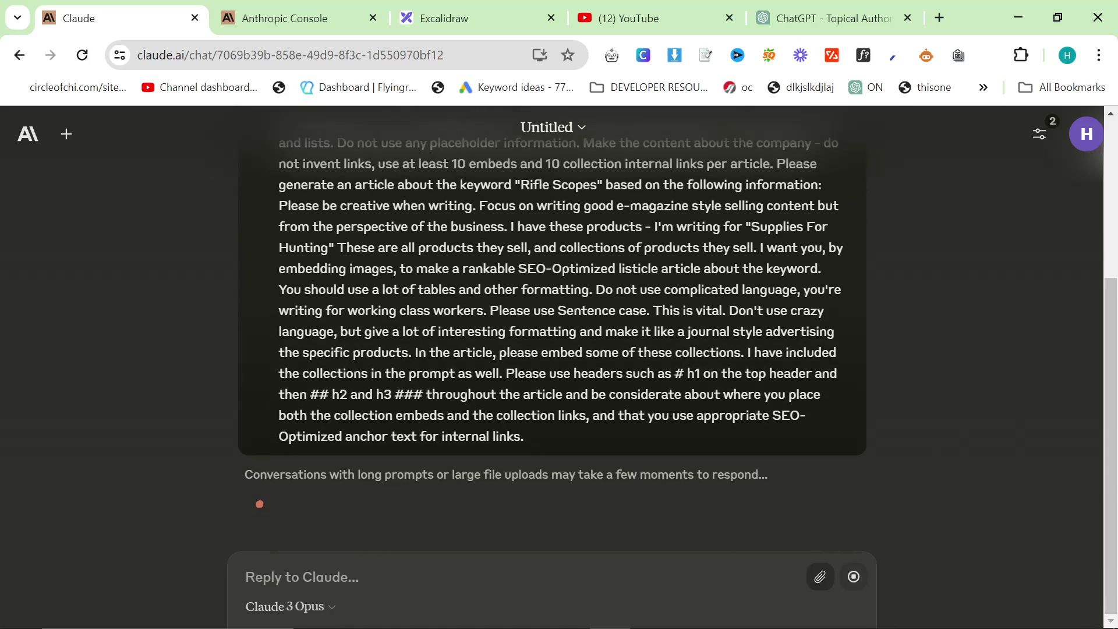
drag(693, 430, 362, 290)
scroll(456, 375, up, 4)
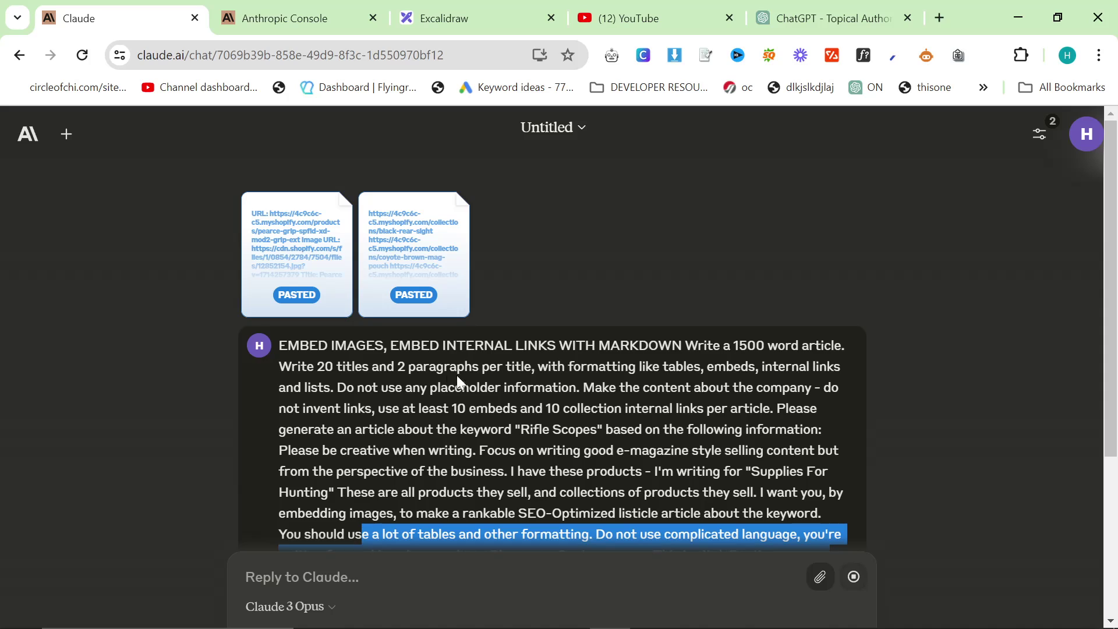
scroll(598, 445, down, 4)
drag(598, 444, 279, 345)
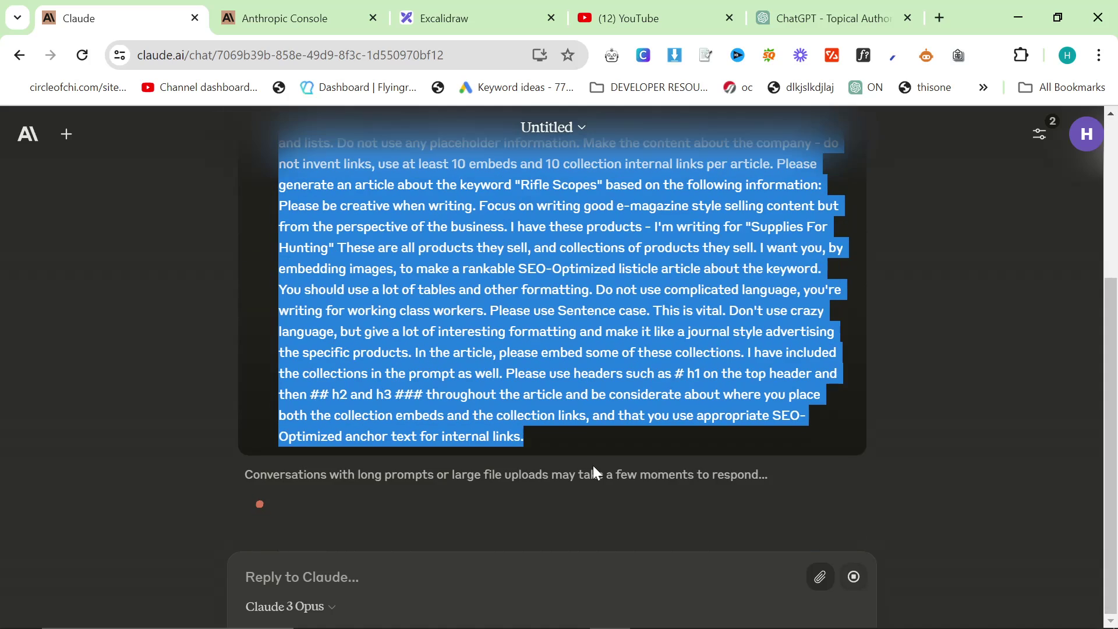
click(973, 477)
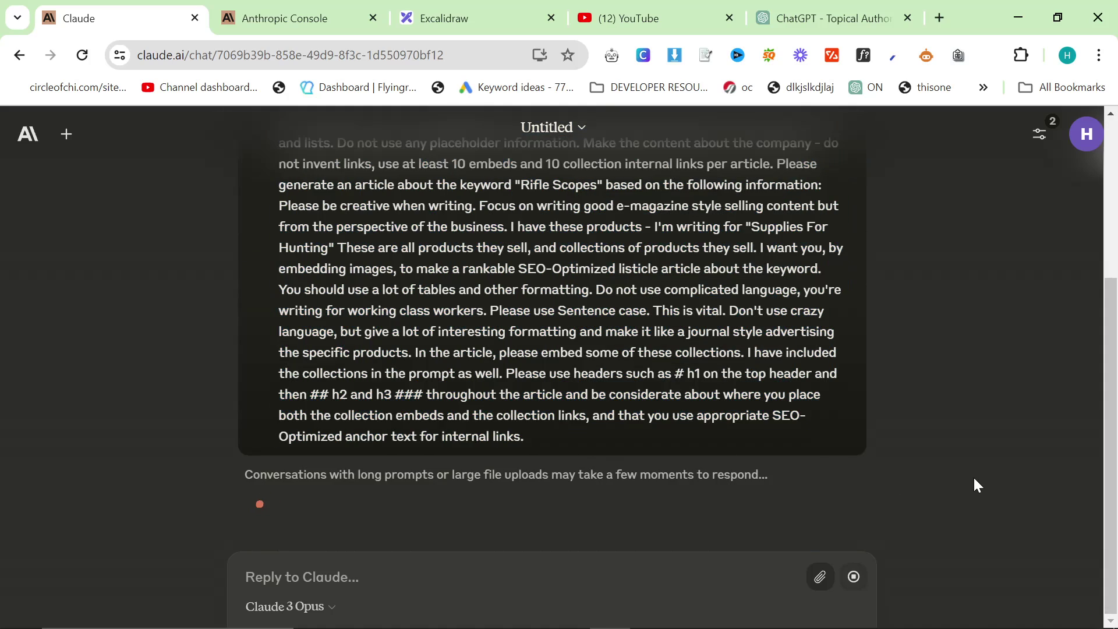
scroll(978, 504, up, 3)
scroll(971, 495, down, 4)
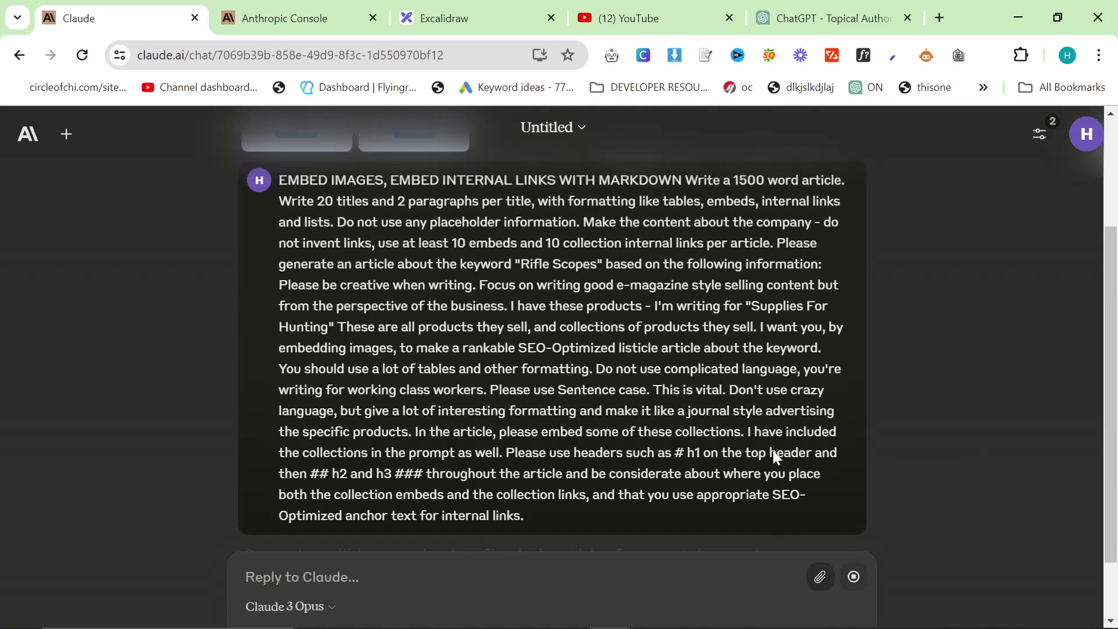
Bring the Notepad window containing the master prompt to the front and enlarge its text to 500%
key(alt+Tab)
key(alt+Tab)
key(alt+Tab)
key(alt+Tab)
key(alt+Tab)
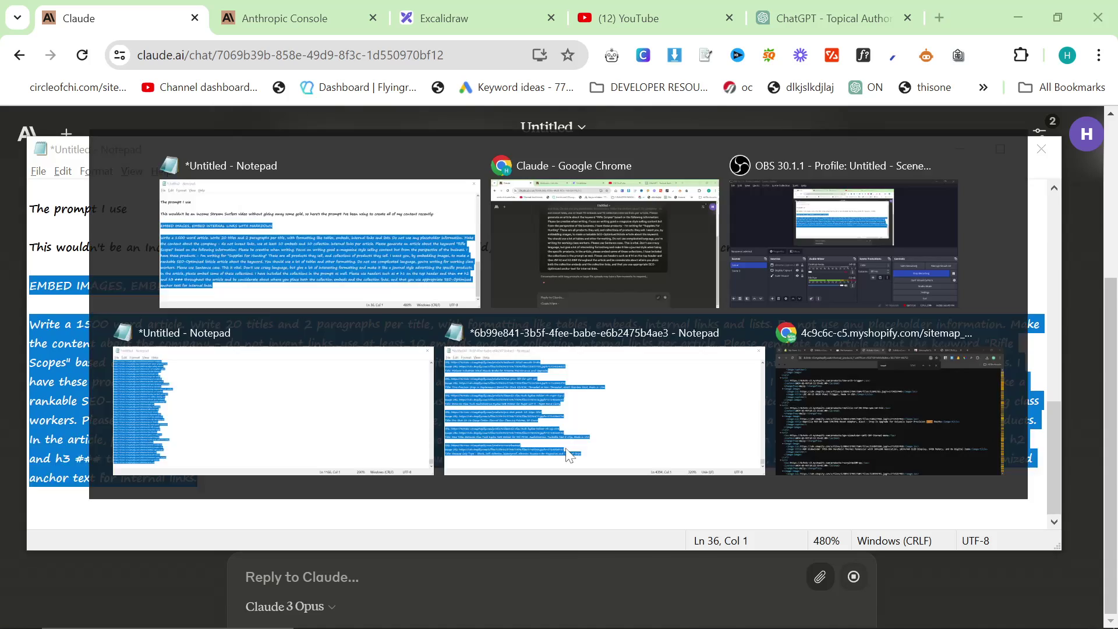
key(alt+Tab)
scroll(827, 454, up, 1)
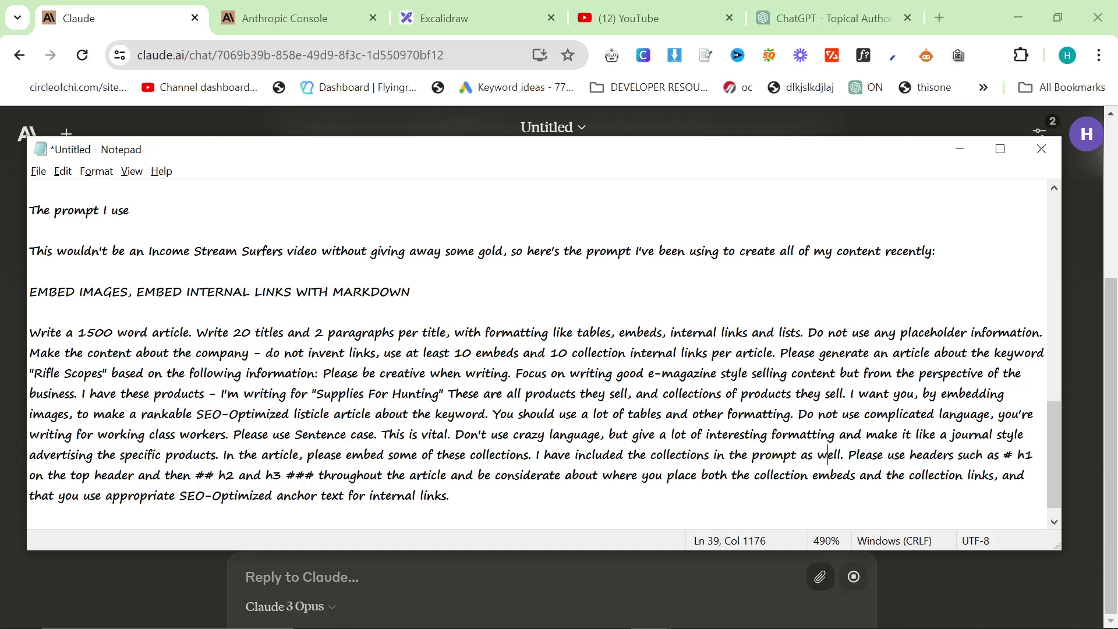
scroll(545, 349, down, 1)
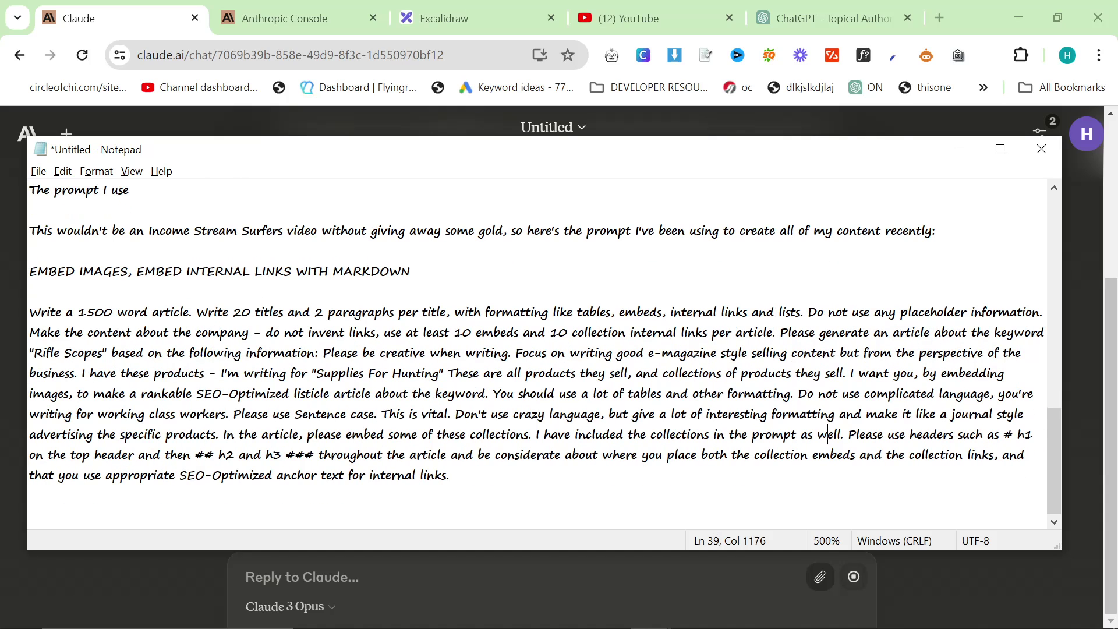
Examine the master prompt's opening instructions on embedded images, internal links, invented links, embed counts and the target keyword
drag(449, 475, 29, 272)
key(alt+Tab)
key(alt+Tab)
drag(29, 271, 409, 271)
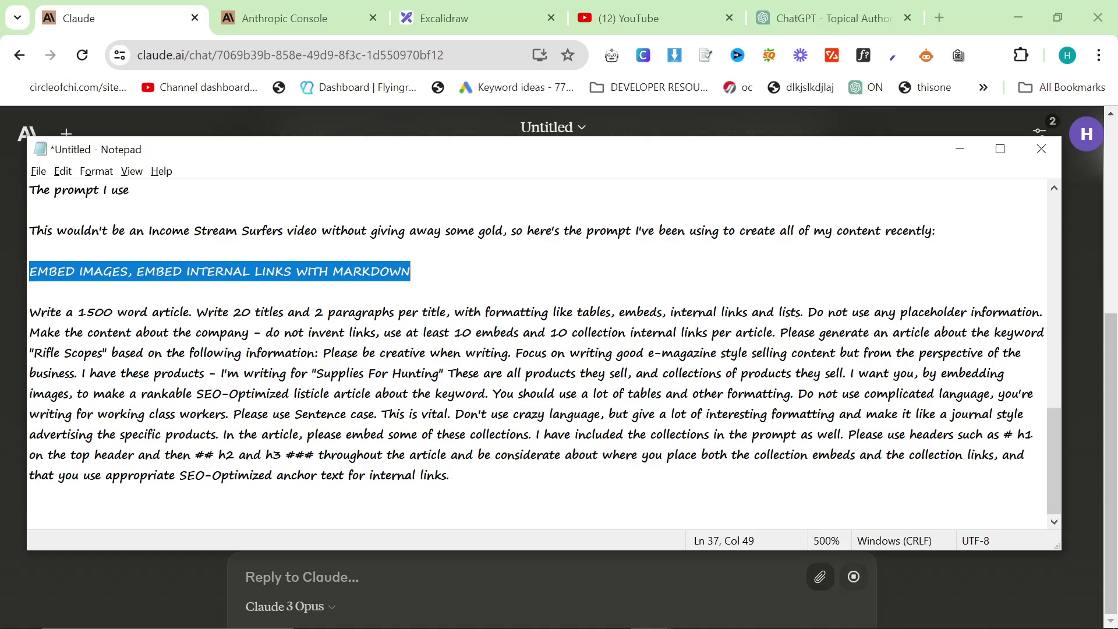
drag(173, 333, 352, 352)
click(266, 332)
click(807, 332)
click(353, 352)
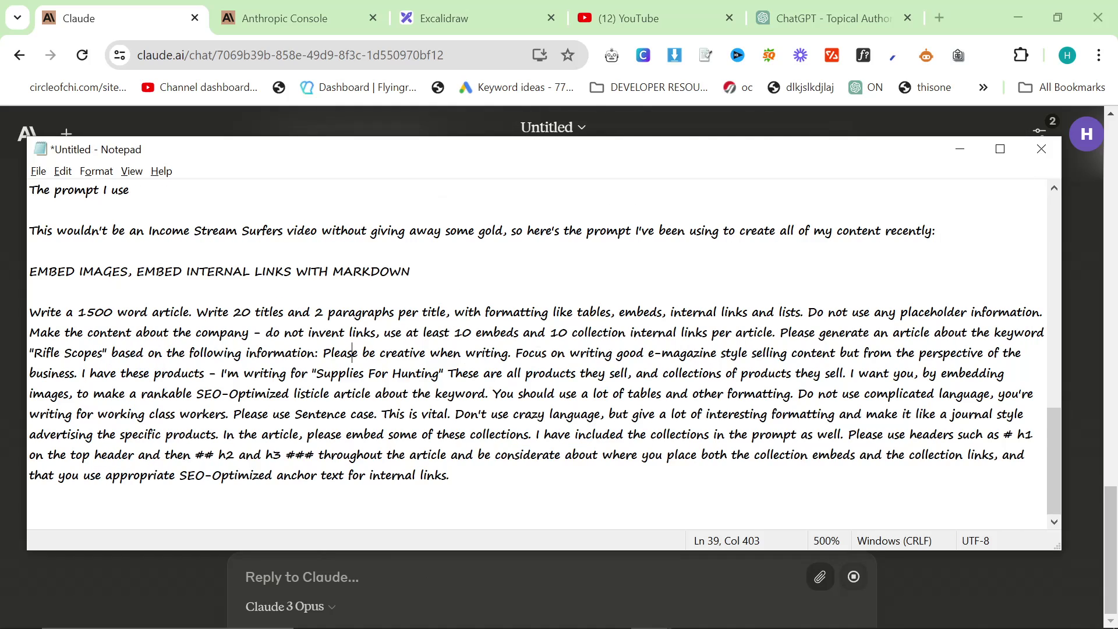
Examine the prompt's middle section on selling style, business context, tables, simple language and the Sentence case requirement
drag(516, 352, 270, 435)
click(439, 372)
drag(270, 434, 997, 393)
click(983, 393)
click(228, 414)
click(502, 413)
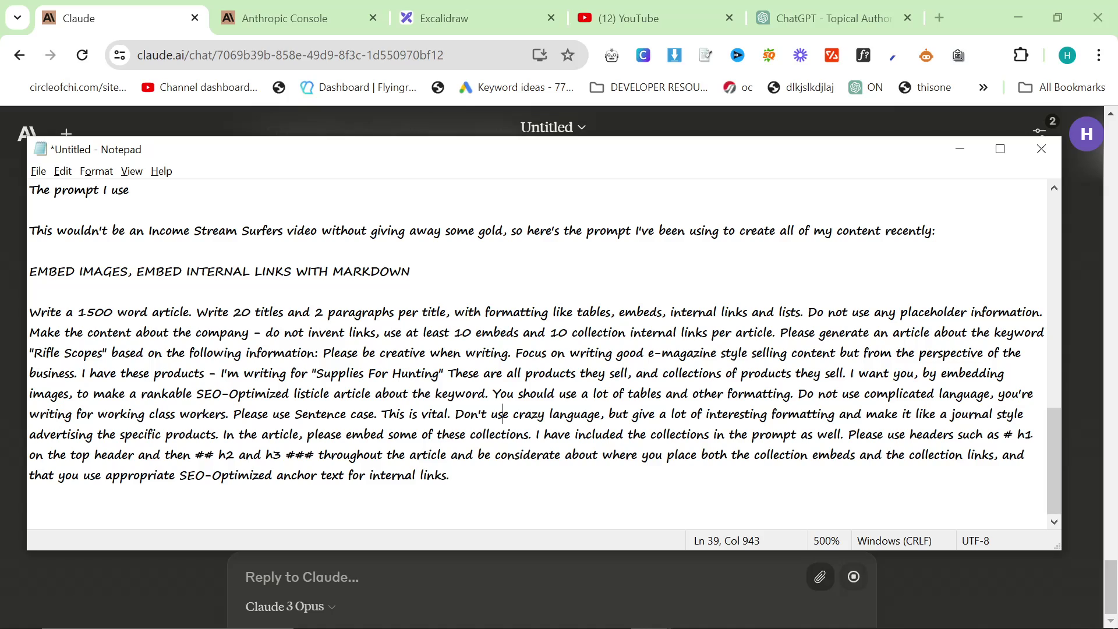
drag(233, 414, 375, 414)
click(376, 414)
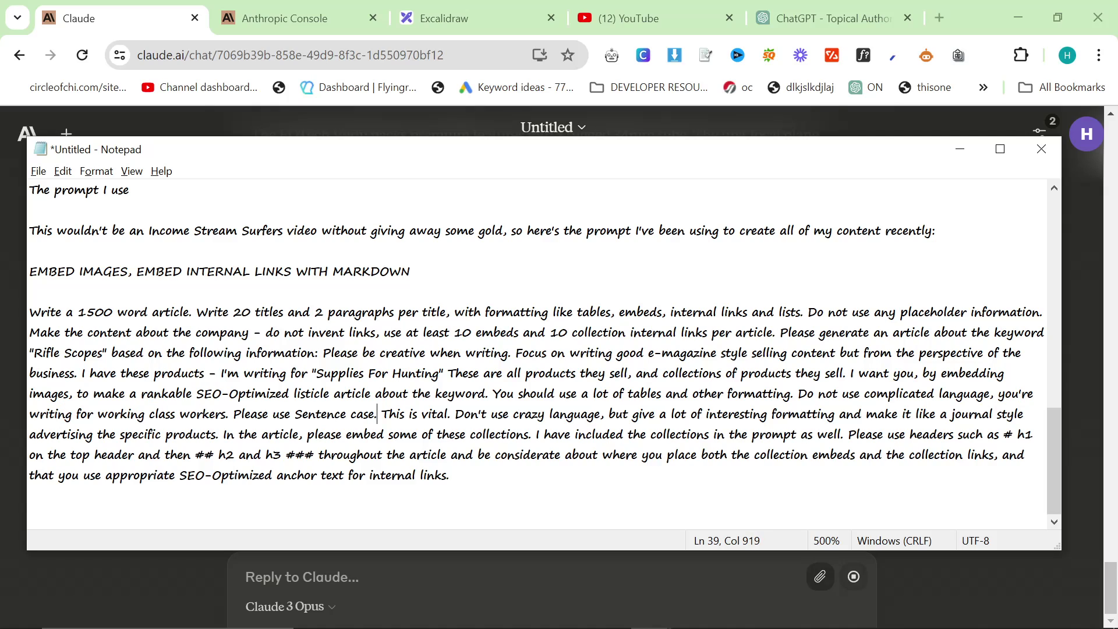
drag(447, 414, 234, 414)
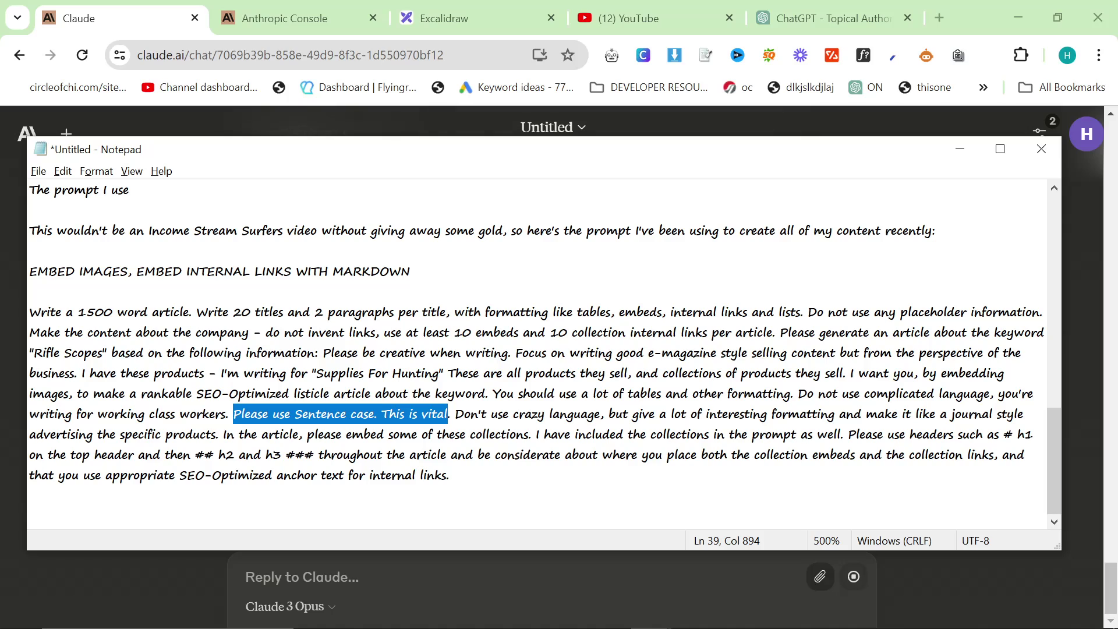
drag(455, 414, 233, 414)
click(422, 413)
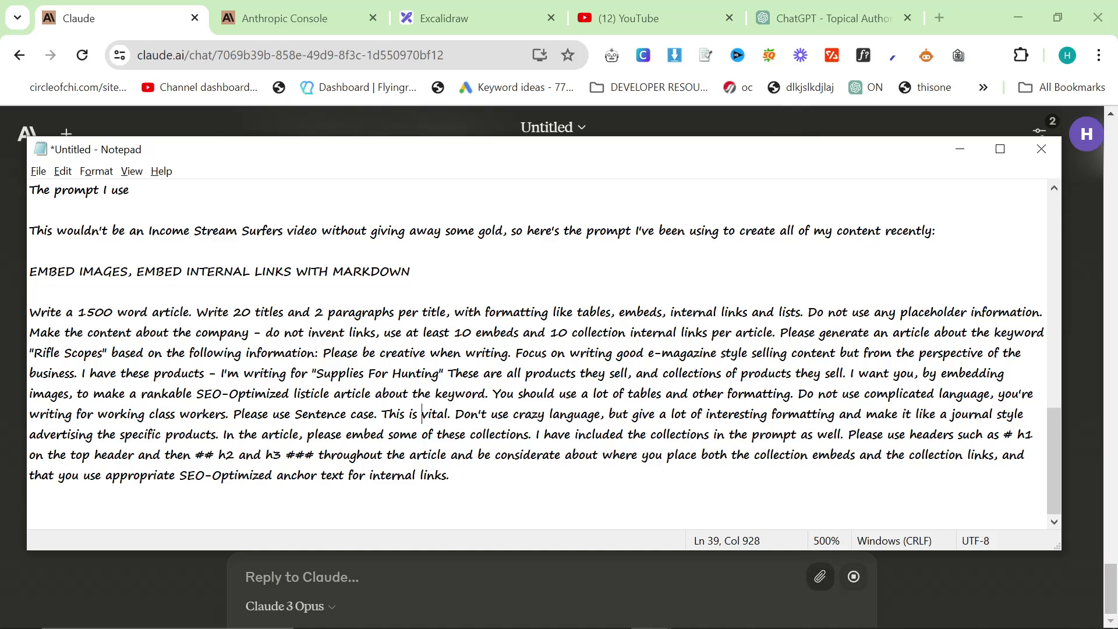
Examine the prompt's closing instructions on included collections, header levels, embed placement and SEO-optimized anchor text
drag(455, 414, 450, 475)
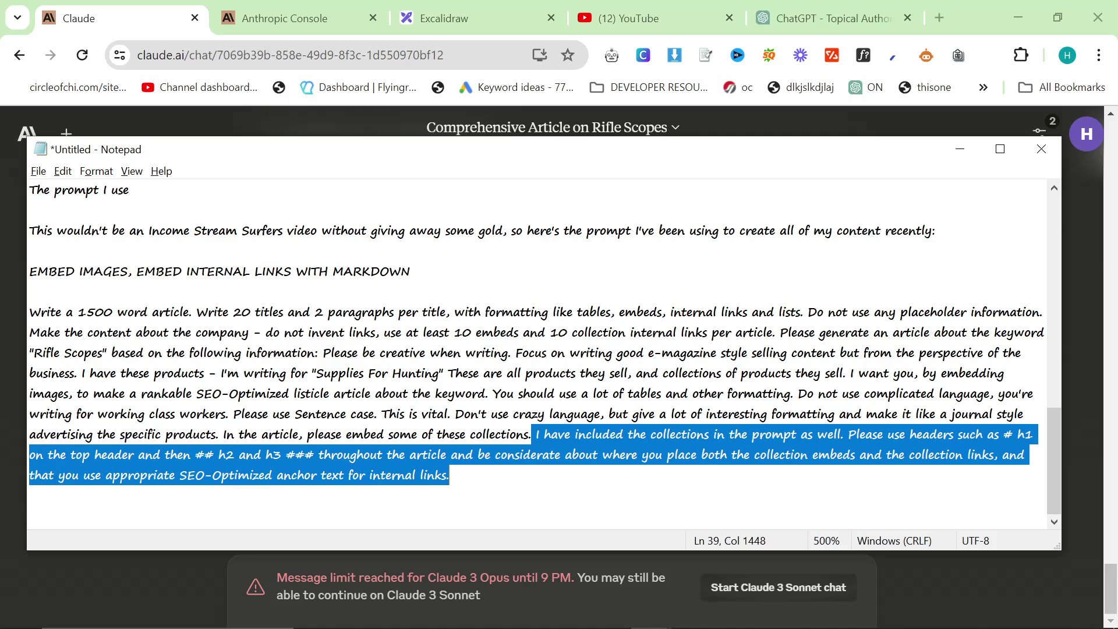
click(449, 475)
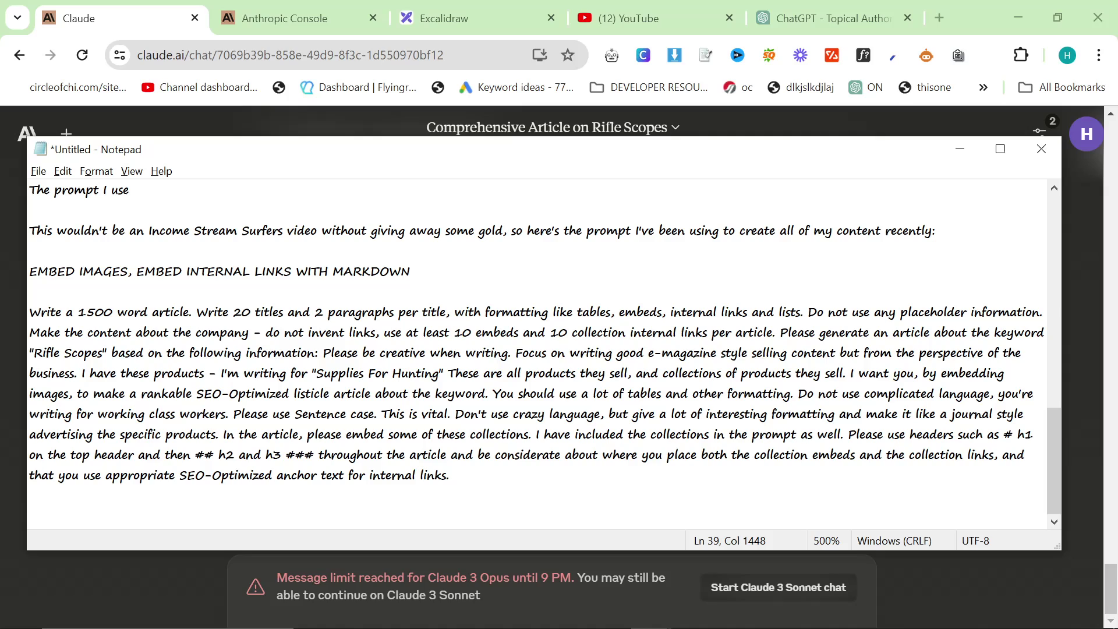
drag(195, 455, 449, 495)
click(332, 474)
click(449, 495)
drag(449, 475, 96, 475)
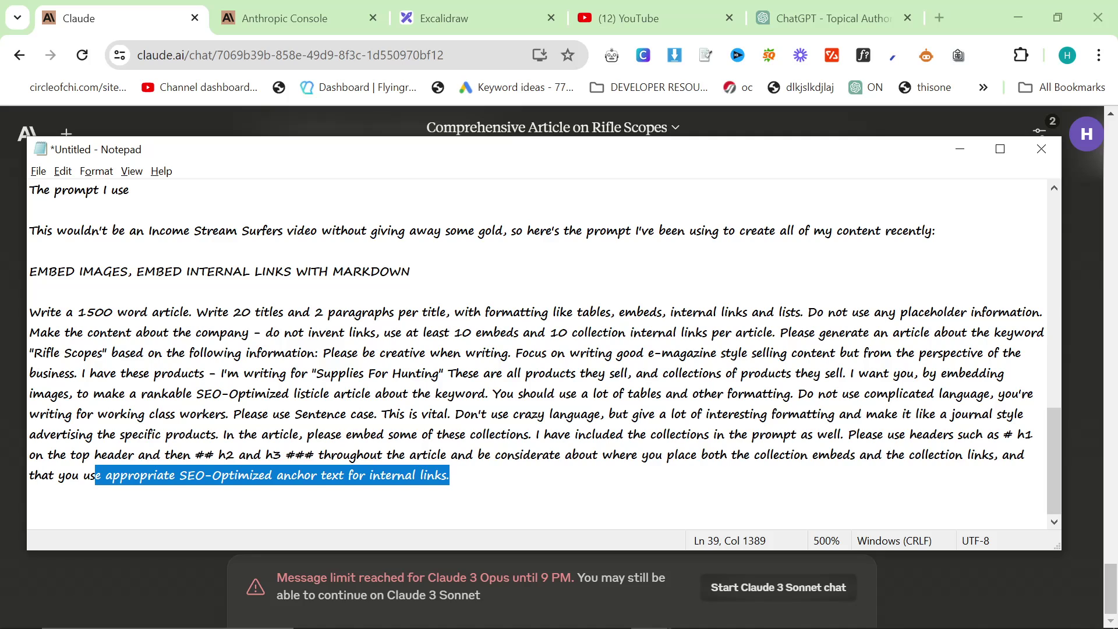
click(362, 475)
Copy Claude's finished rifle scopes article and paste it over the sample Markdown on markdowntohtml.com in a new tab
key(alt+Tab)
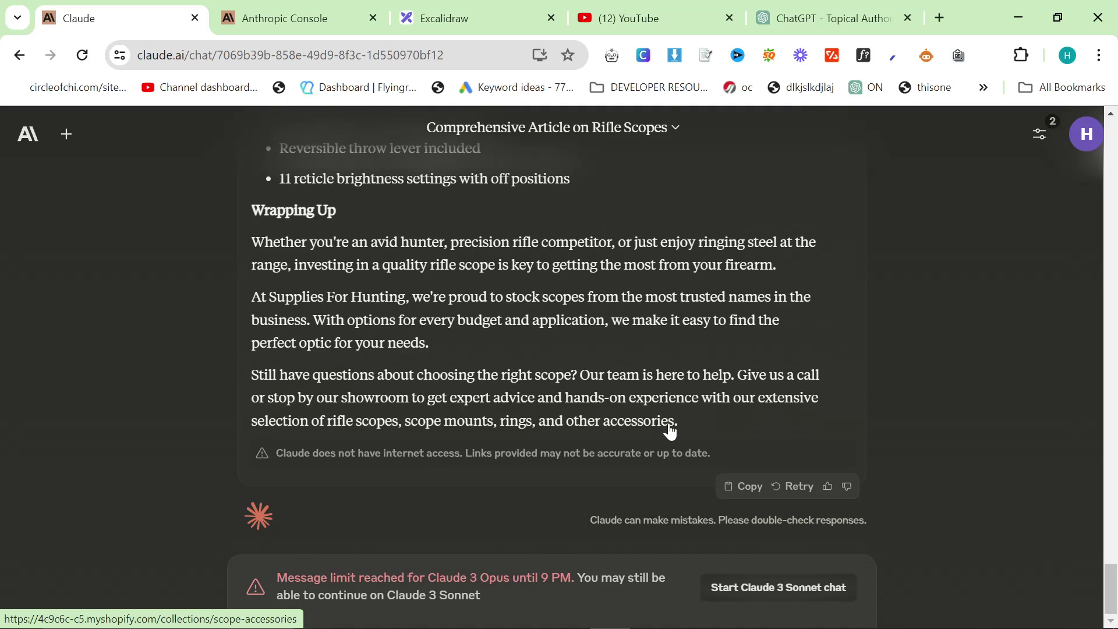
click(755, 488)
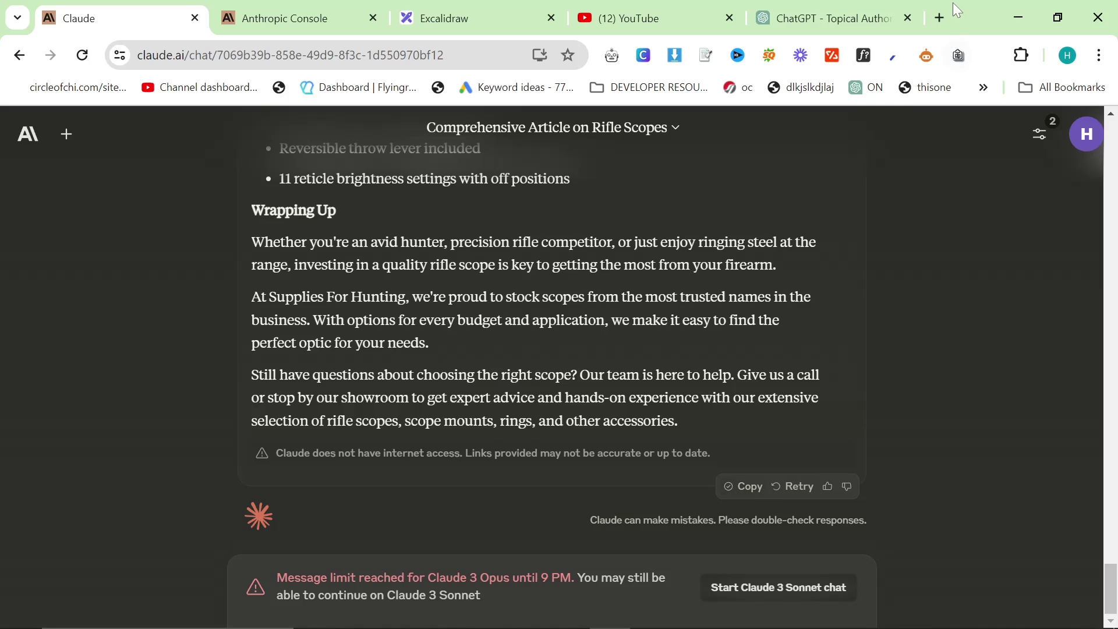
key(ctrl+t)
text(ma)
key(Return)
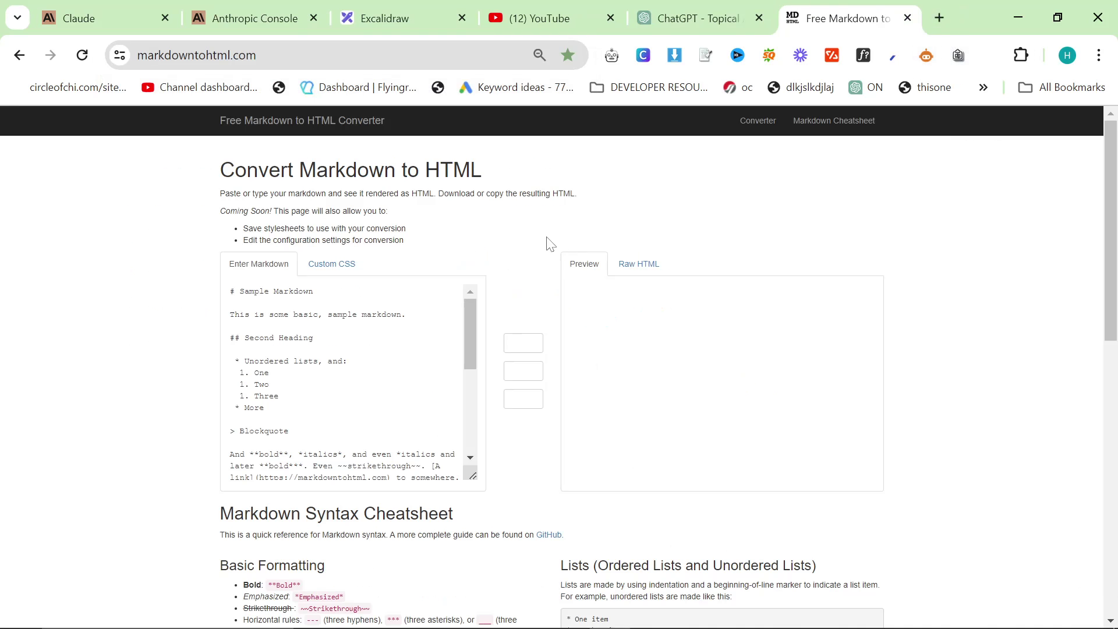
key(ctrl+a)
key(ctrl+v)
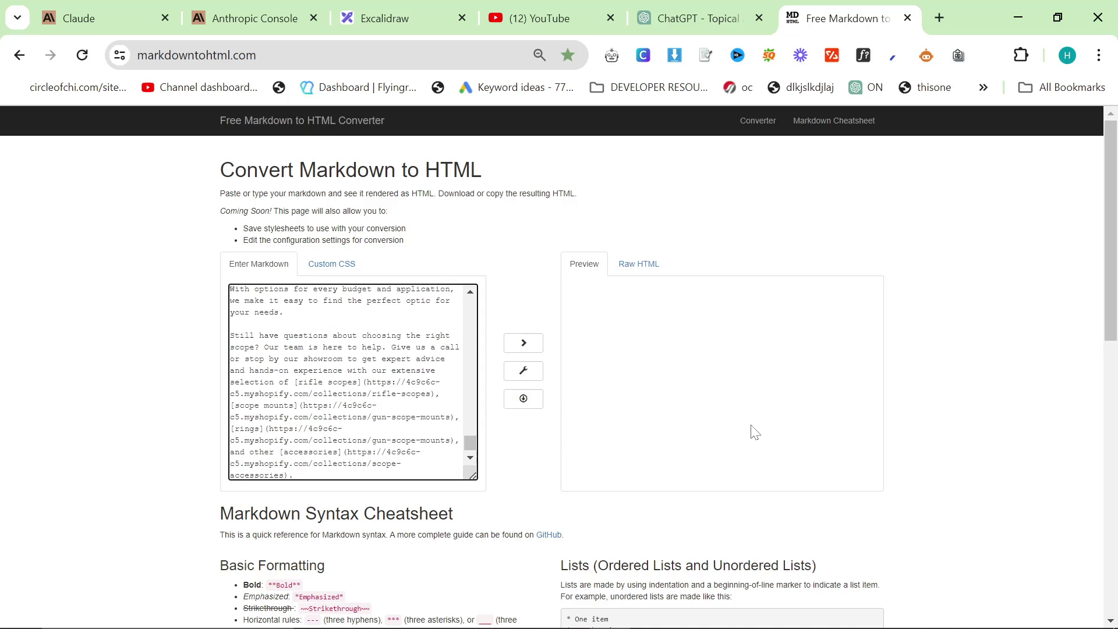
Delete the introductory sentence and blank line above the "Top 20 High-Performance Rifle Scopes for Hunters and Marksmen" heading in the Markdown
scroll(475, 402, up, 10)
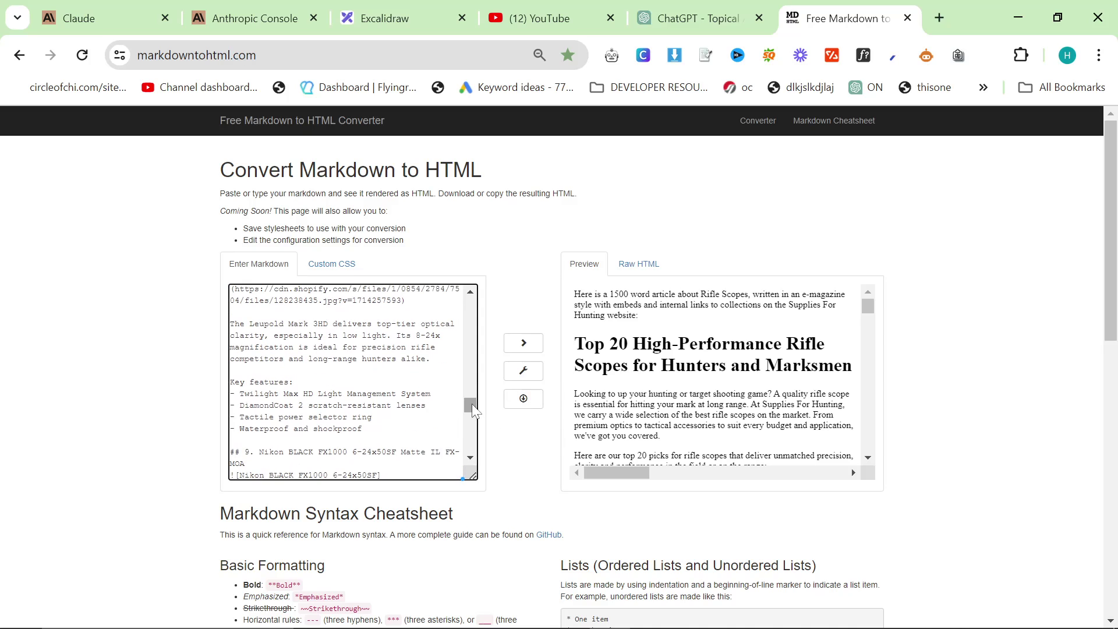
drag(473, 406, 473, 291)
drag(315, 324, 87, 239)
key(BackSpace)
key(Down)
key(Delete)
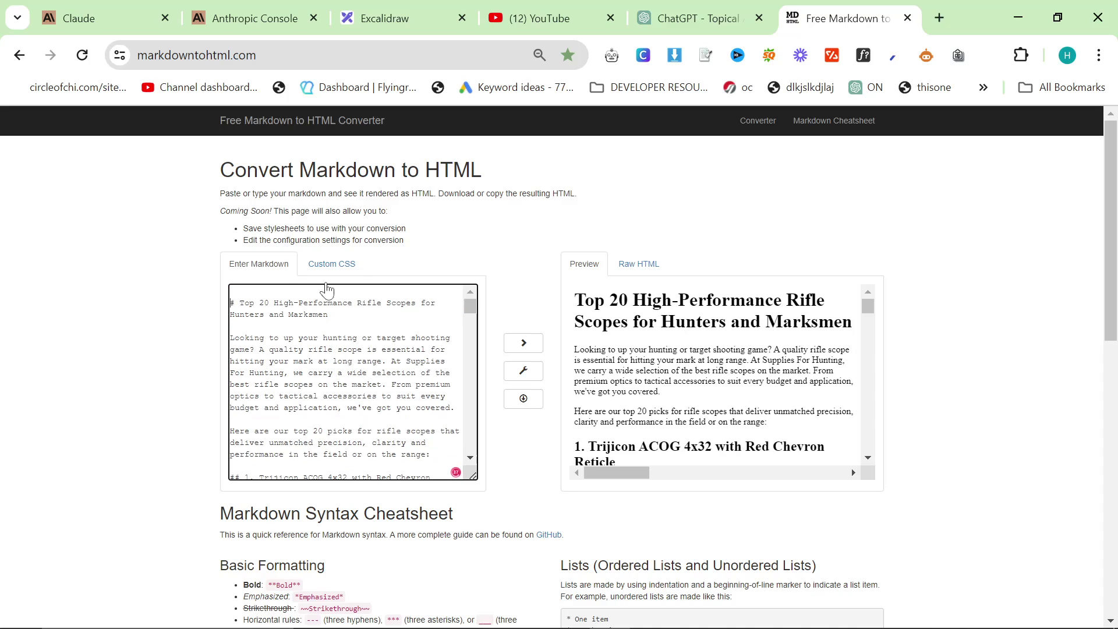
Look through the article's rendered preview and Markdown source, checking the product images, feature lists and collection links
scroll(699, 392, down, 3)
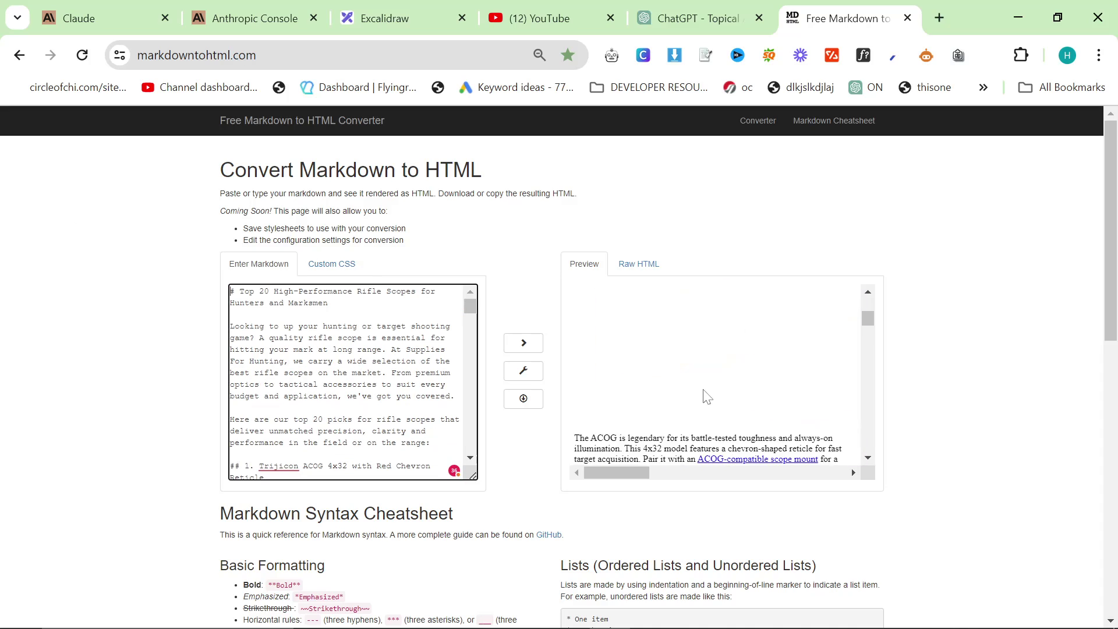
scroll(707, 396, down, 2)
scroll(707, 396, down, 3)
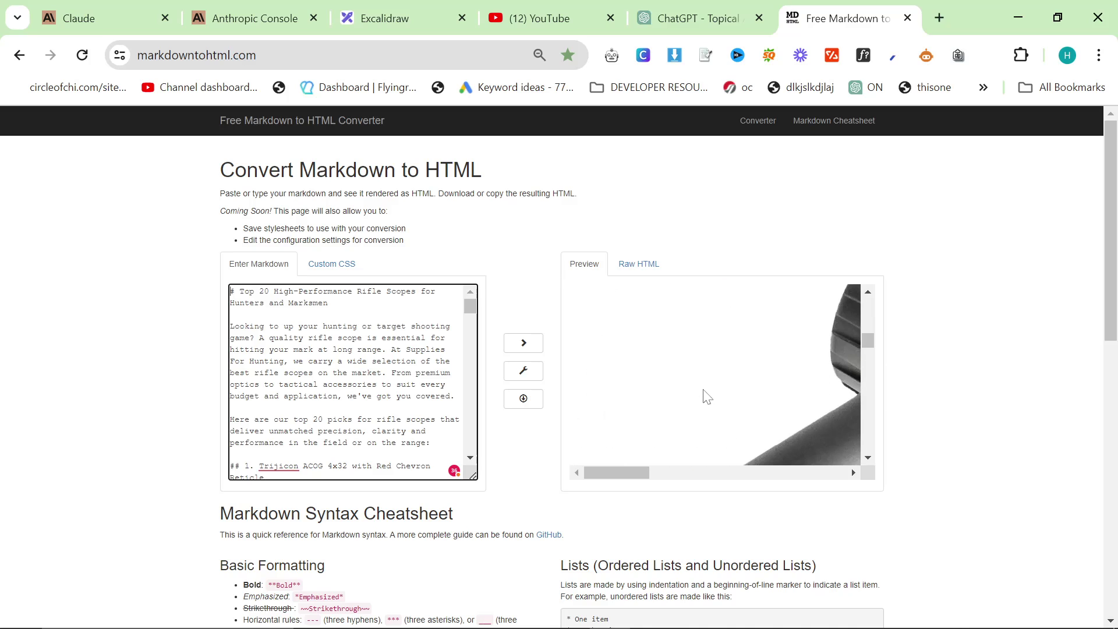
scroll(349, 379, down, 15)
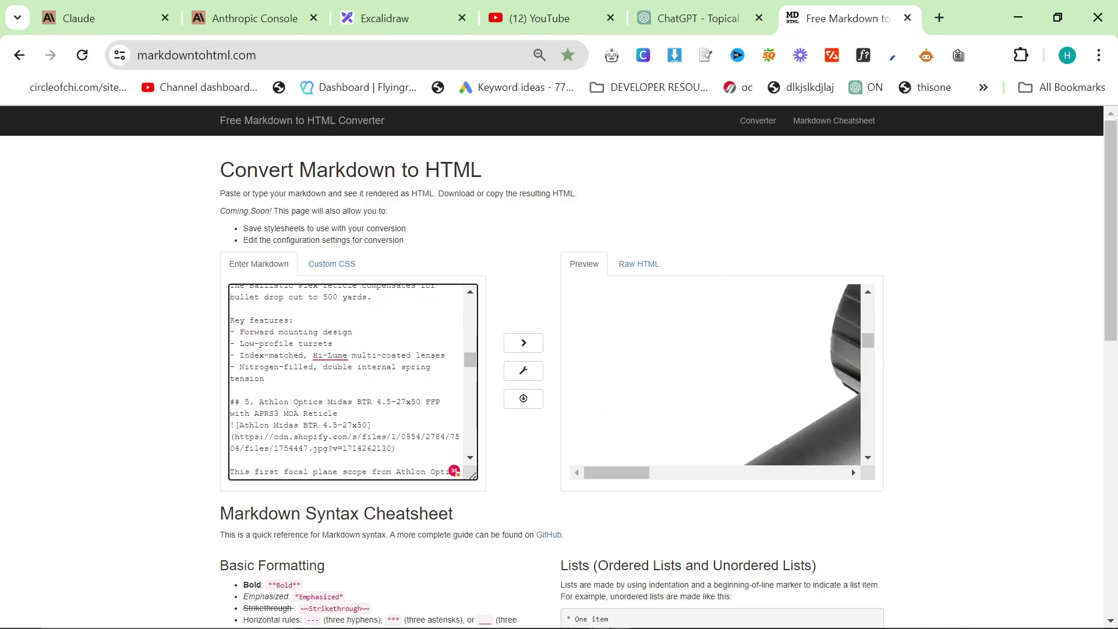
scroll(349, 382, down, 15)
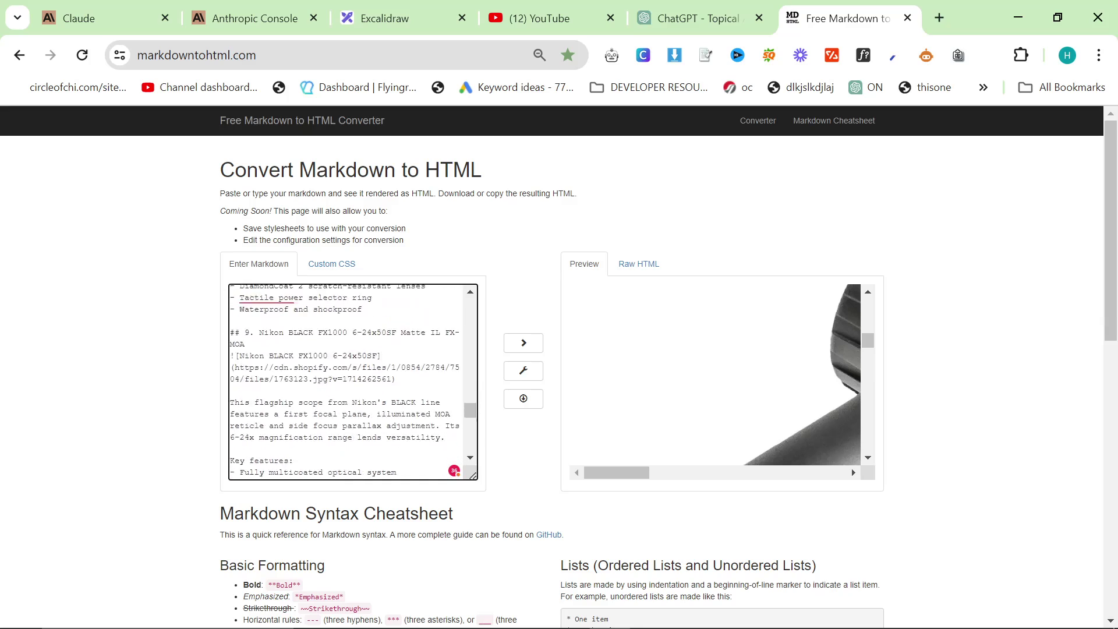
scroll(353, 381, down, 10)
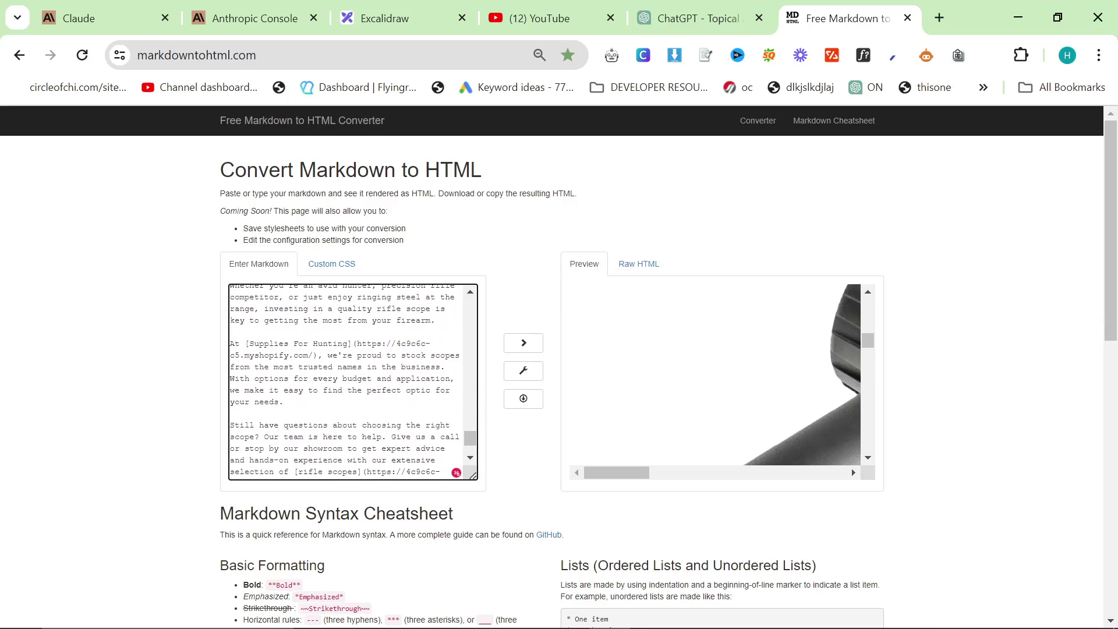
Change the scope count to 11 in the article's main heading and in the "Here are our top" introductory sentence of the Markdown
scroll(469, 457, up, 7)
drag(470, 412, 457, 254)
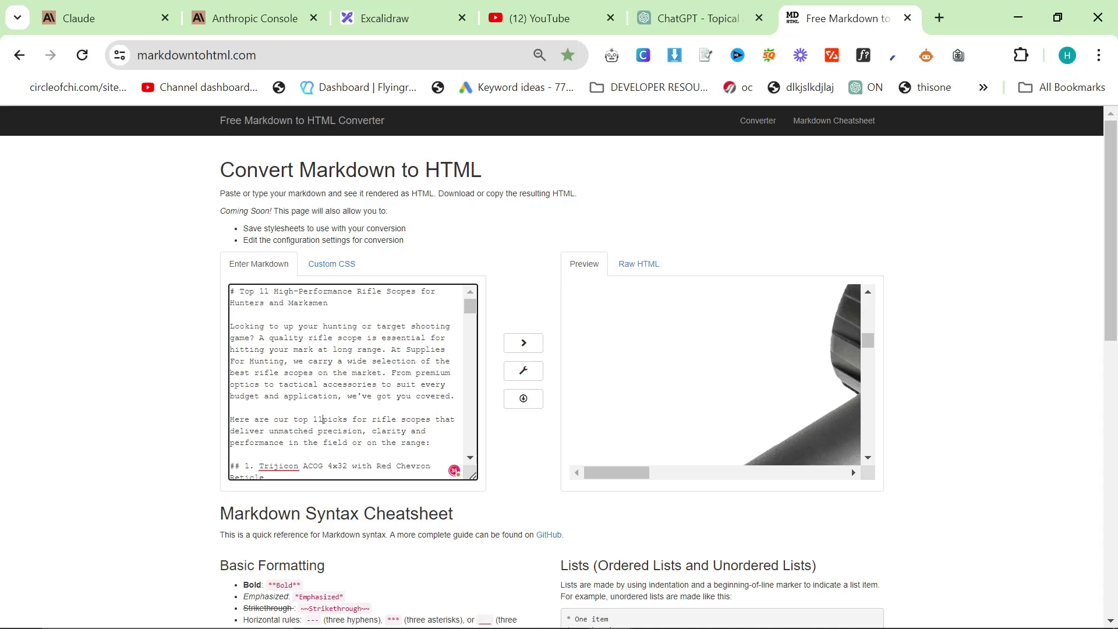
scroll(749, 403, up, 3)
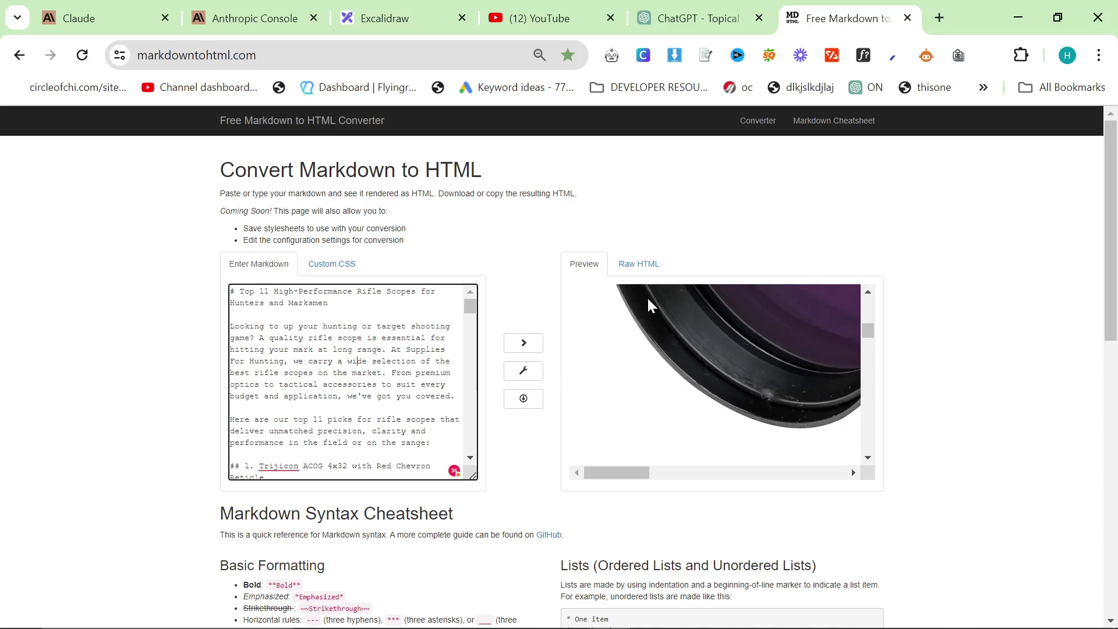
Copy the article's raw HTML, then search for "w3schools try it editor" in a new browser tab and open the W3Schools Tryit Editor
click(638, 264)
click(940, 18)
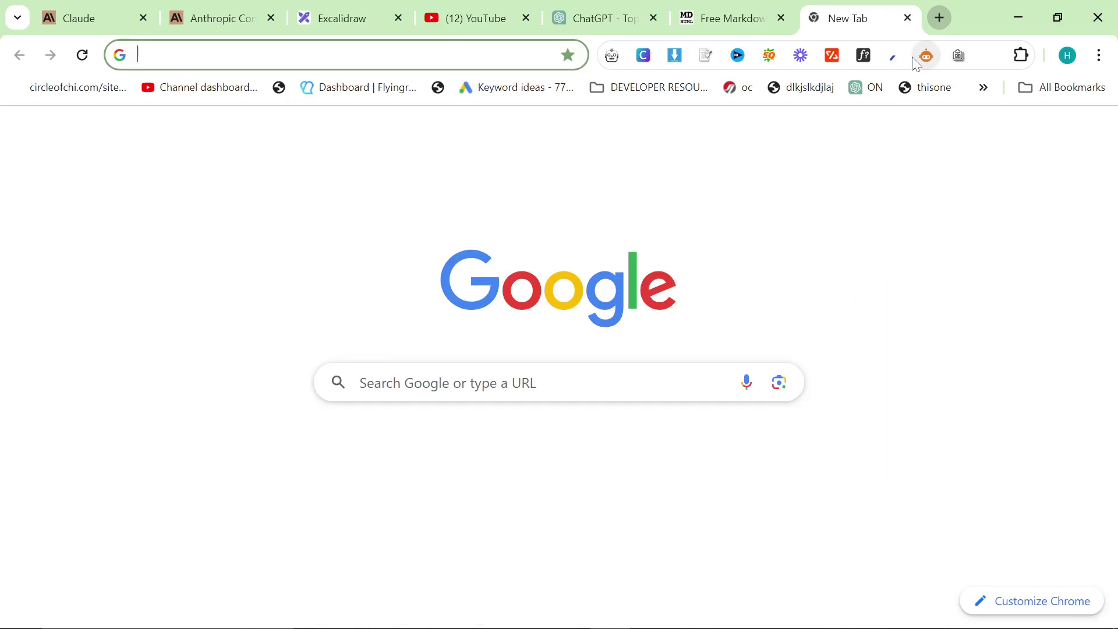
text(w3schools try)
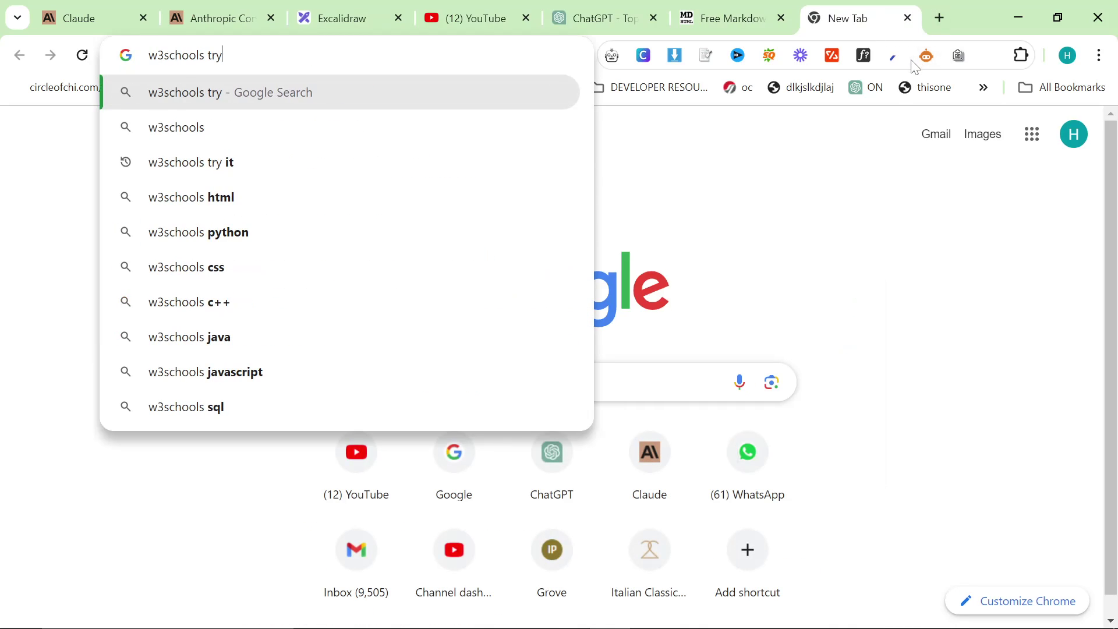
text( it editor)
key(Return)
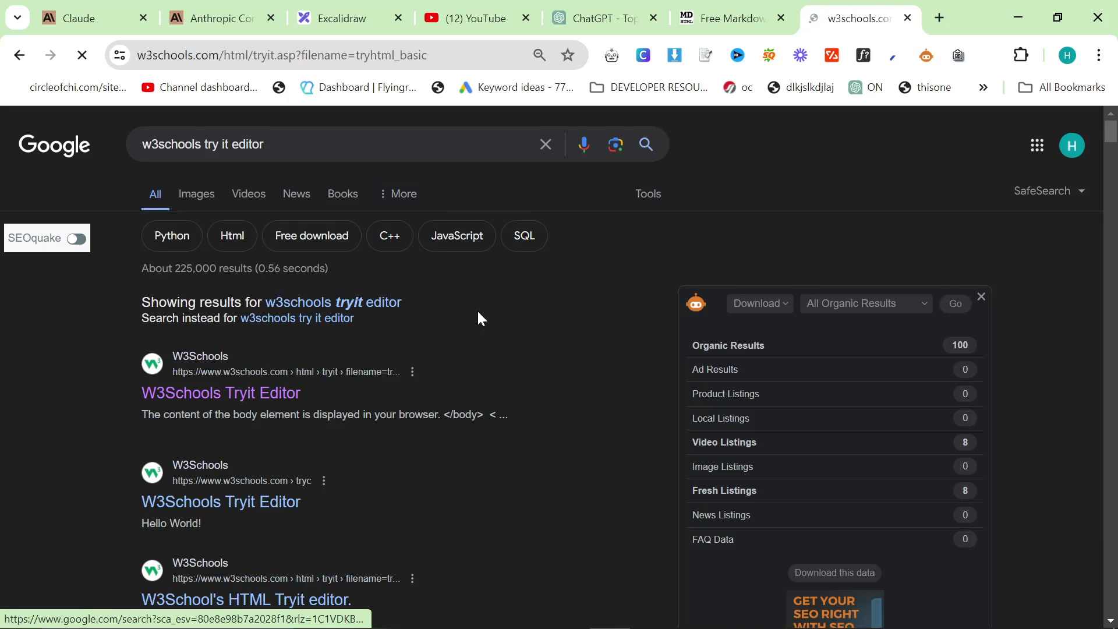
Replace the sample code with the article's HTML, run it, and widen the result pane to nearly the full window
key(ctrl+v)
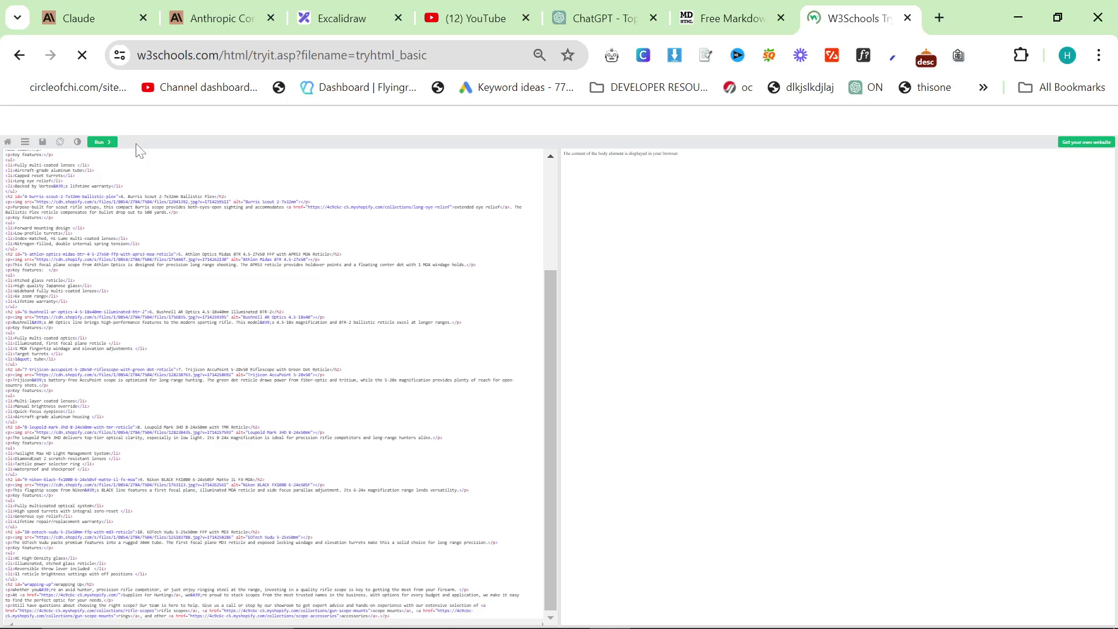
click(103, 142)
key(ctrl+plus)
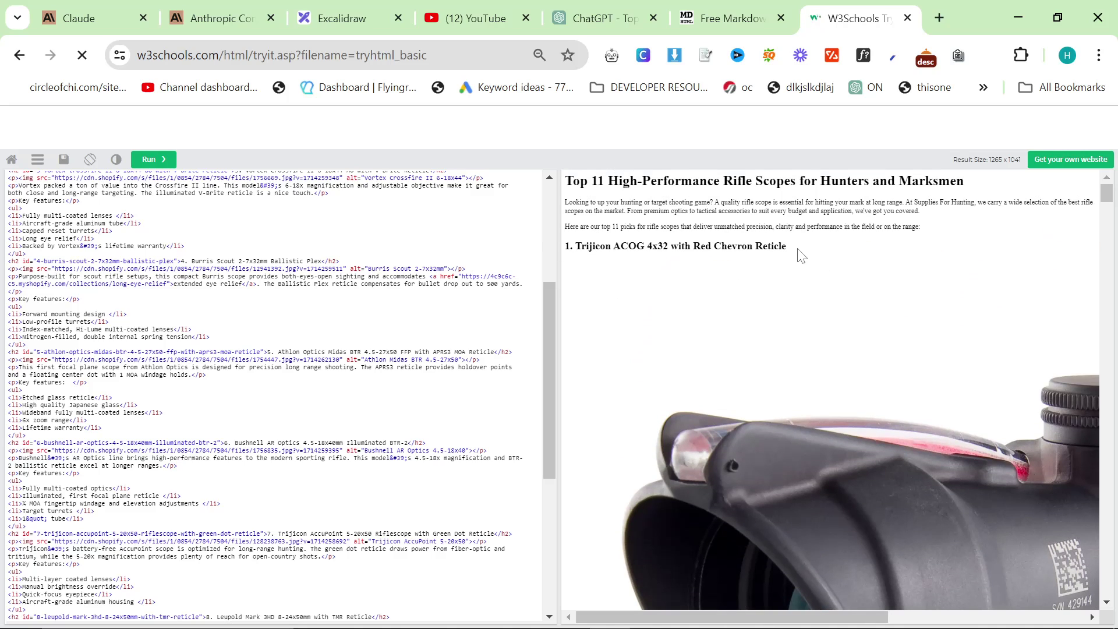
drag(554, 249, 3, 262)
Review the rendered article's first four scope sections, checking their headings, product images, feature lists and collection links
scroll(475, 344, down, 15)
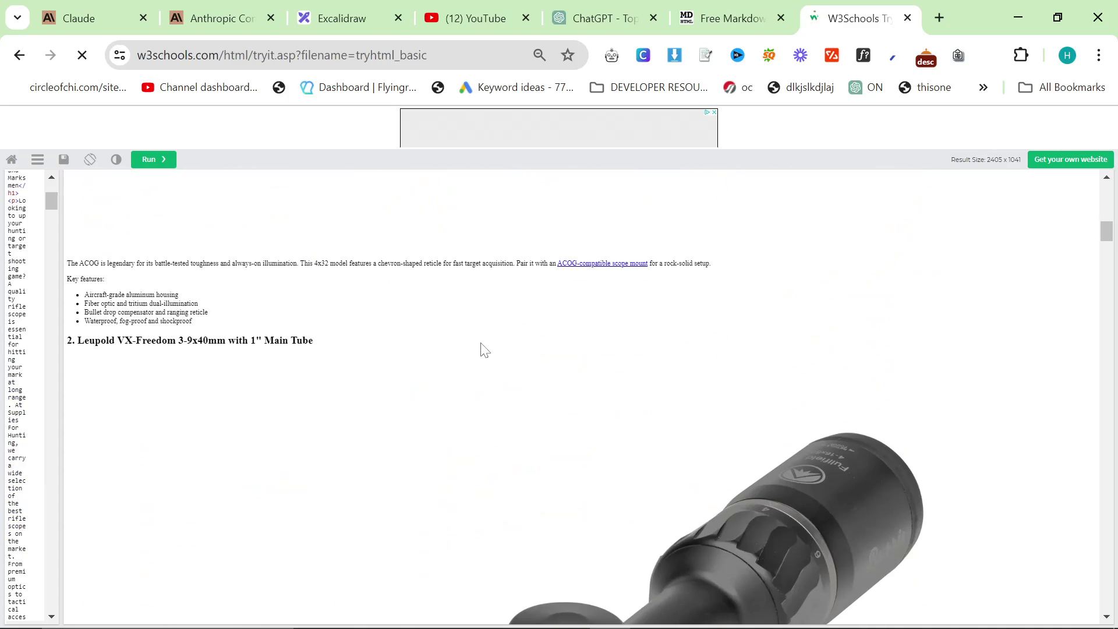
scroll(476, 349, down, 15)
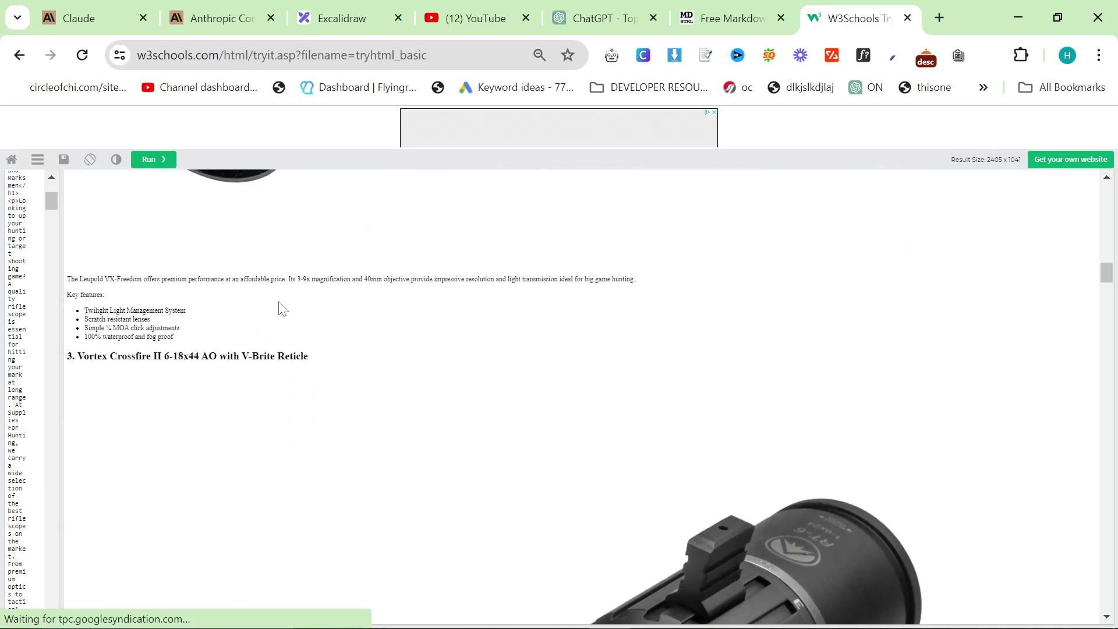
scroll(636, 443, down, 10)
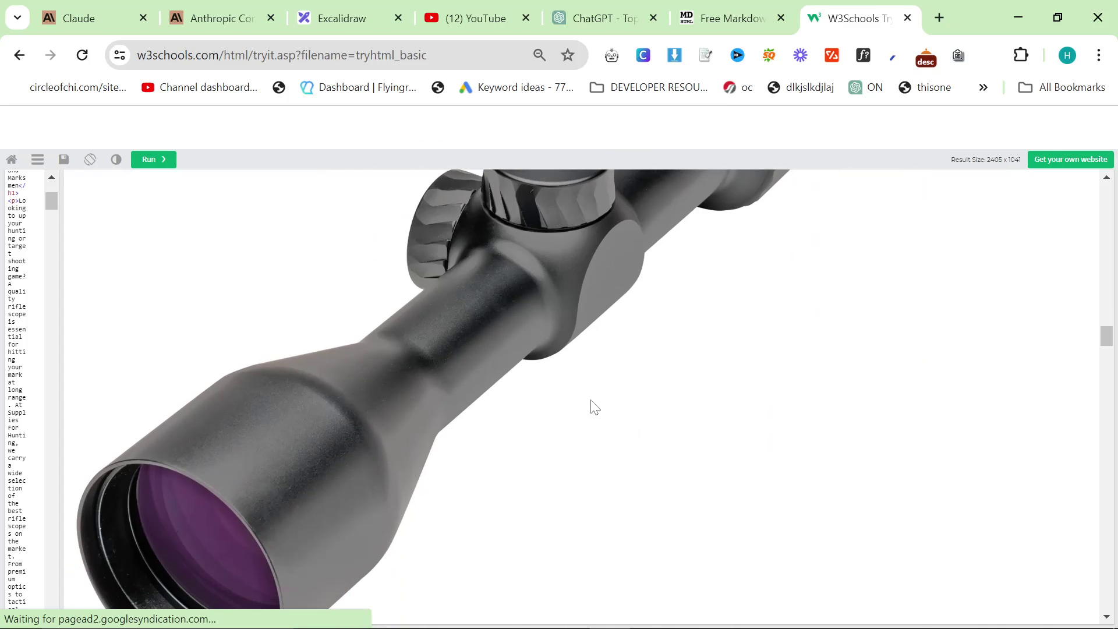
scroll(217, 354, up, 5)
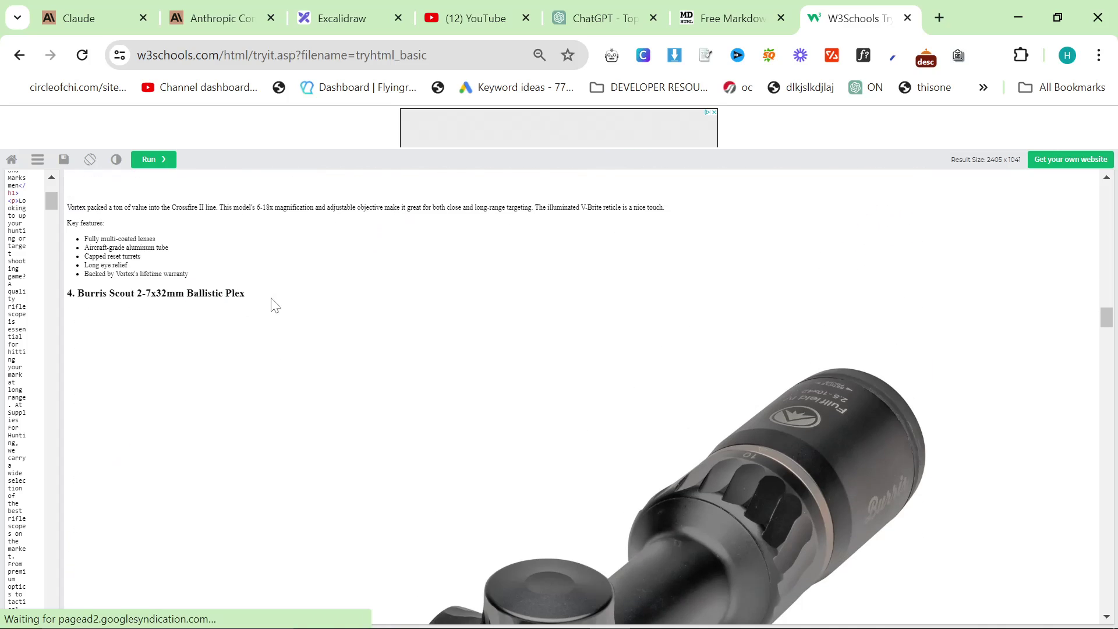
double_click(133, 302)
triple_click(124, 294)
scroll(231, 301, down, 2)
scroll(235, 307, down, 15)
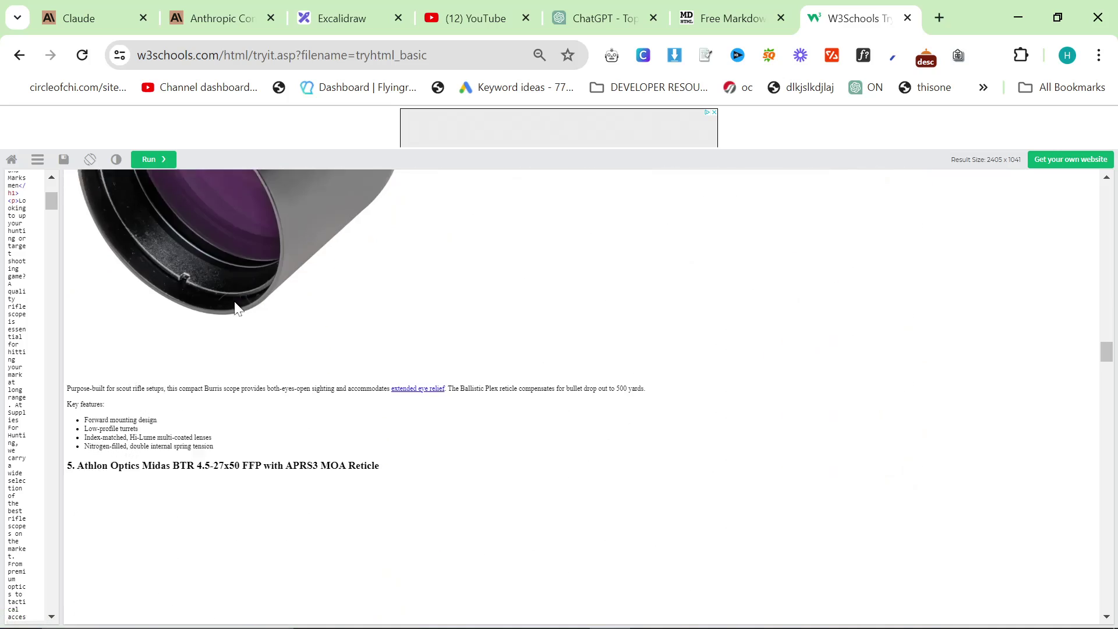
scroll(235, 309, up, 5)
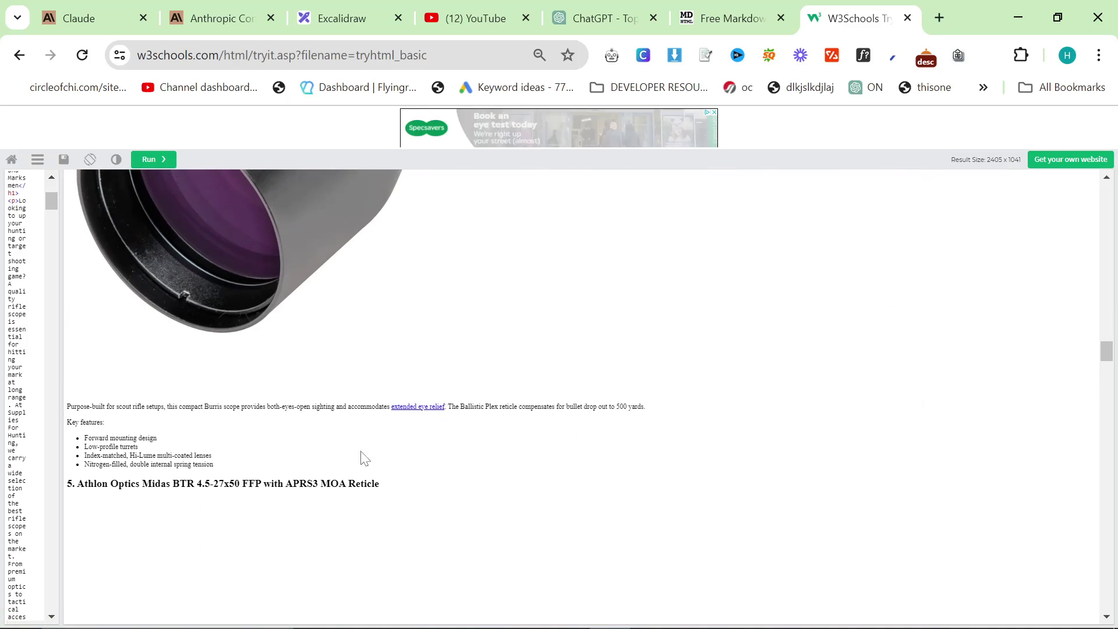
Review the remaining scope sections through "Wrapping Up", checking the product images, descriptions and closing collection links
scroll(366, 460, down, 10)
scroll(376, 472, down, 20)
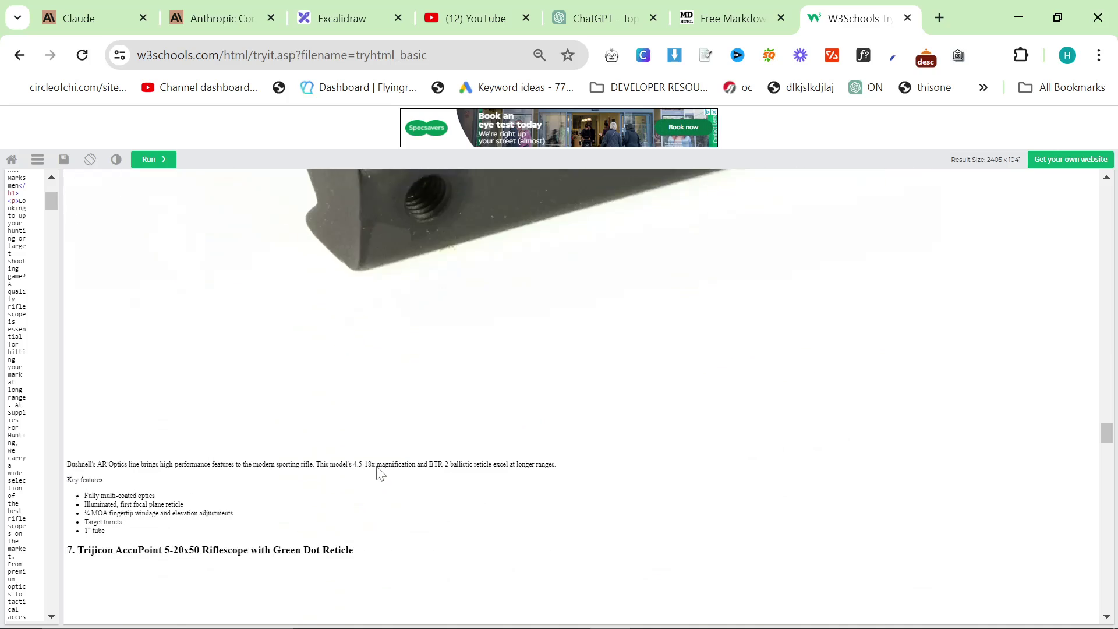
scroll(377, 470, down, 12)
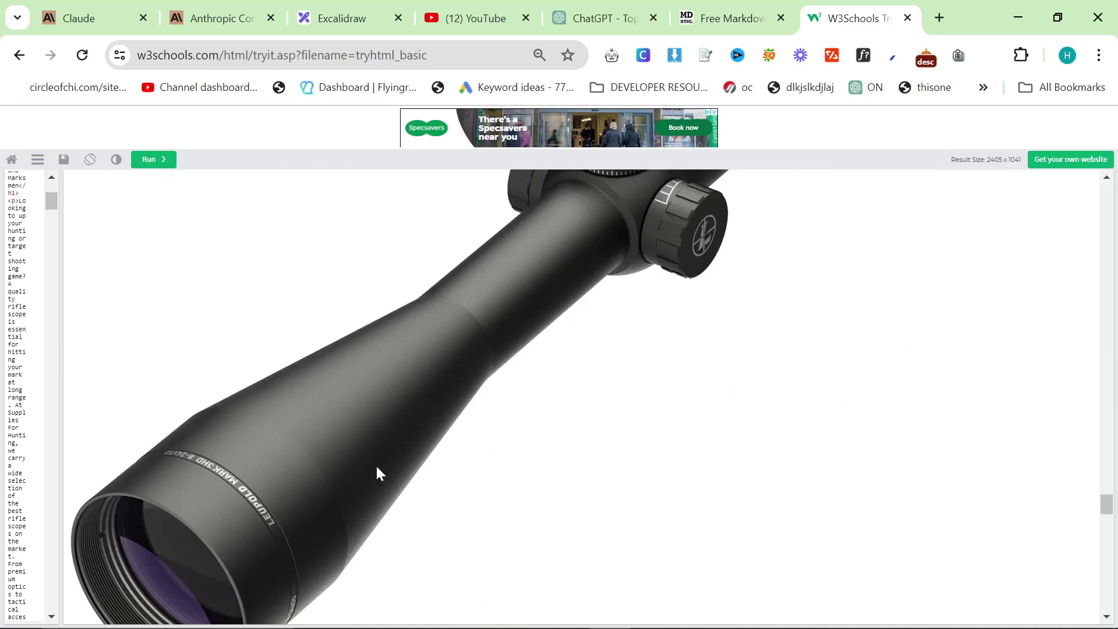
scroll(344, 439, up, 4)
scroll(390, 464, down, 15)
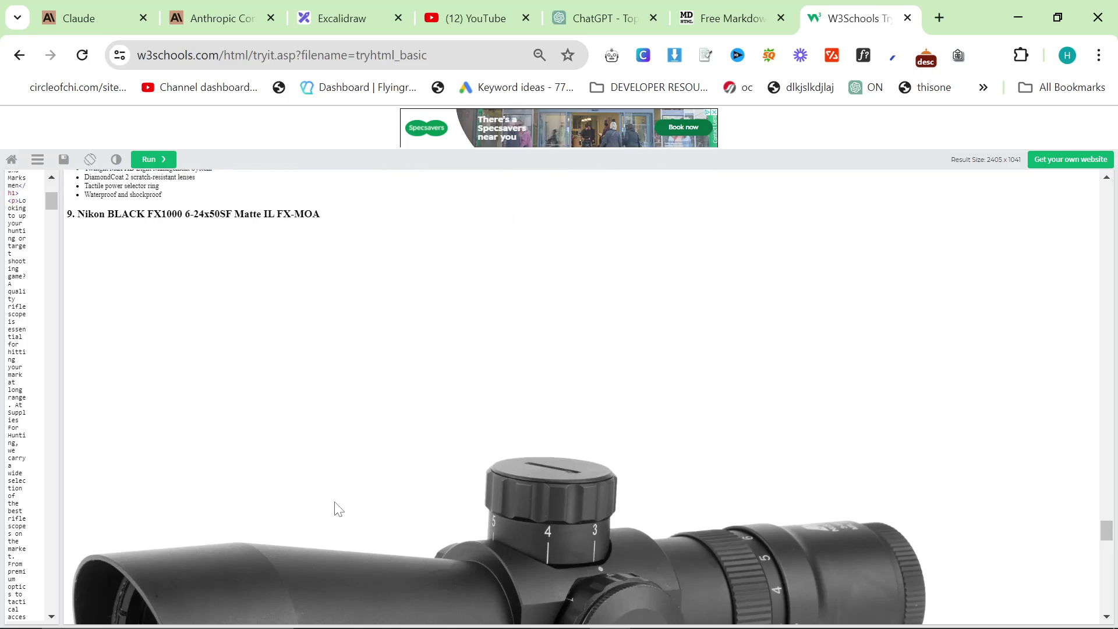
scroll(224, 480, down, 15)
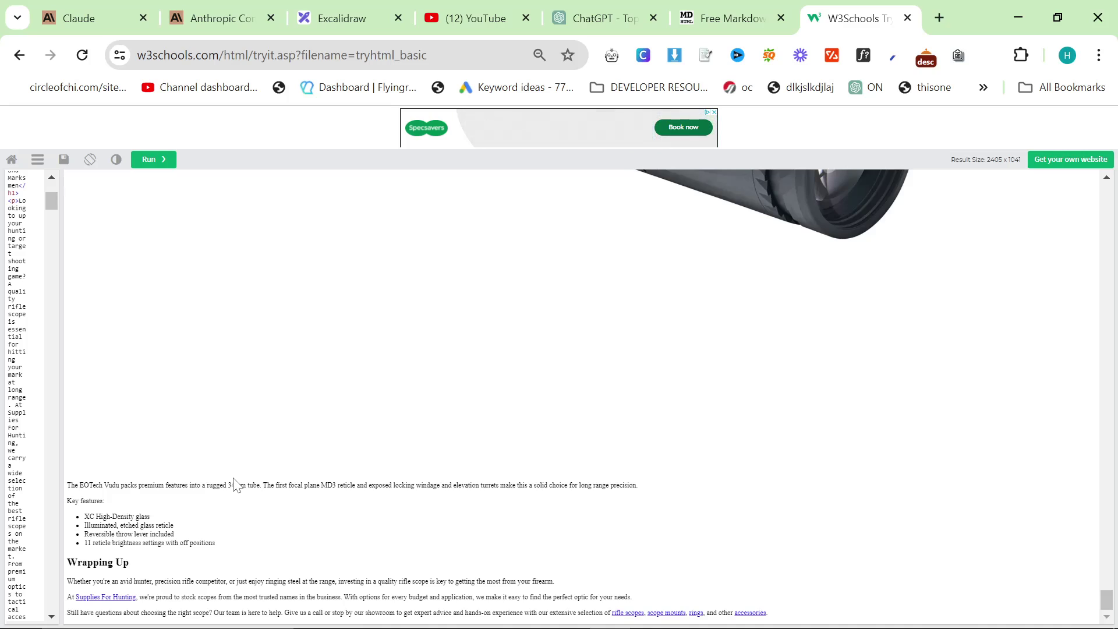
scroll(269, 488, up, 10)
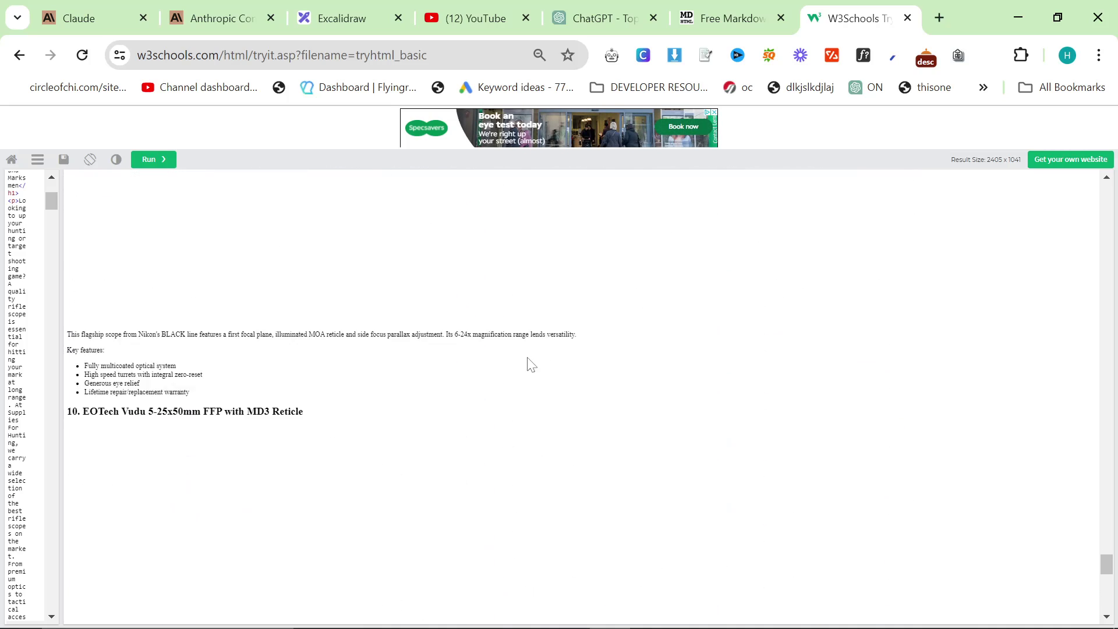
scroll(739, 421, up, 6)
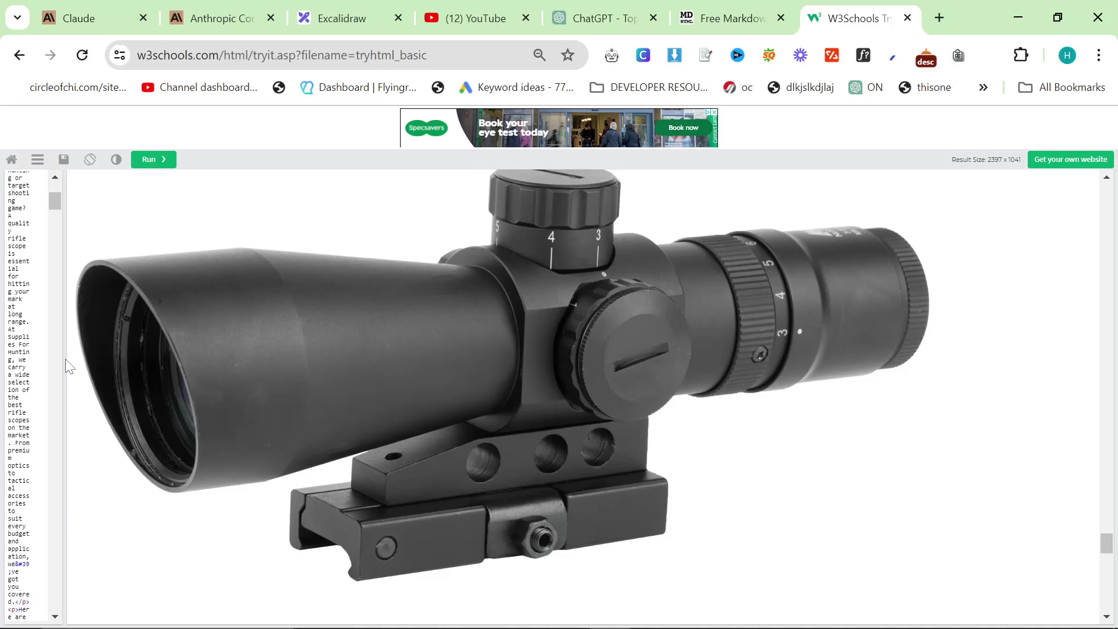
Resize the split between code and result so the HTML code takes up about a quarter of the width
drag(65, 359, 527, 410)
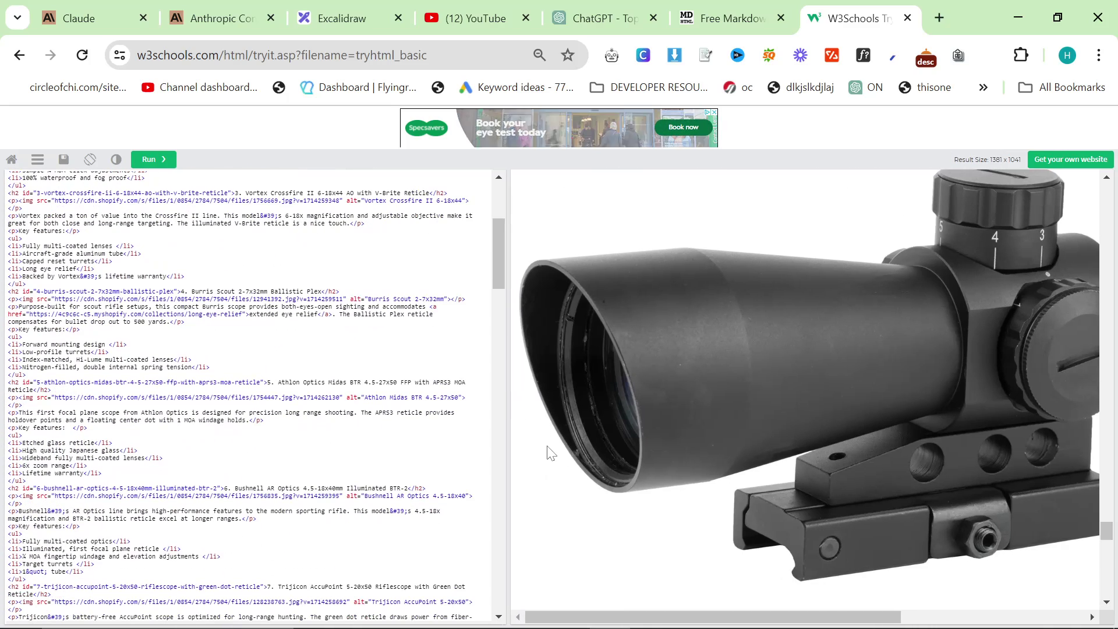
scroll(550, 453, up, 10)
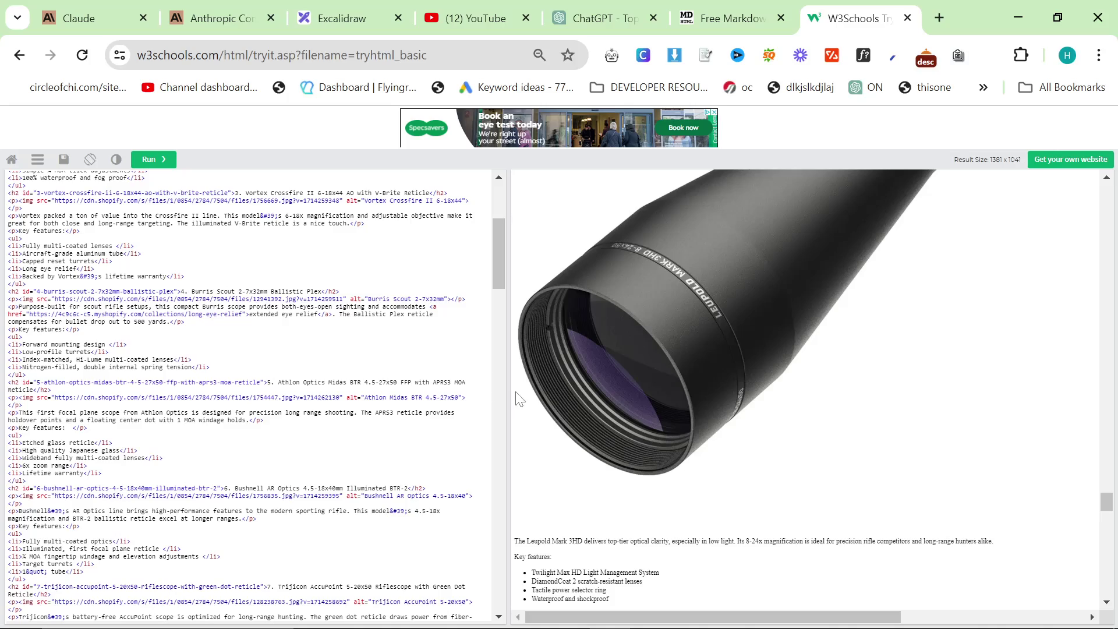
drag(512, 397, 244, 378)
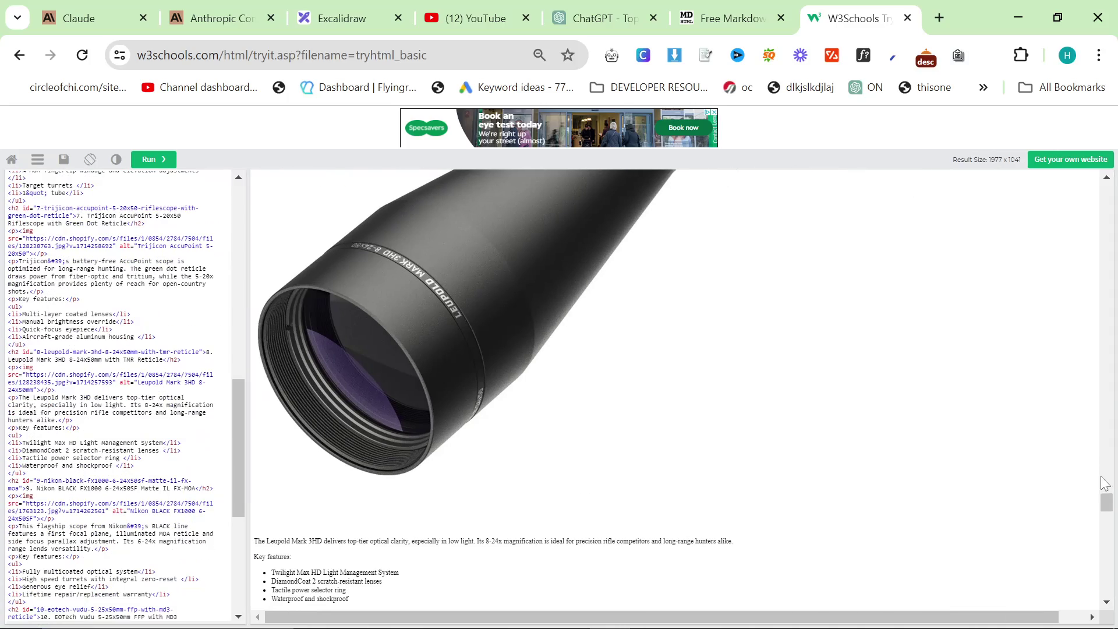
Compare the scope count in the rendered article's title with the last numbered product heading
drag(1106, 505, 1094, 198)
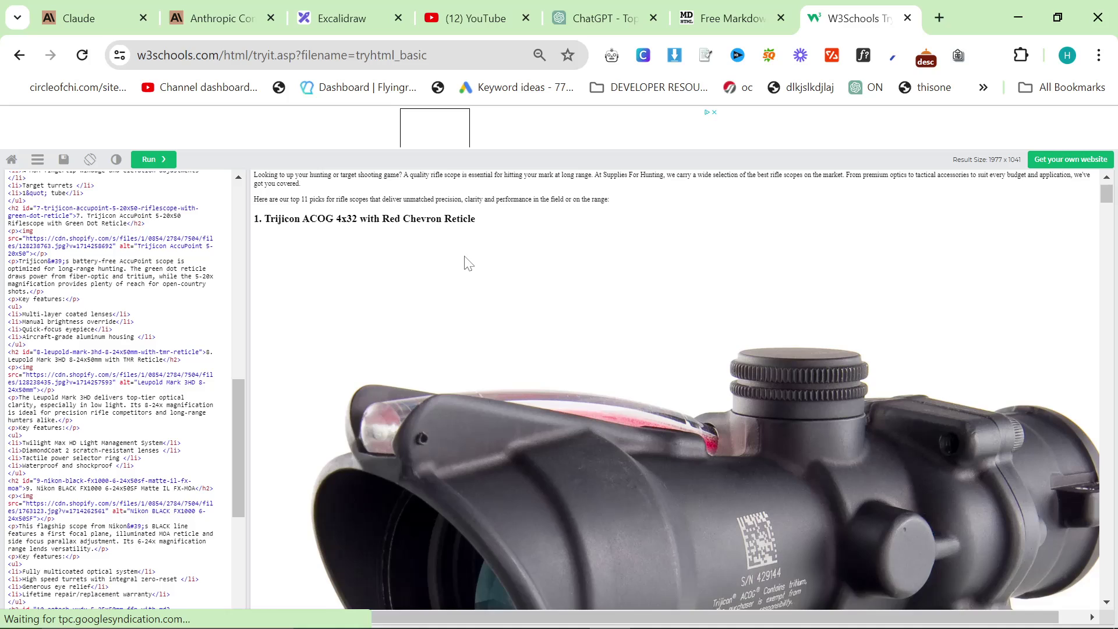
drag(500, 250, 268, 191)
click(267, 188)
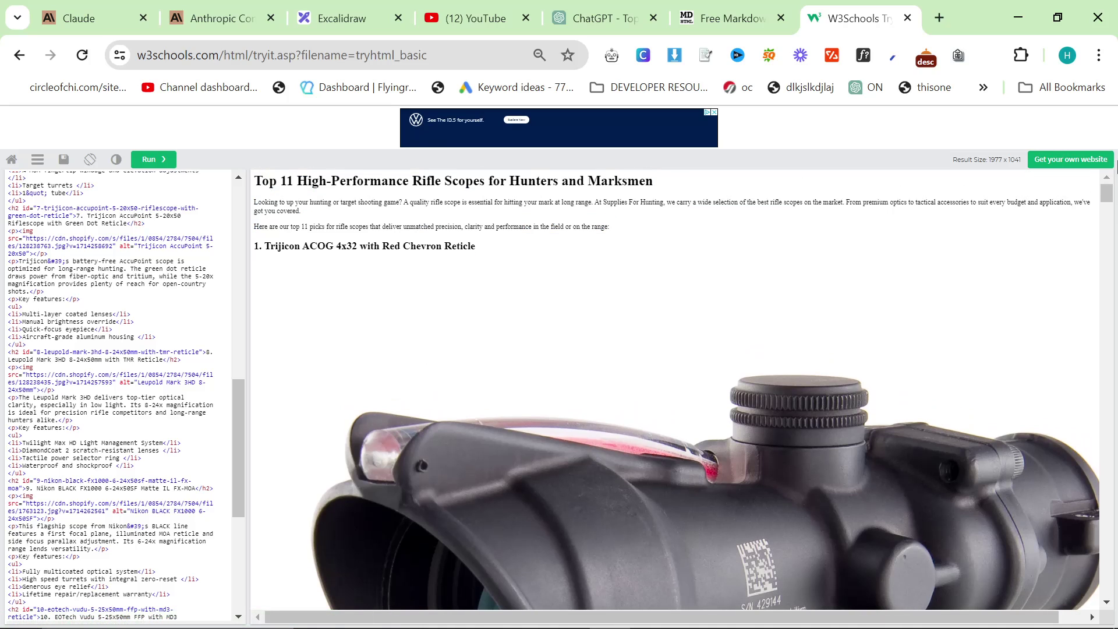
drag(1108, 200, 1114, 605)
scroll(471, 527, up, 8)
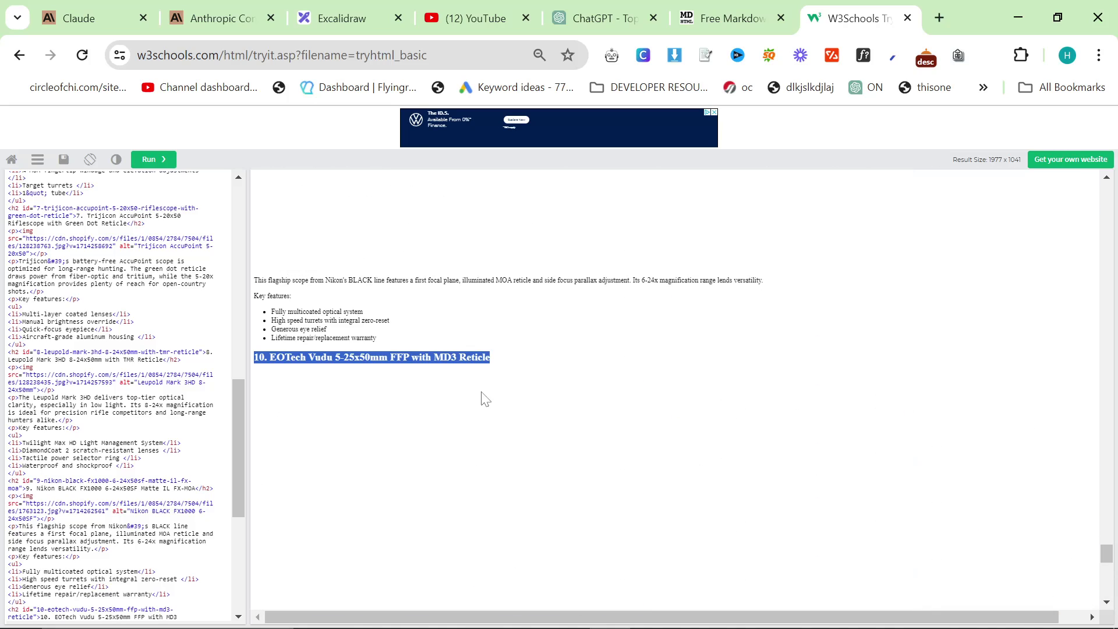
scroll(482, 400, down, 5)
scroll(798, 474, up, 4)
scroll(836, 466, up, 10)
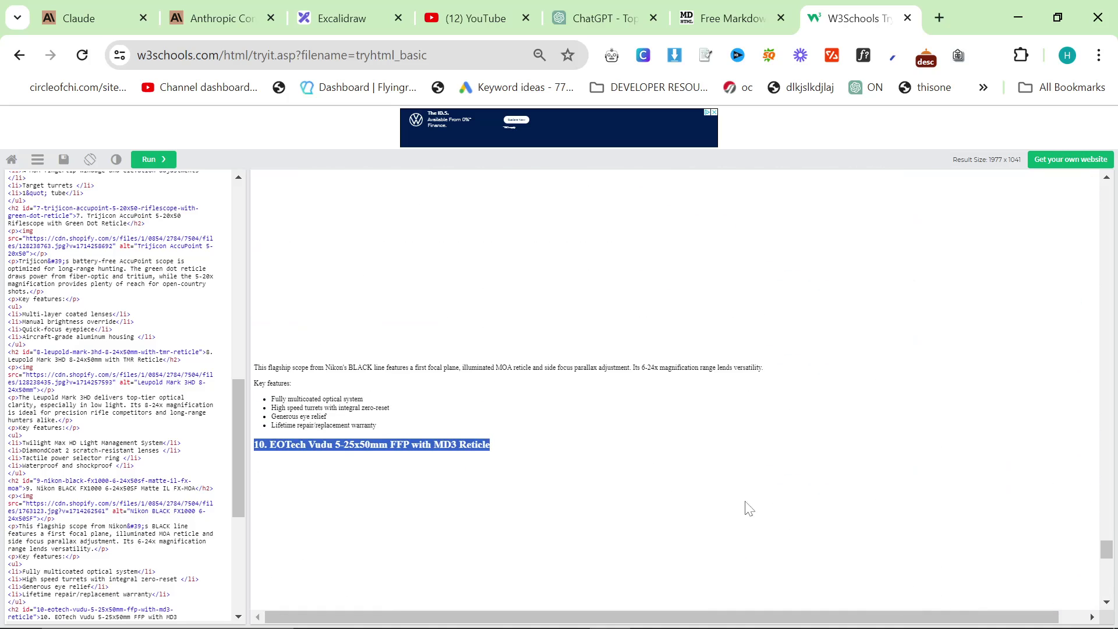
Open the "extended eye relief" collection link from the Burris Scout section in a new tab and switch to it
scroll(621, 467, down, 4)
scroll(322, 491, down, 1)
scroll(507, 509, up, 6)
scroll(514, 510, up, 10)
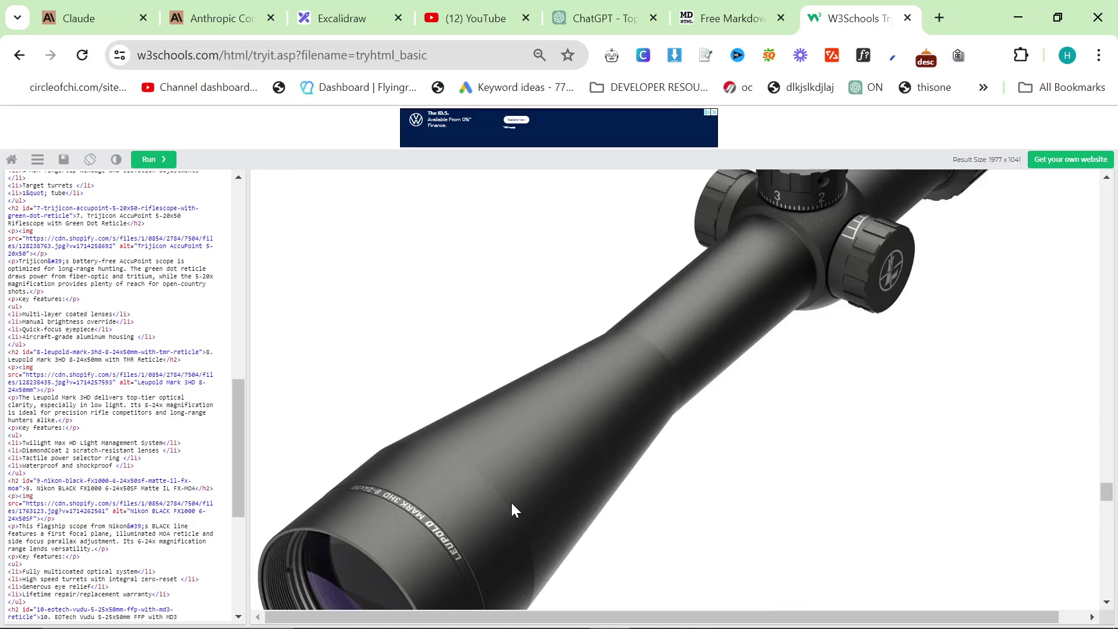
scroll(513, 510, up, 10)
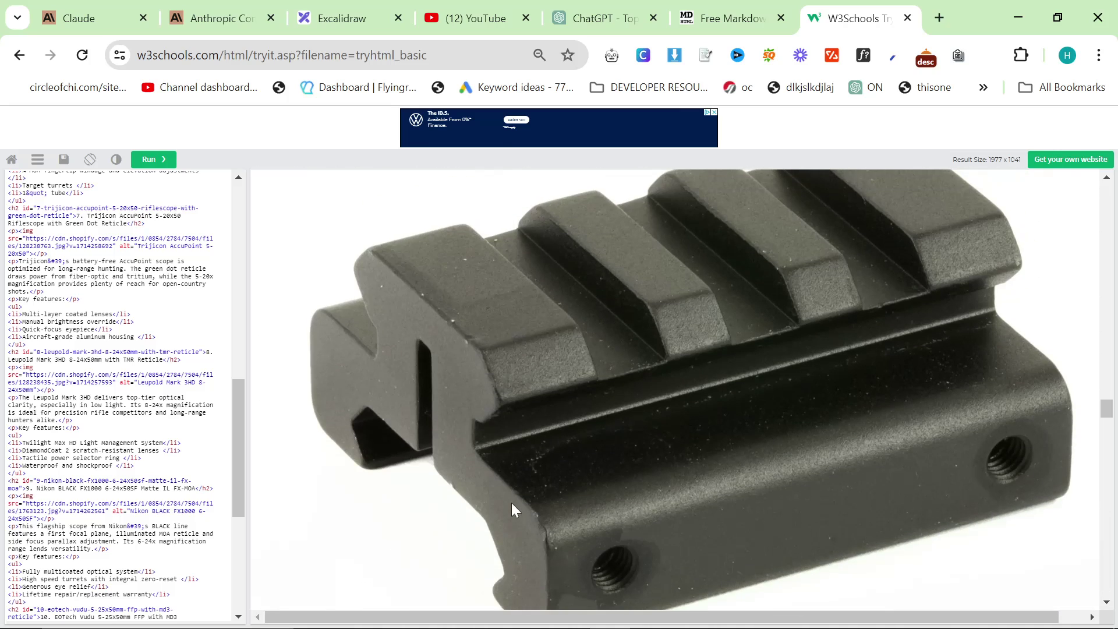
scroll(512, 505, down, 10)
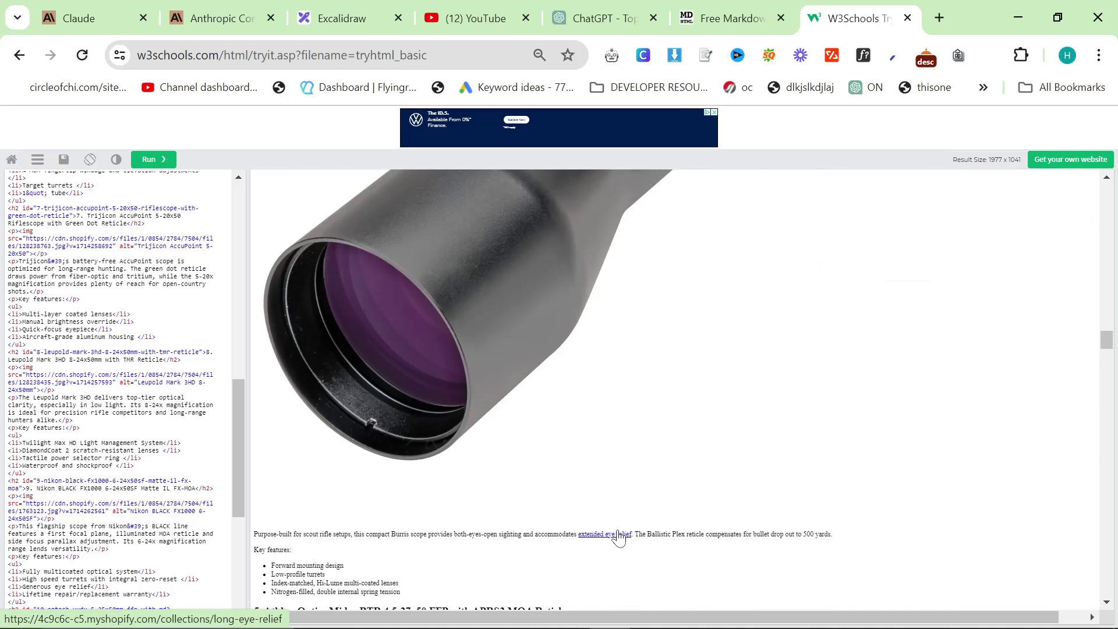
click(867, 18)
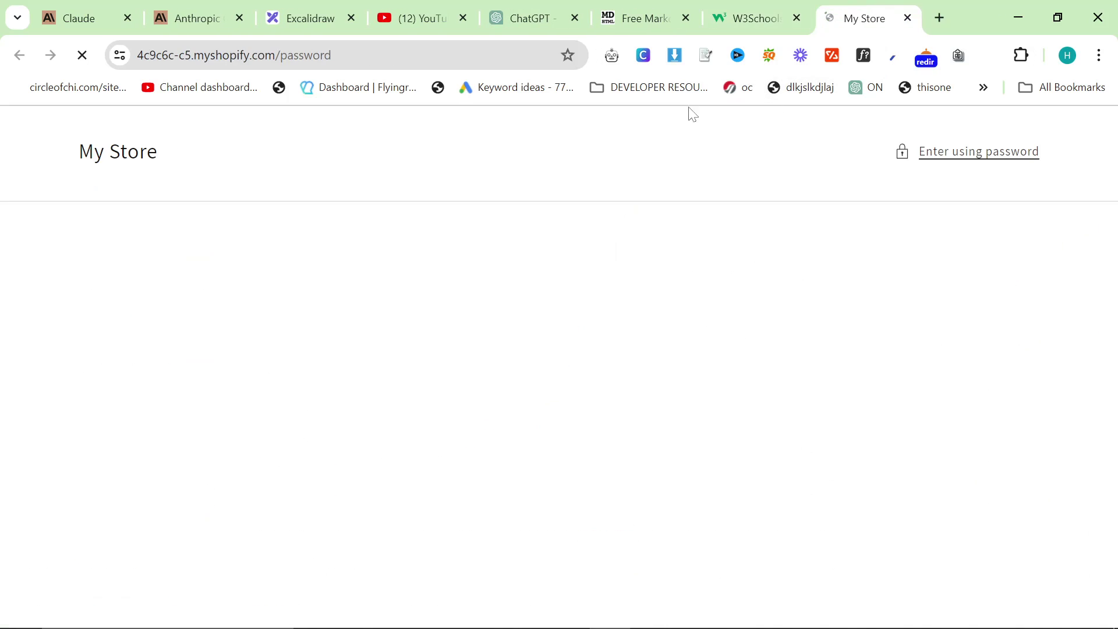